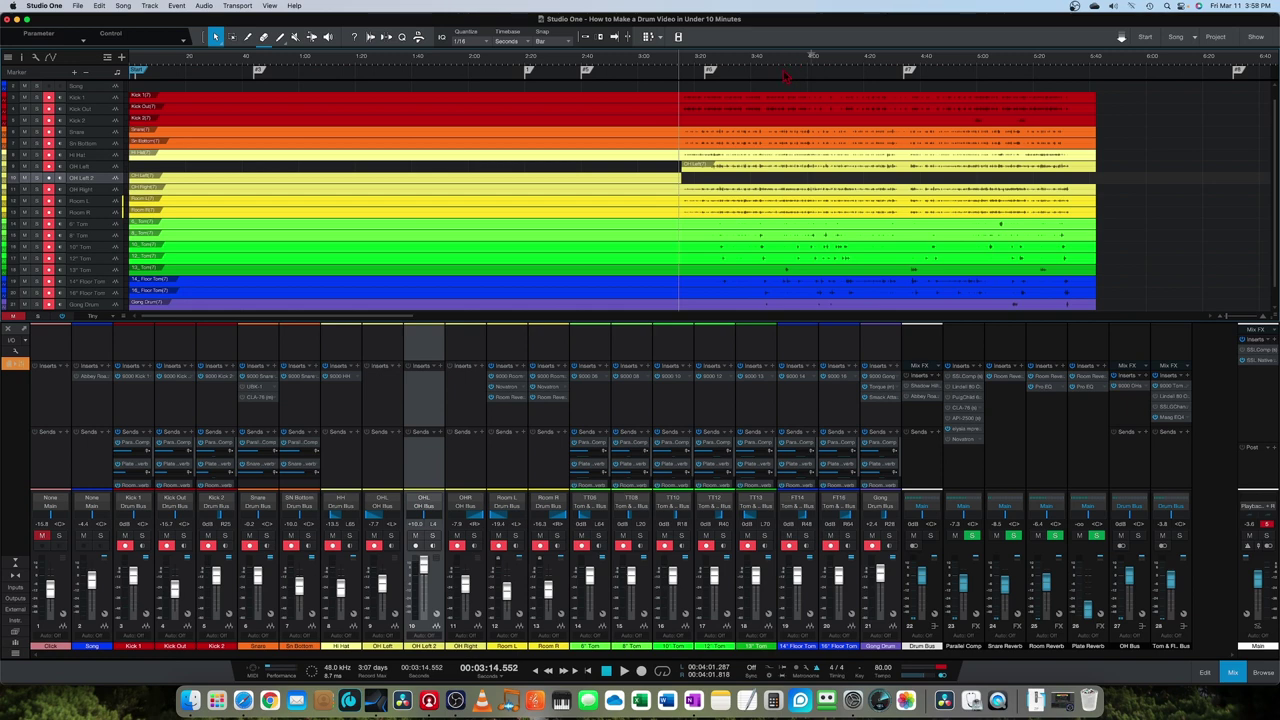
Step: Play the drum mix from around 3:40 and check which tracks feed the Room Reverb channel
click(762, 70)
click(755, 70)
key(space)
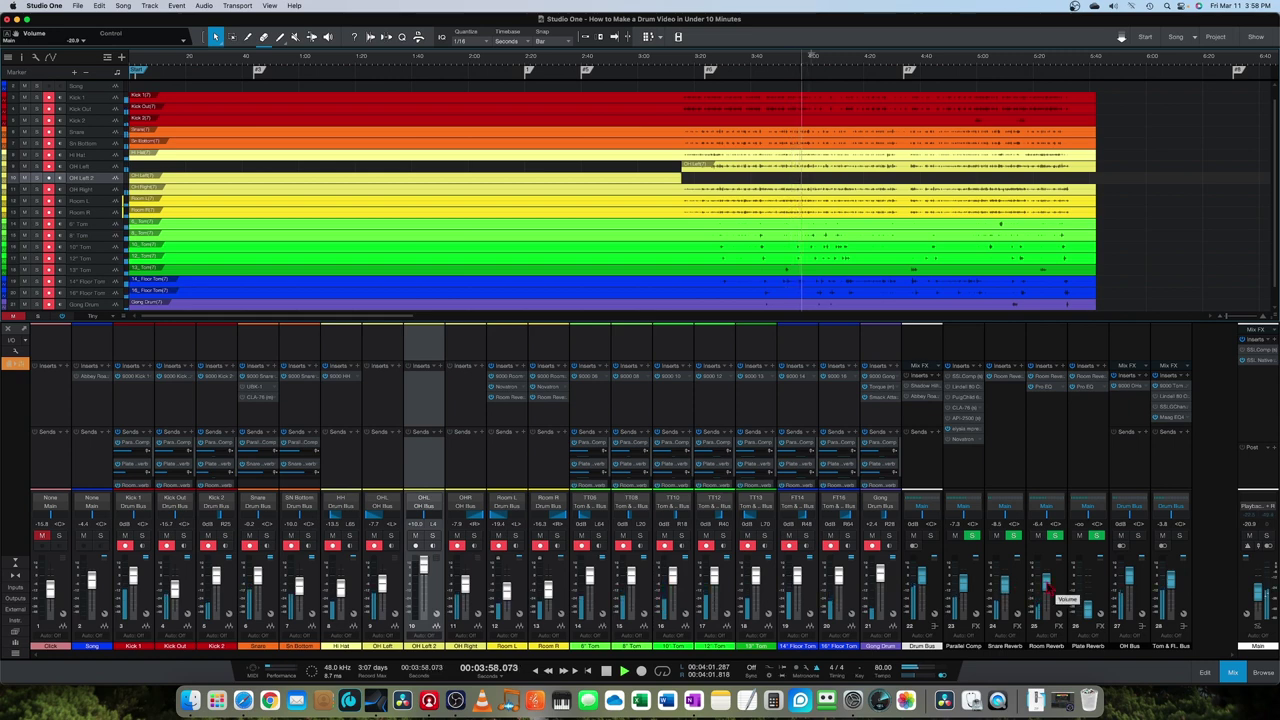
click(1045, 501)
click(1045, 503)
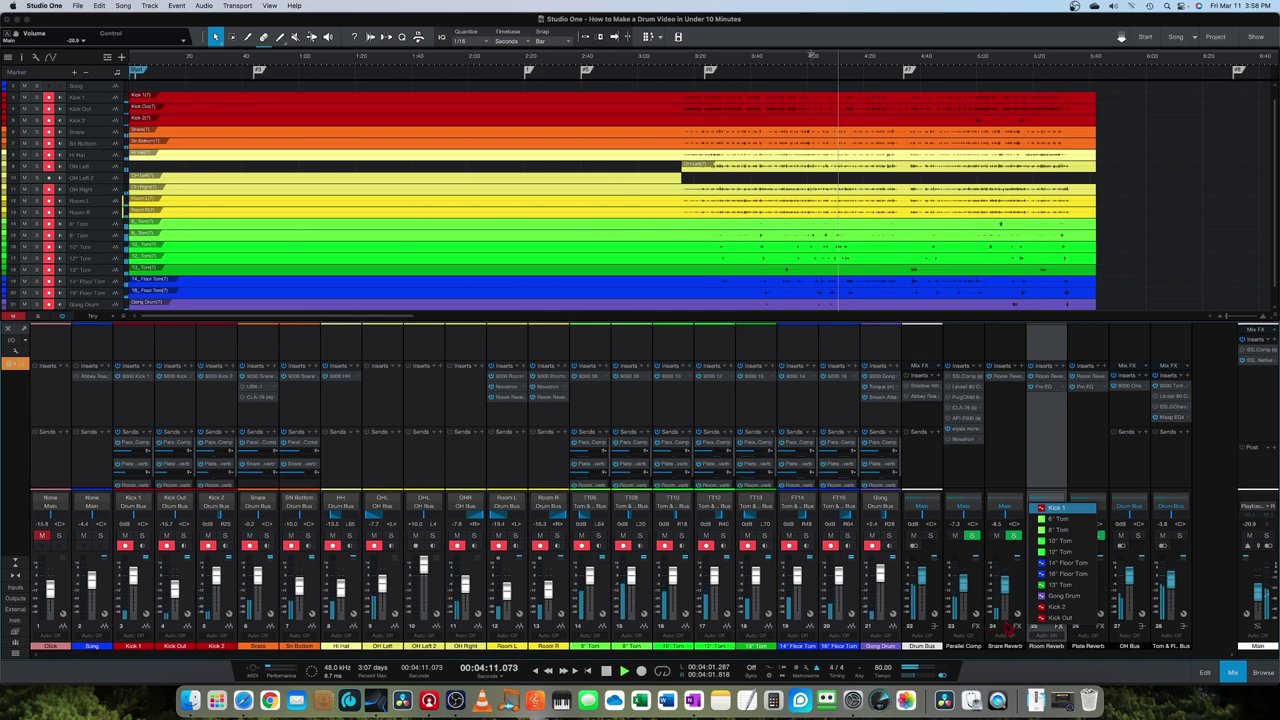
click(1022, 591)
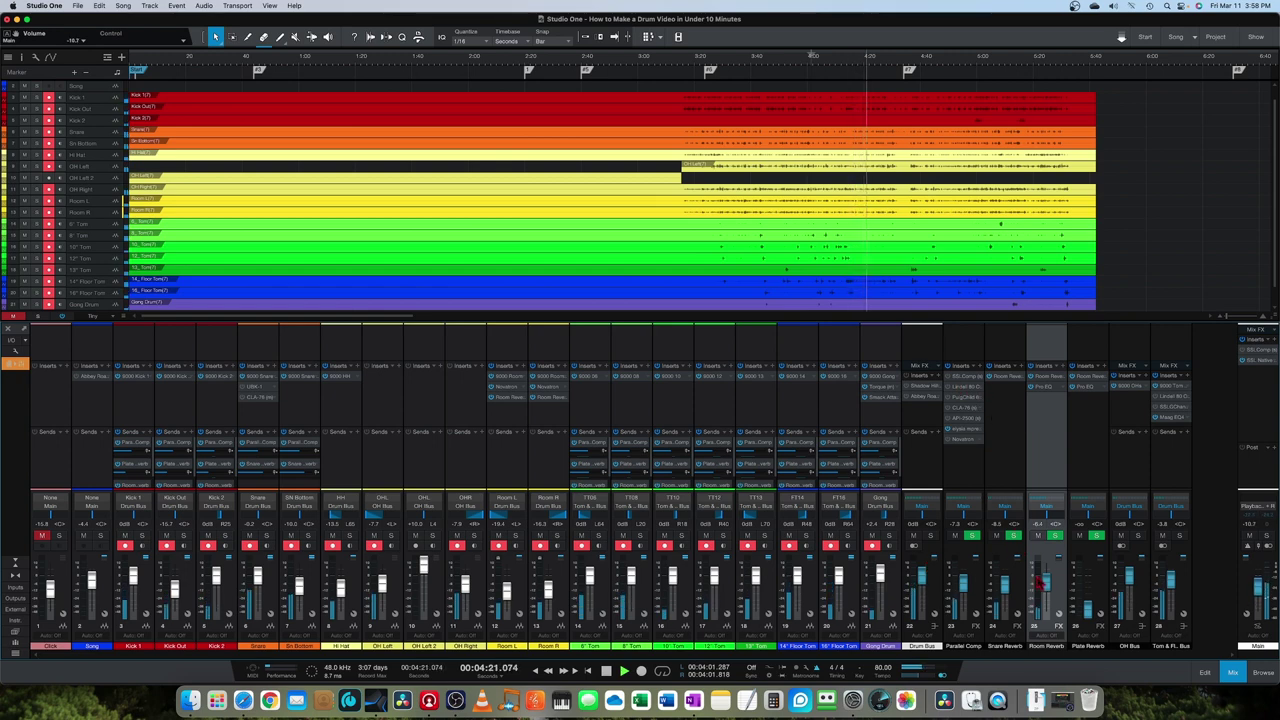
Step: Pull the Room Reverb, Snare Reverb, Room L and Room R faders all the way down during playback
drag(1045, 586, 1040, 638)
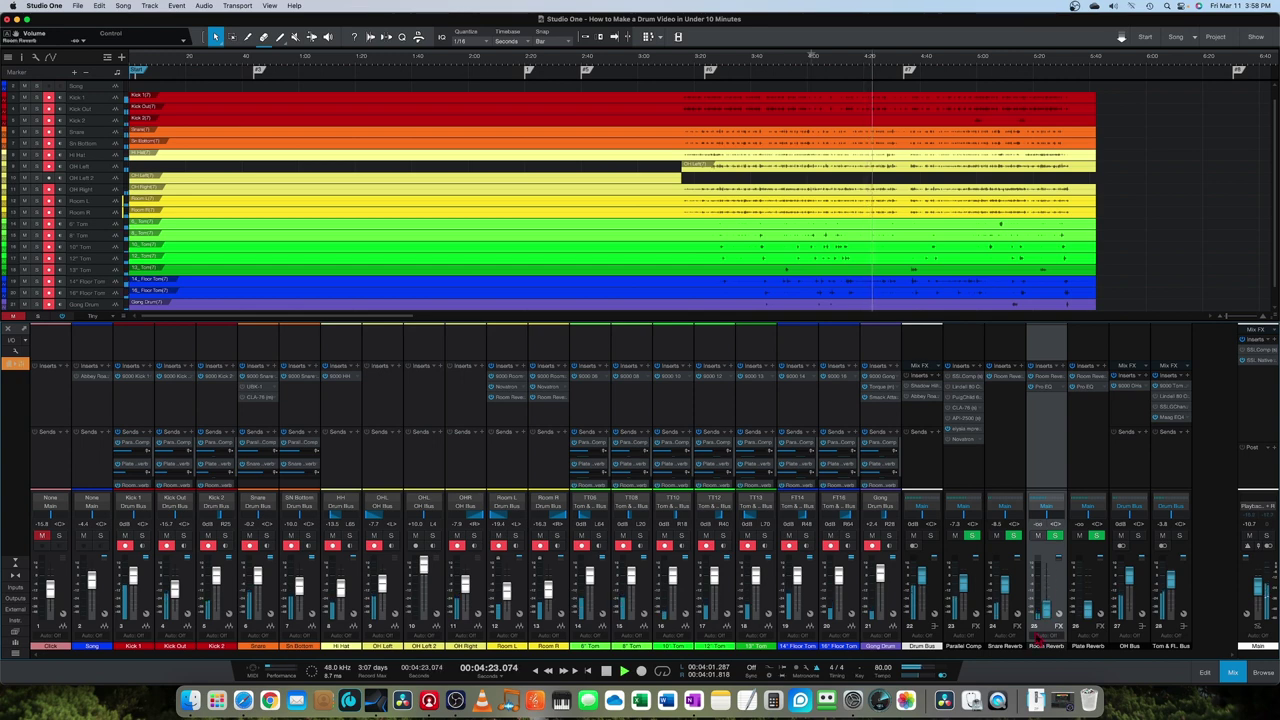
drag(1006, 586, 1011, 638)
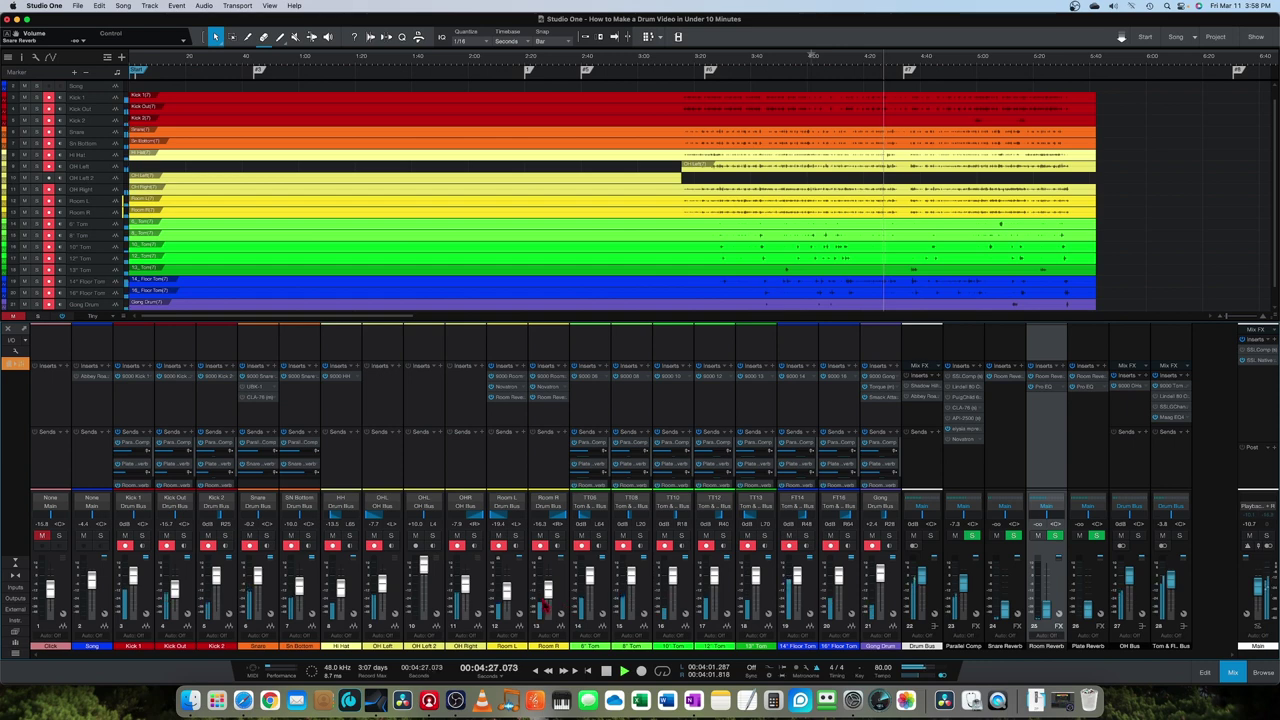
click(549, 588)
drag(546, 595, 546, 625)
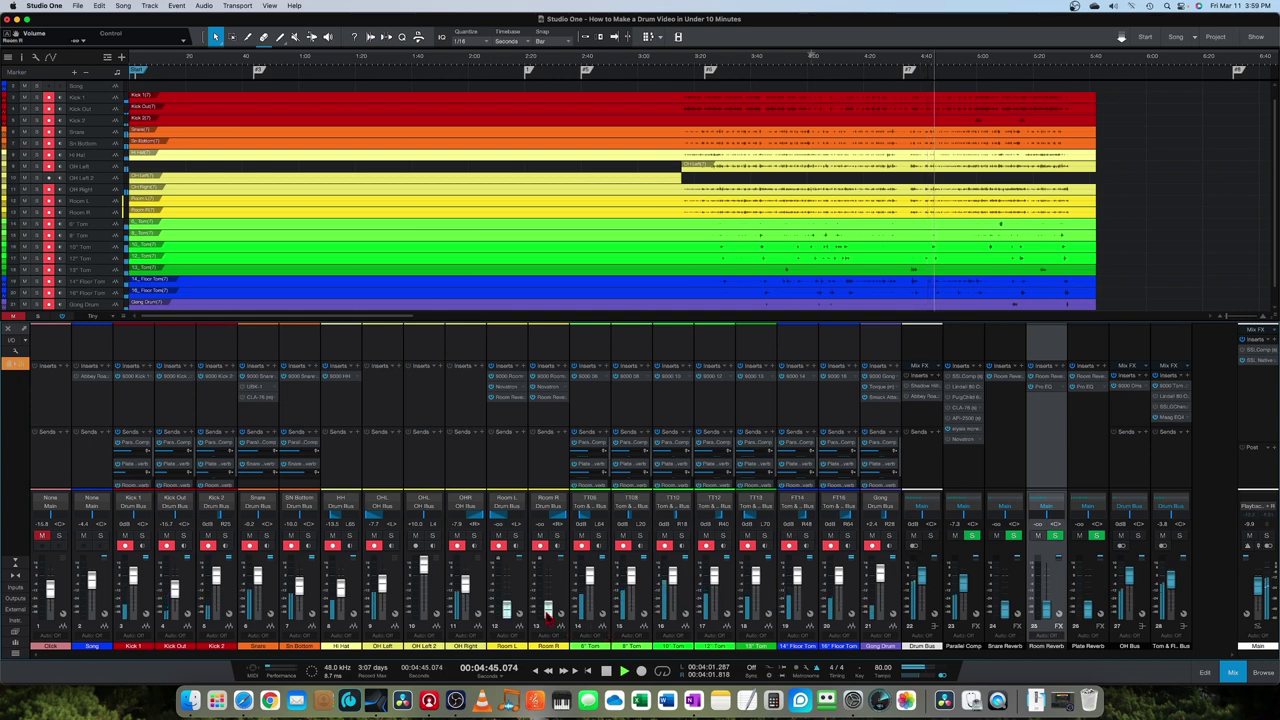
Step: Bring the Room L, Room R and Room Reverb faders back up to rebalance the mix, with Snare Reverb at about -12.8 dB
drag(548, 612, 550, 585)
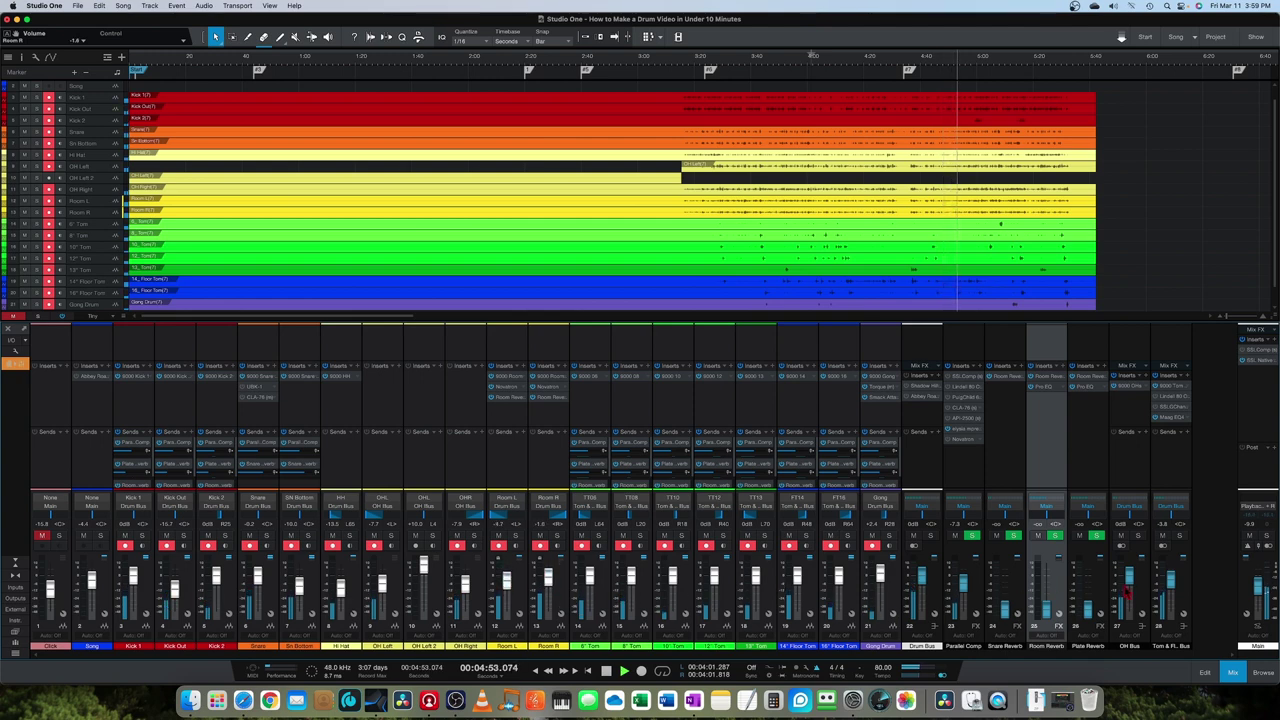
drag(1046, 609, 1007, 595)
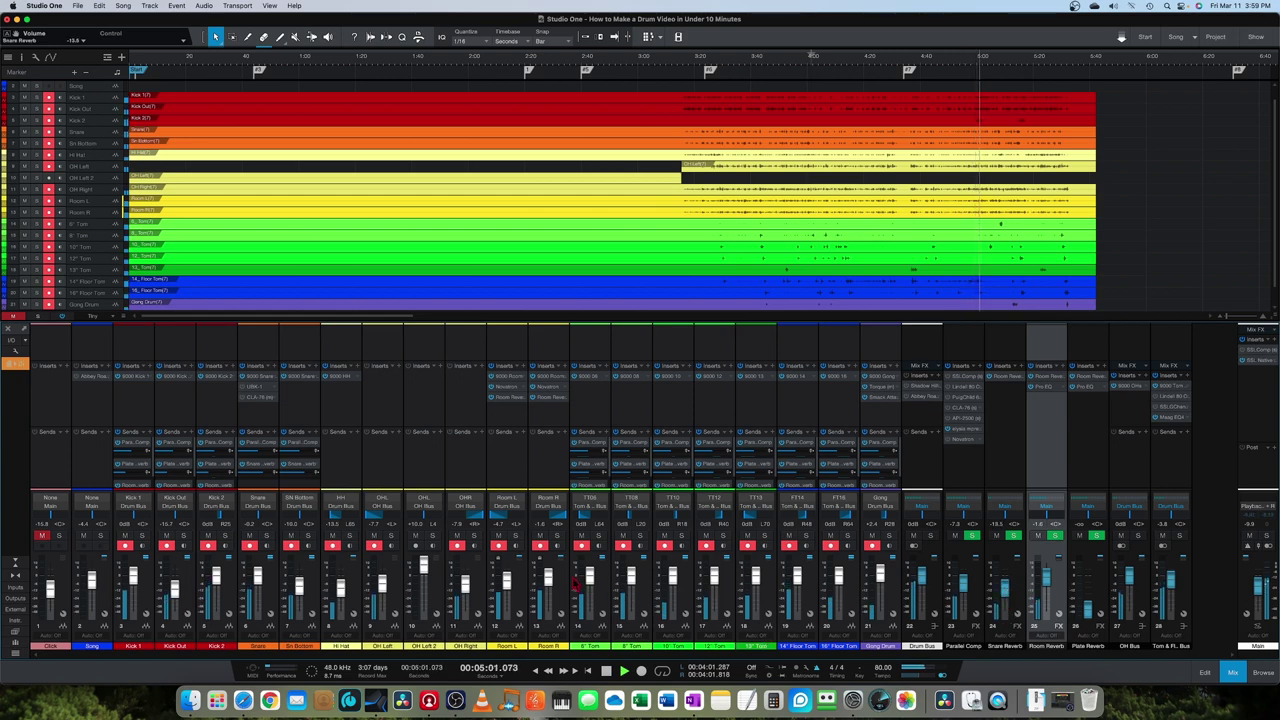
drag(548, 578, 549, 592)
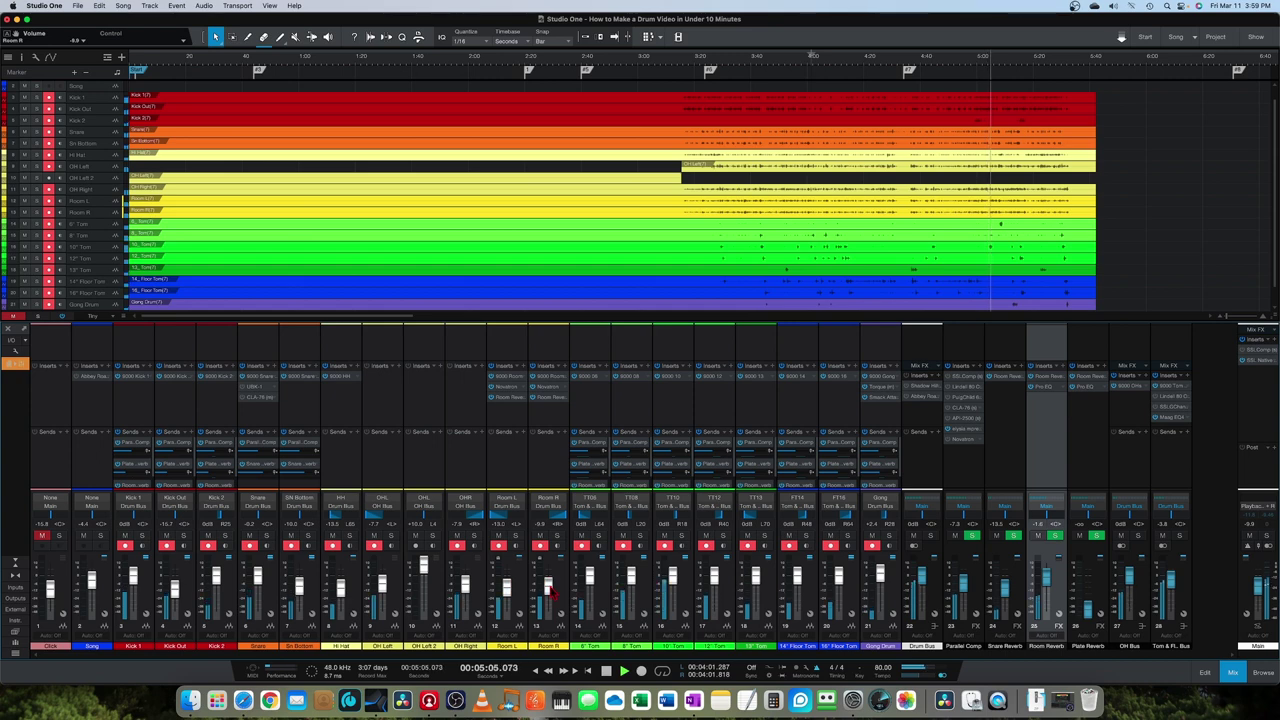
drag(549, 592, 549, 596)
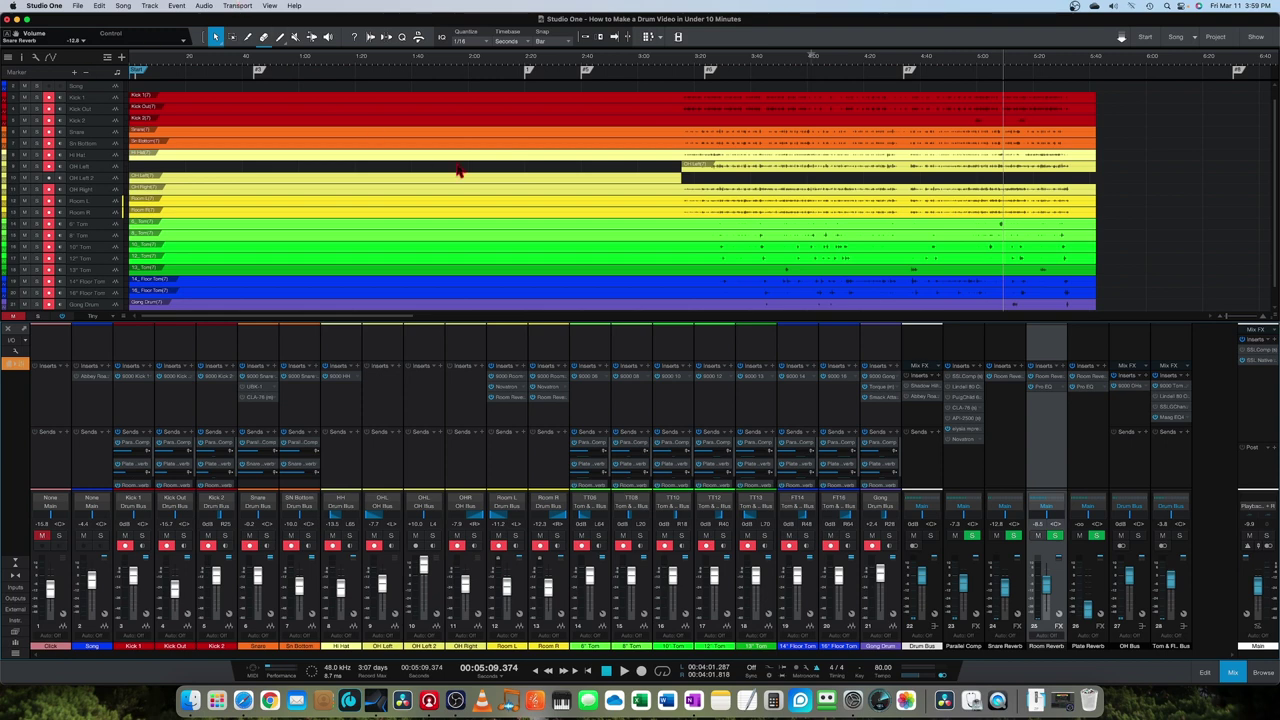
Step: Set the loop range over the whole song, 0:00 to about 5:41.8, and export it as a 24-bit, 48 kHz Wave mixdown
key(super+e)
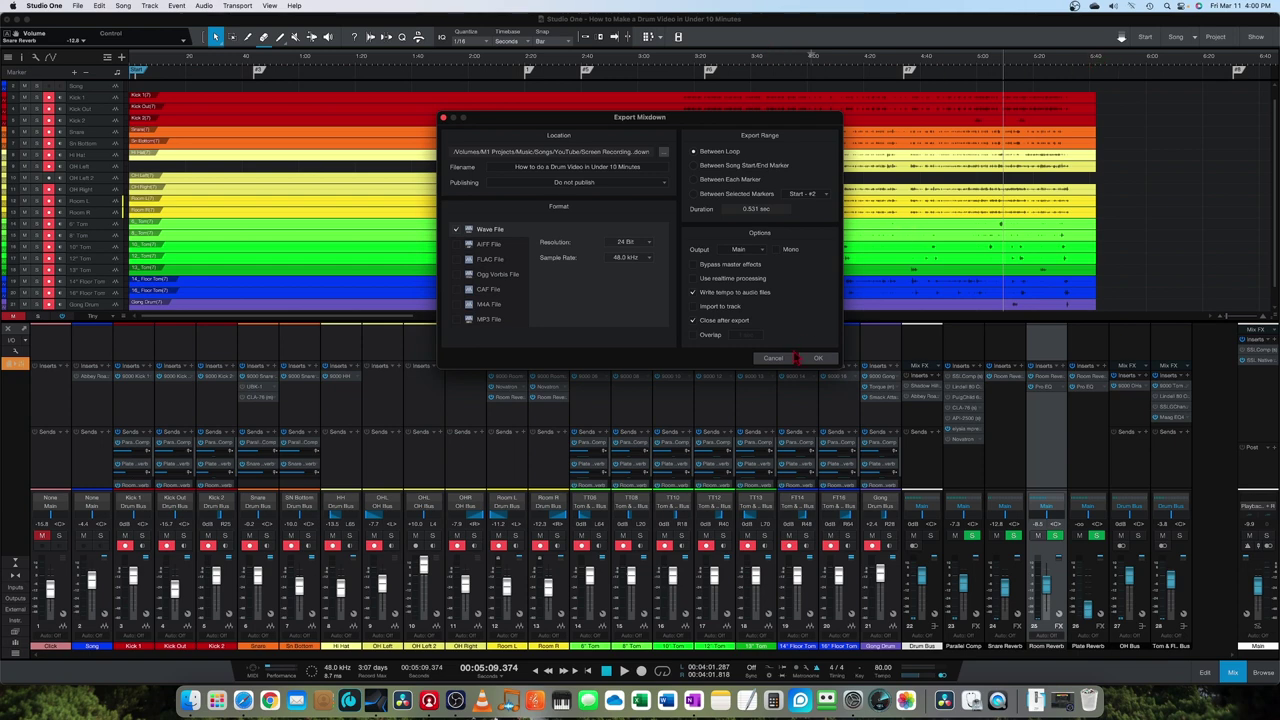
click(764, 358)
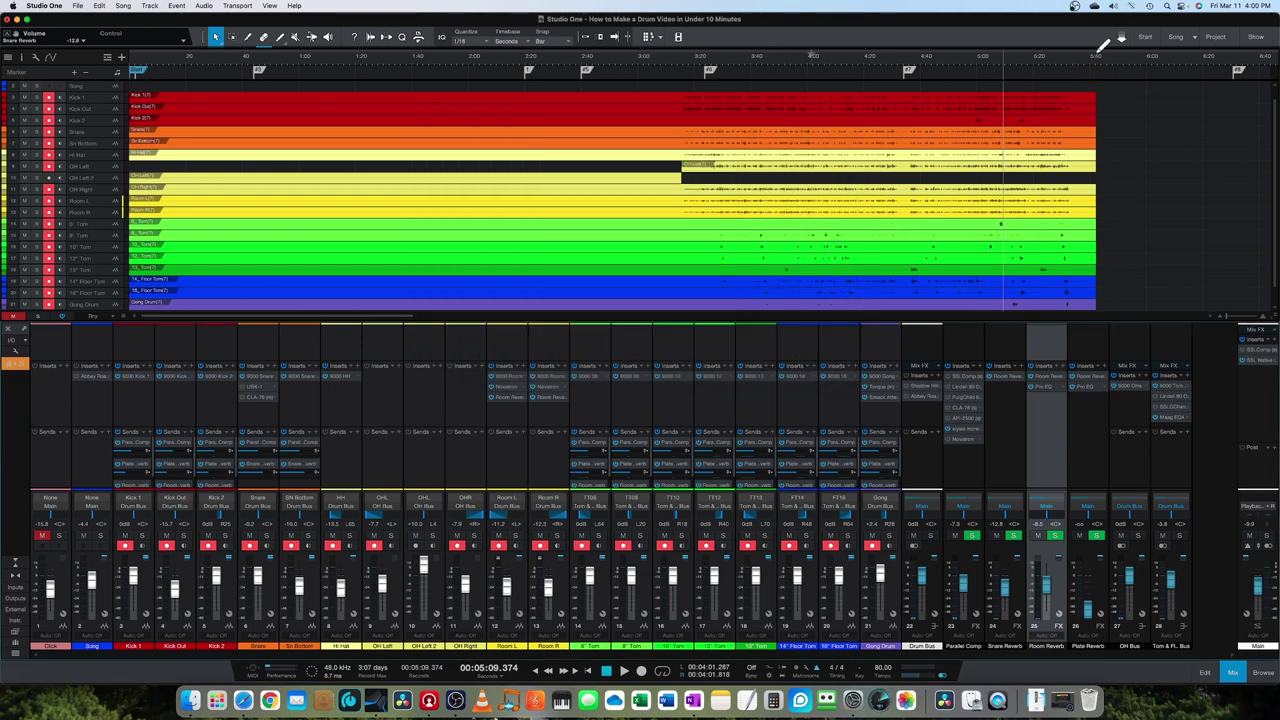
key(comma)
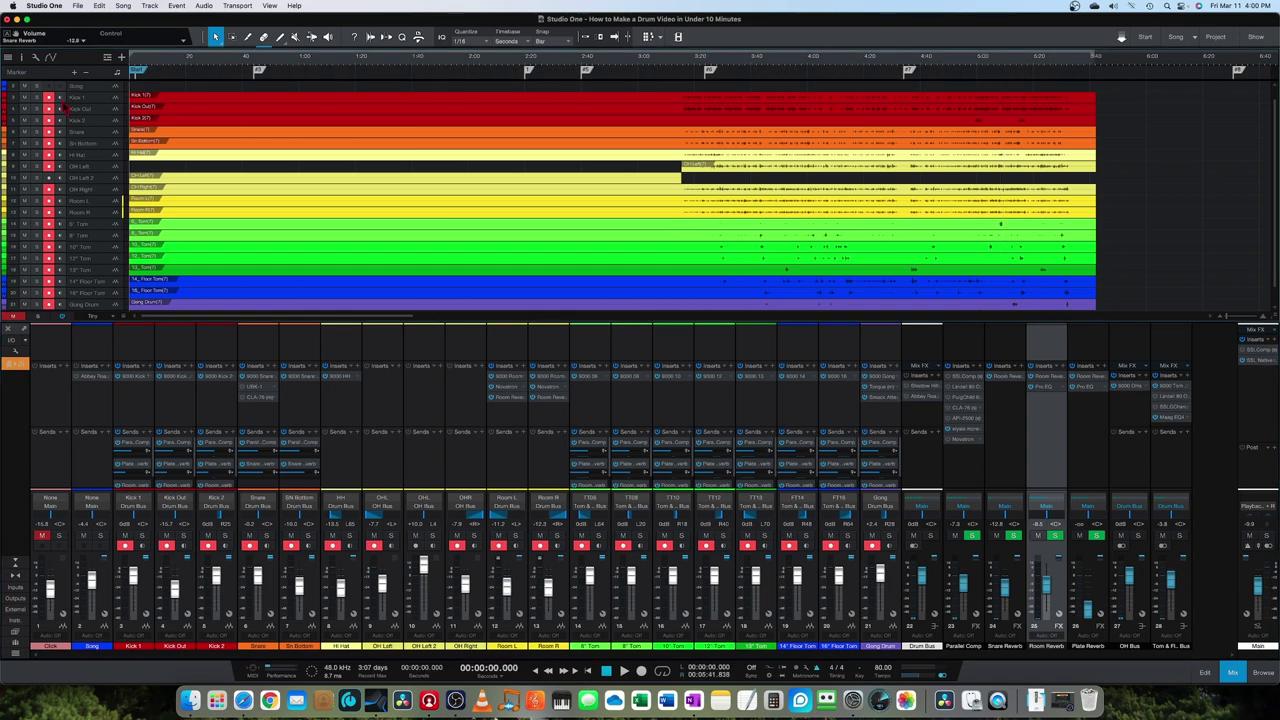
key(super+e)
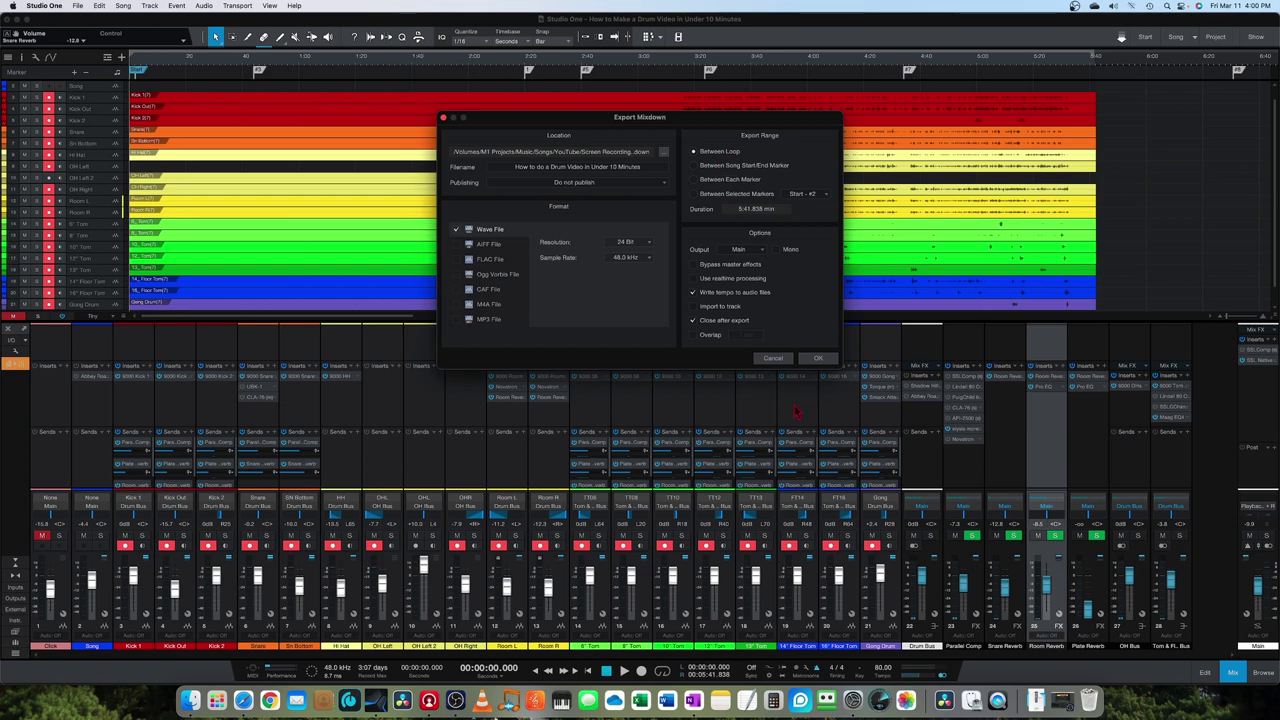
click(818, 359)
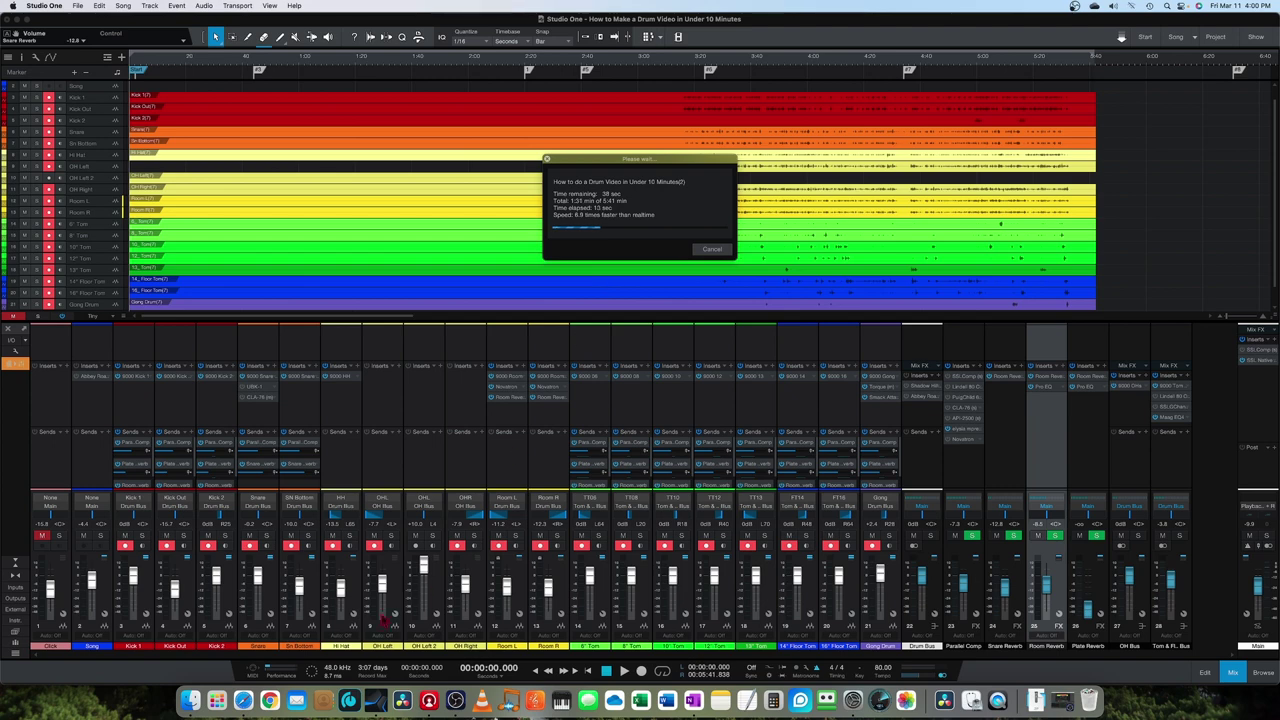
Step: Switch to Finder, close the Mixdown window and open the "How to Make a Drum Video in Under 10 Minutes!" folder on the ATEM drive
click(190, 700)
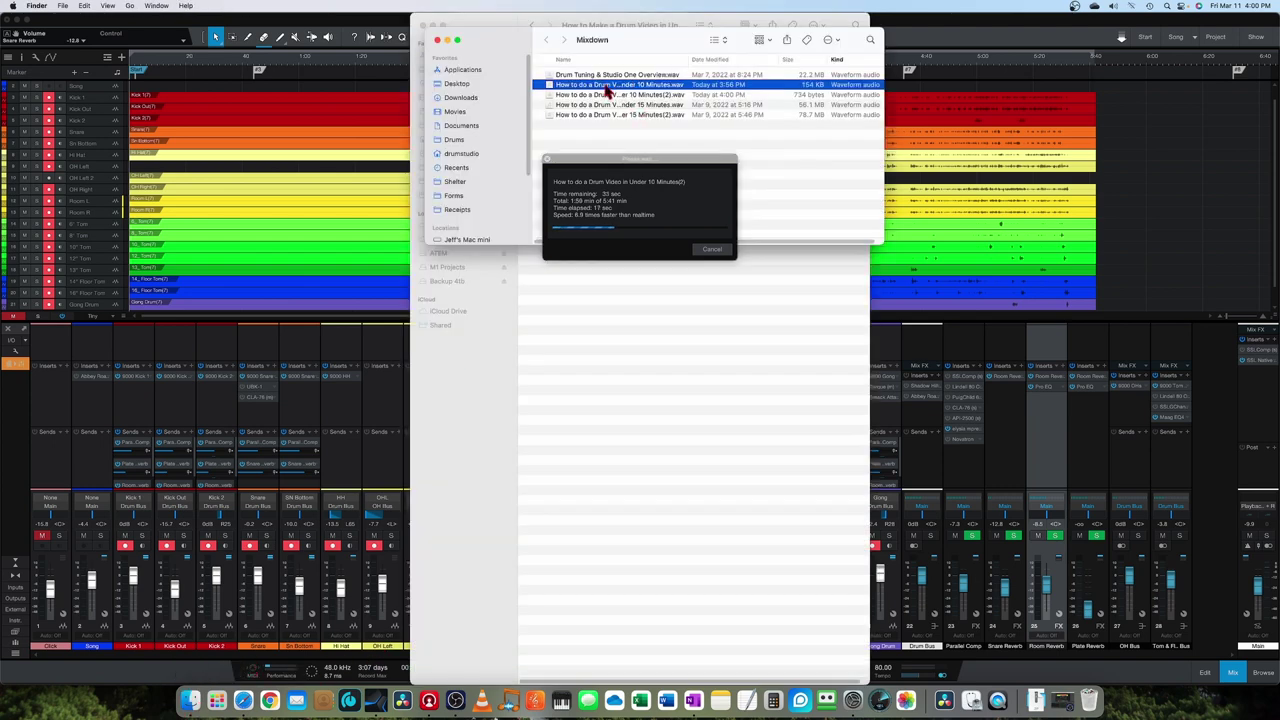
click(437, 41)
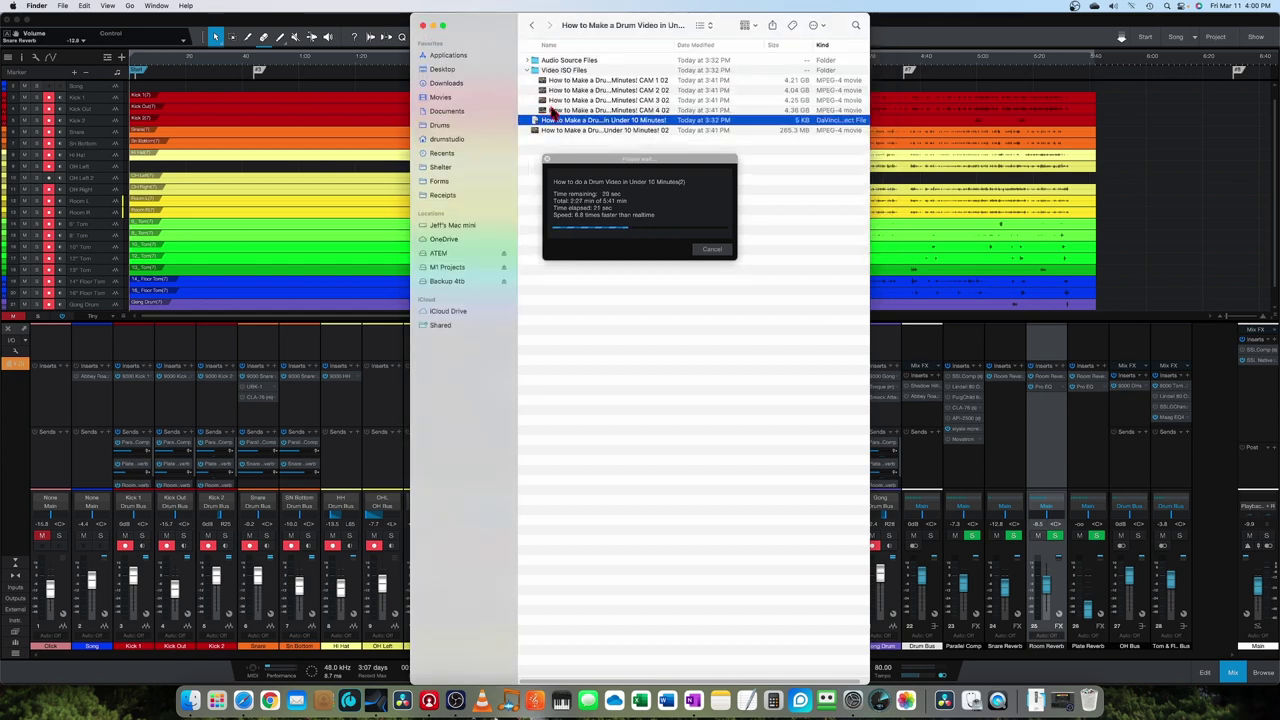
click(531, 25)
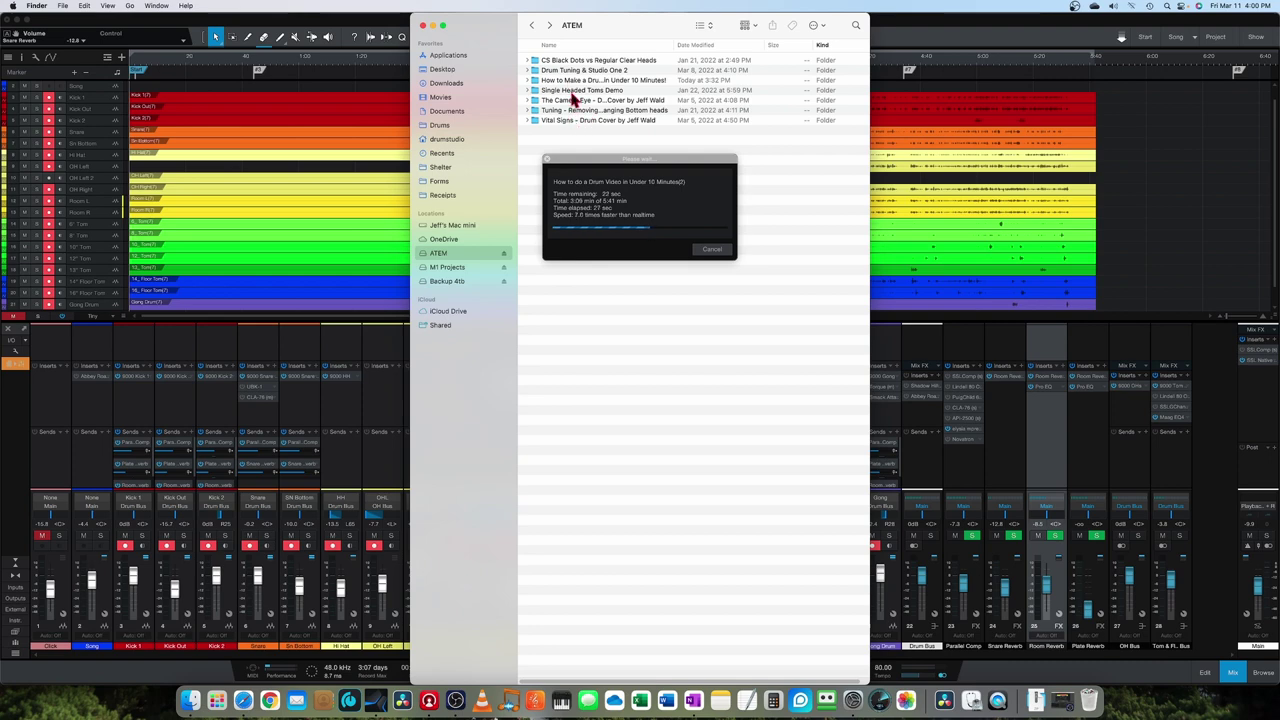
click(574, 82)
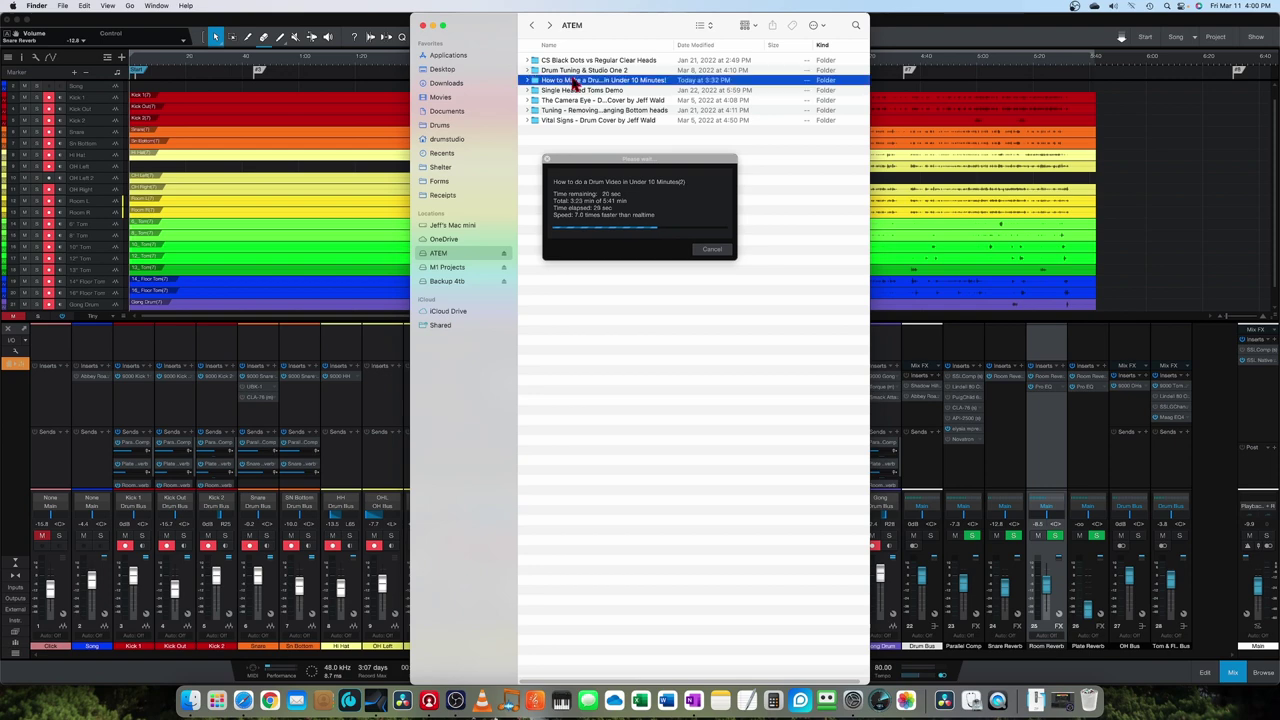
double_click(572, 82)
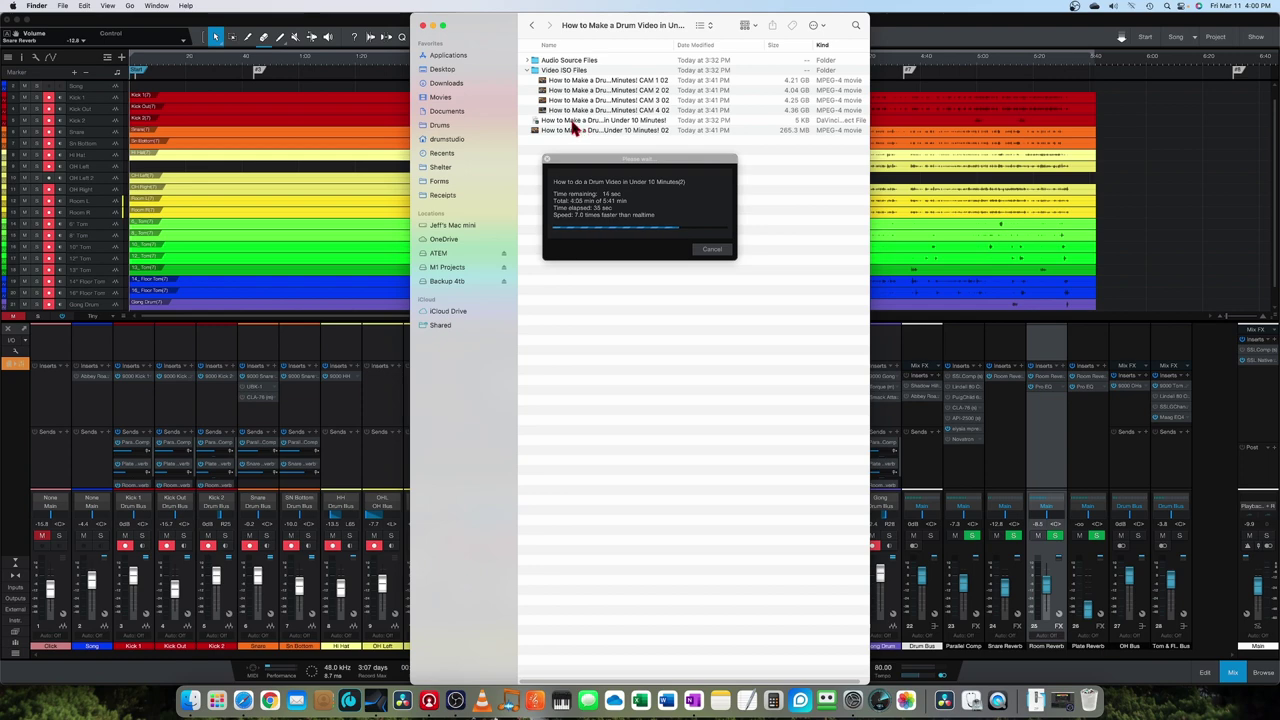
Step: Examine the DaVinci Resolve project file and the four camera recordings, CAM 1 to CAM 4, in the Video ISO Files folder
click(575, 122)
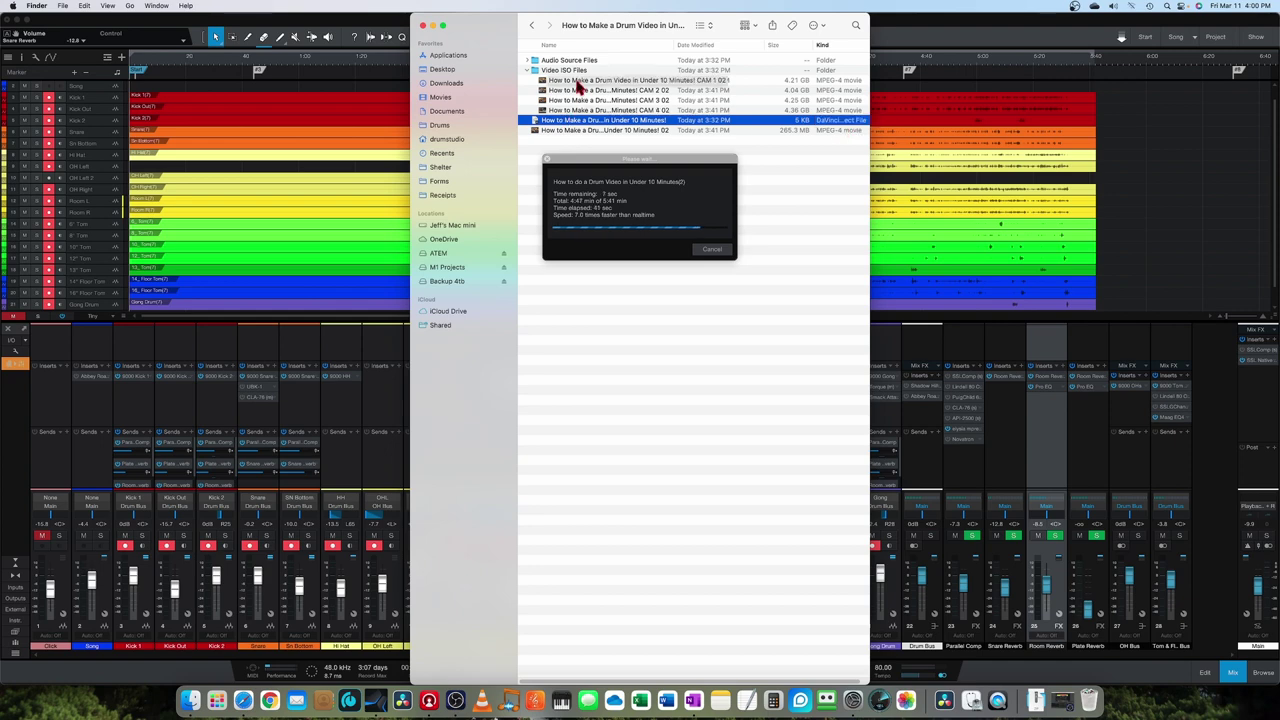
click(576, 81)
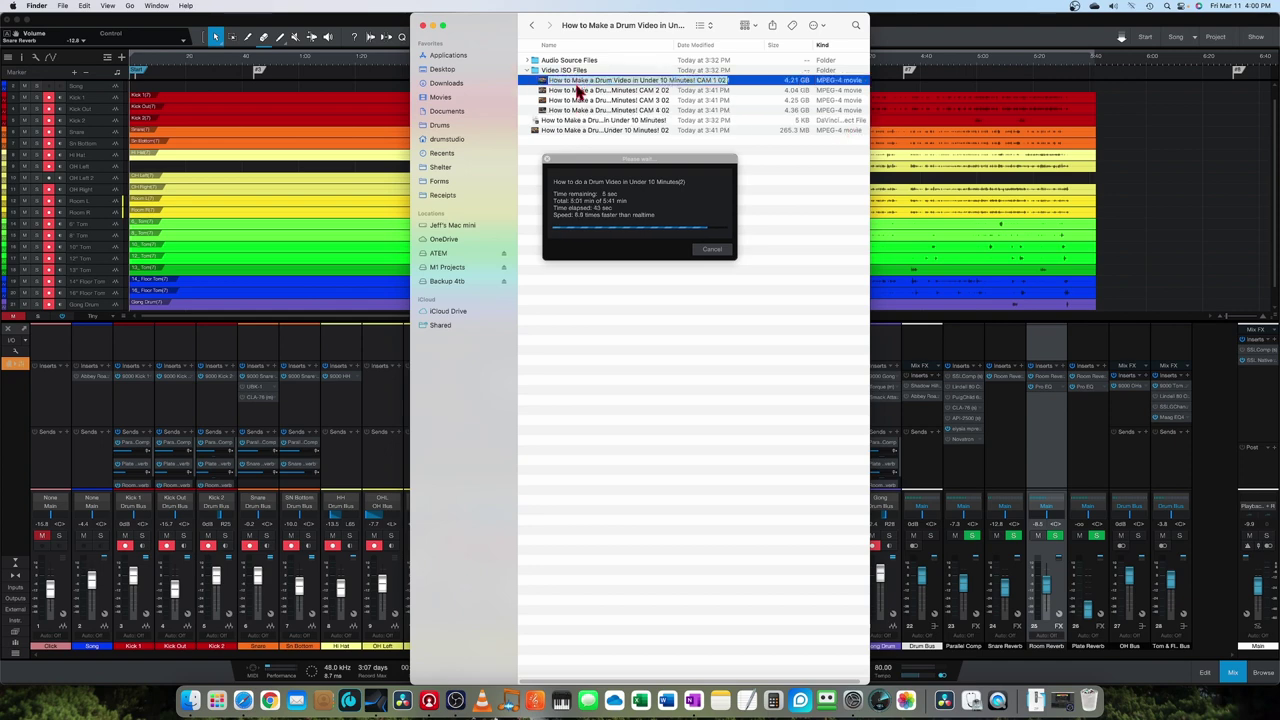
click(577, 91)
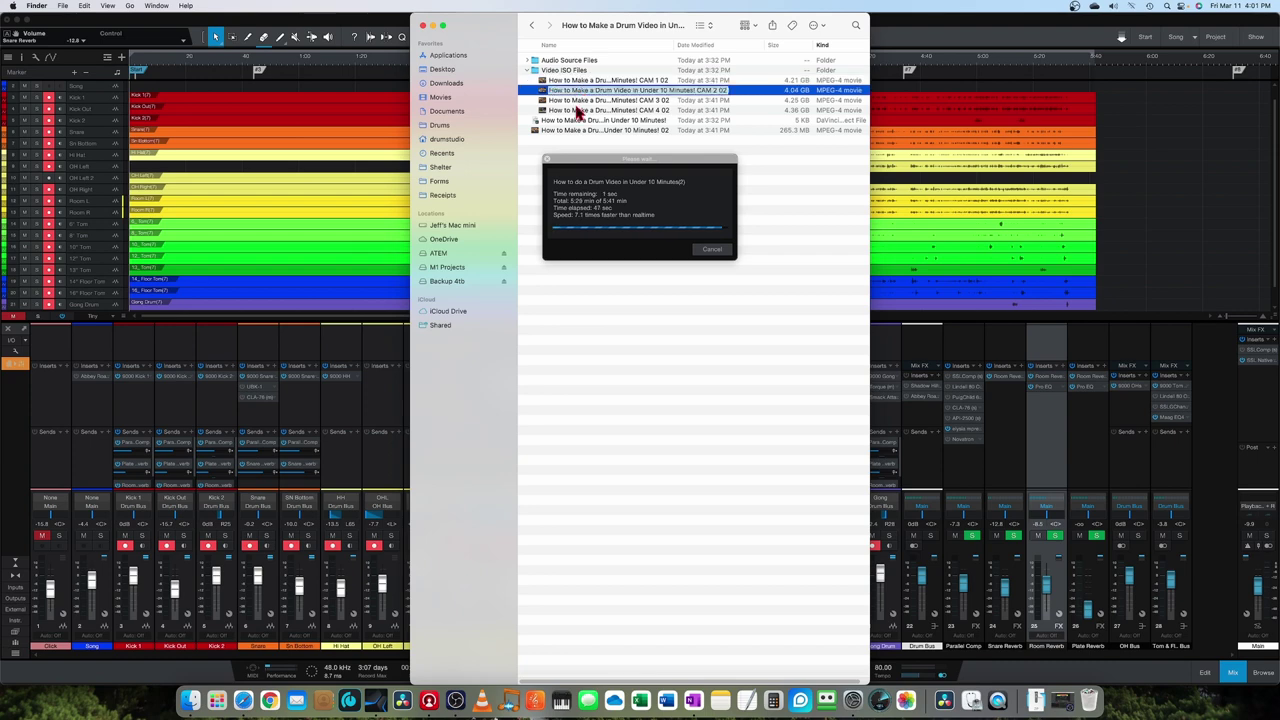
click(577, 101)
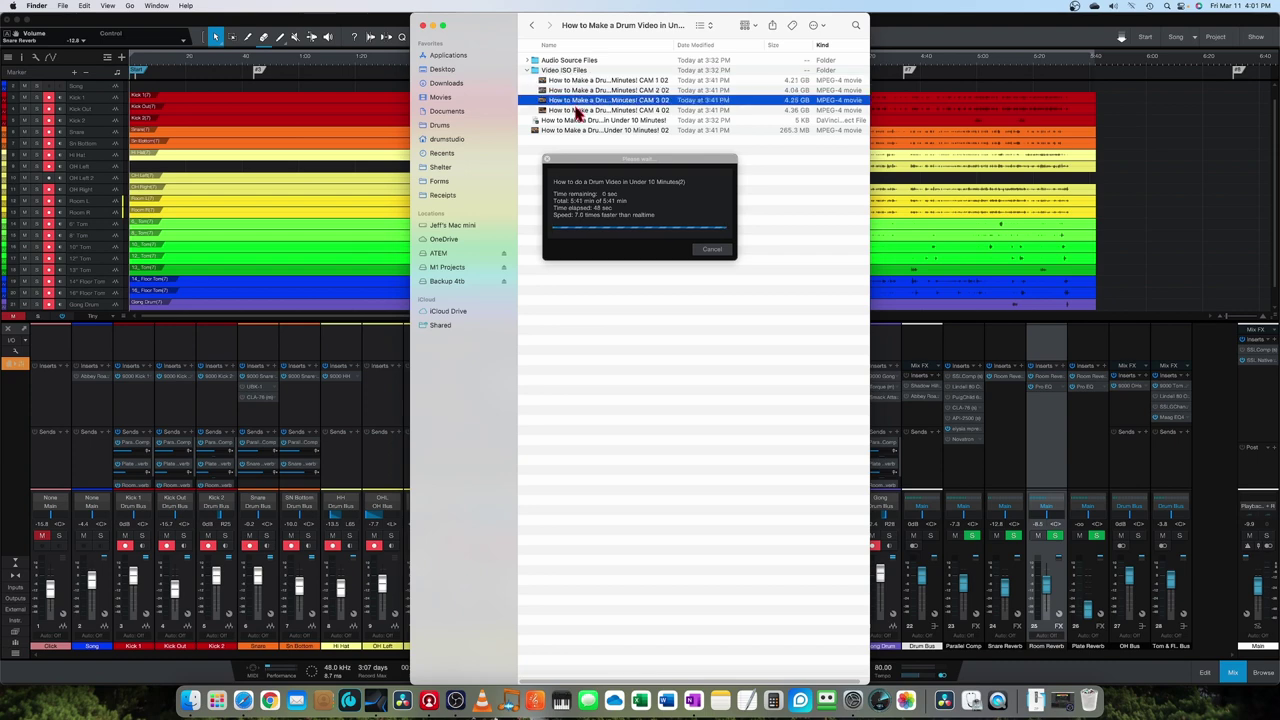
click(576, 110)
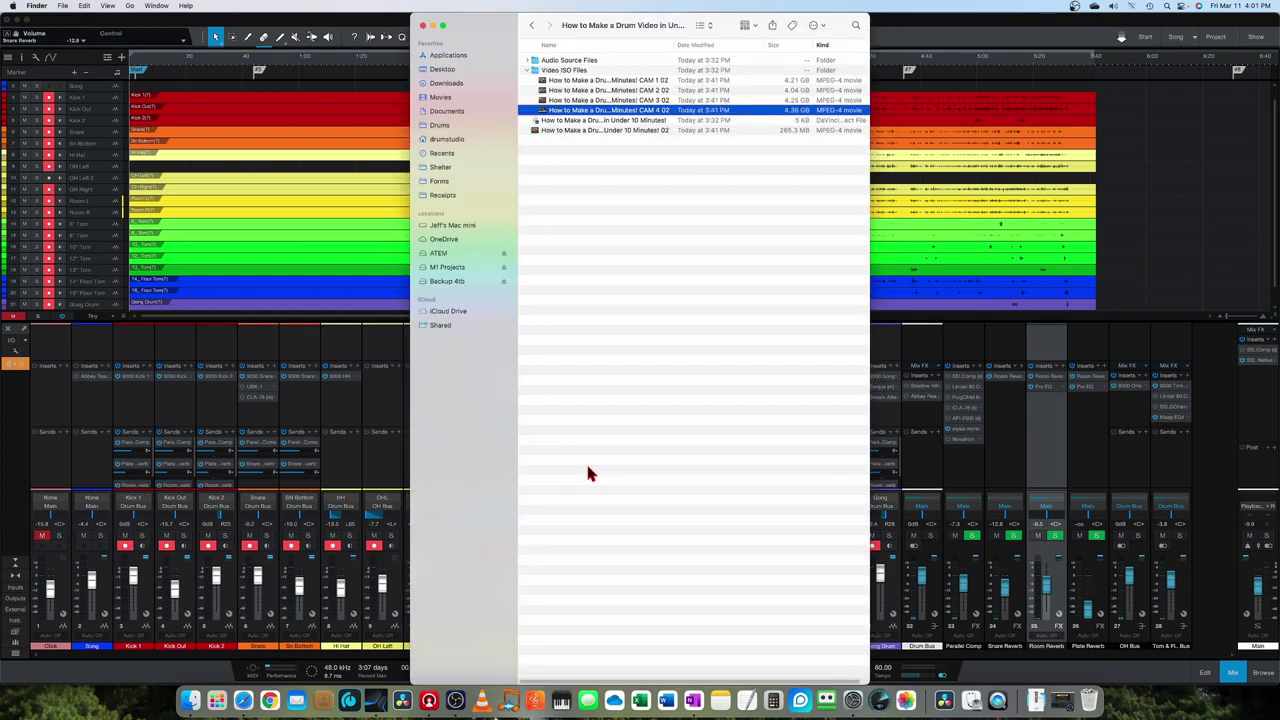
Step: Open the project file in DaVinci Resolve under the name "Copy of How to Make a Drum Video in Under 10 Minutes!"
double_click(654, 119)
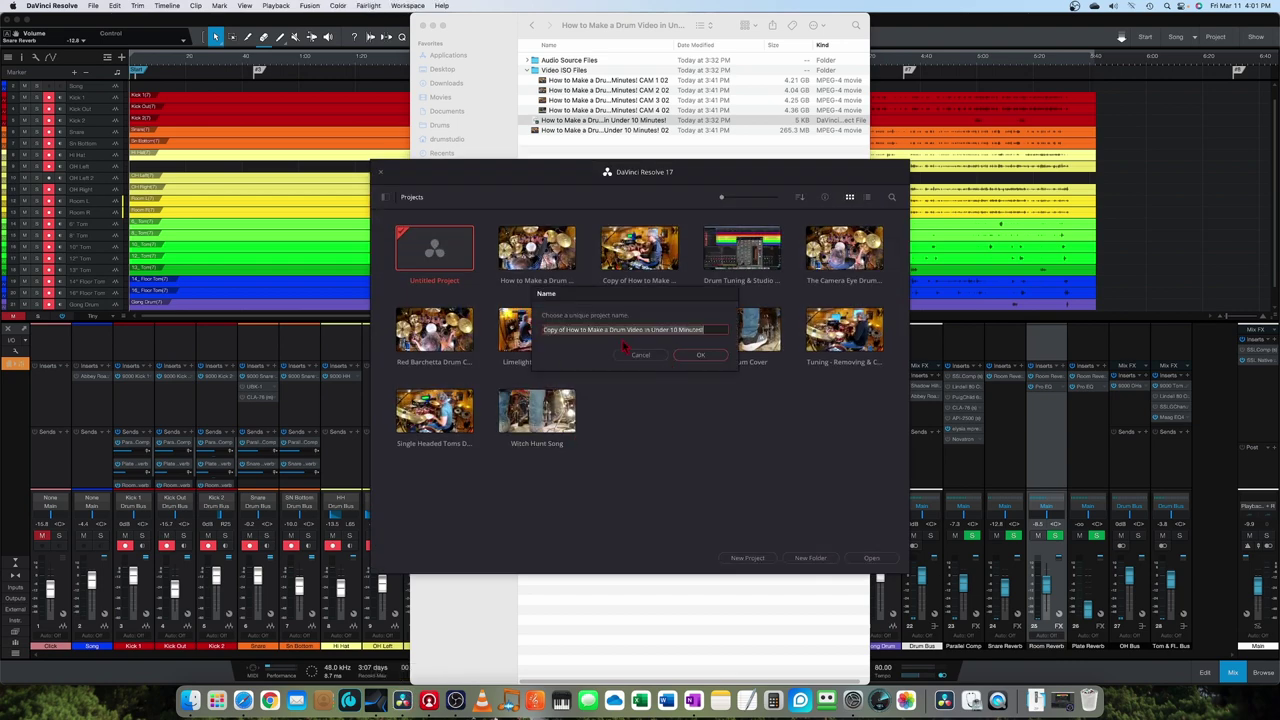
key(Return)
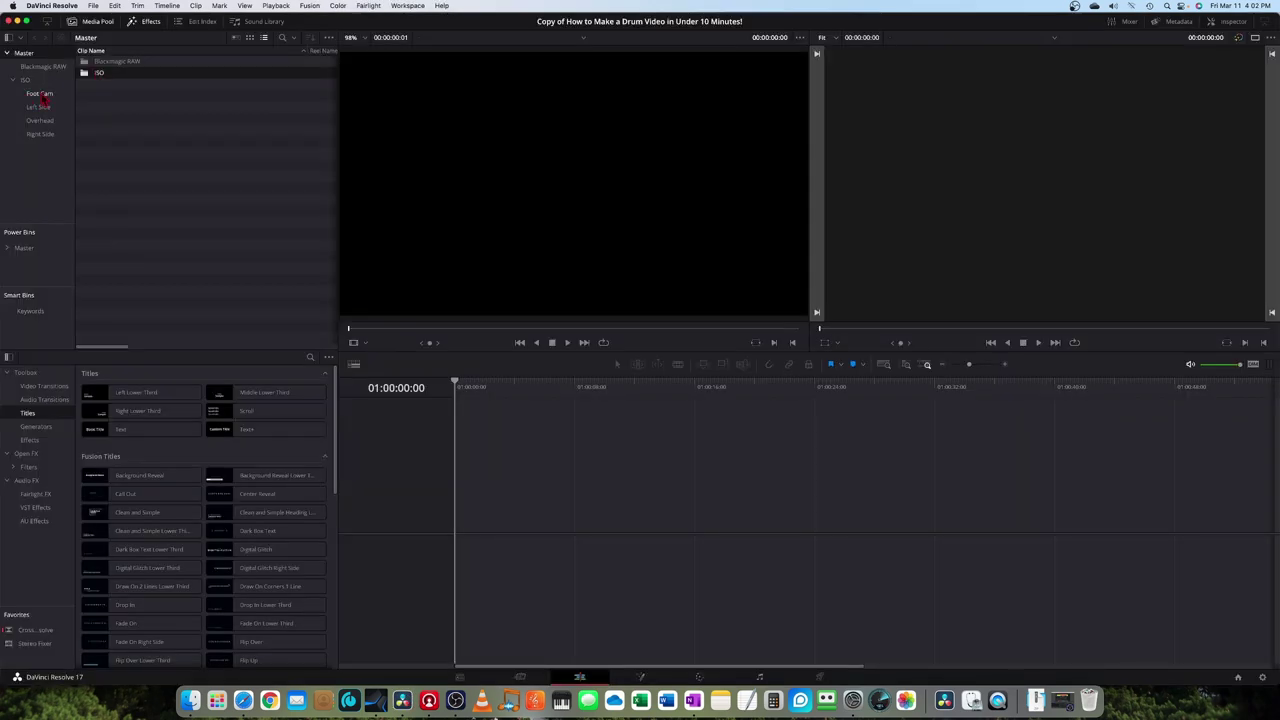
Step: Move the camera clips out of the Foot Cam, Left Side, Overhead and Right Side bins into the parent ISO bin
click(42, 95)
drag(148, 66, 31, 106)
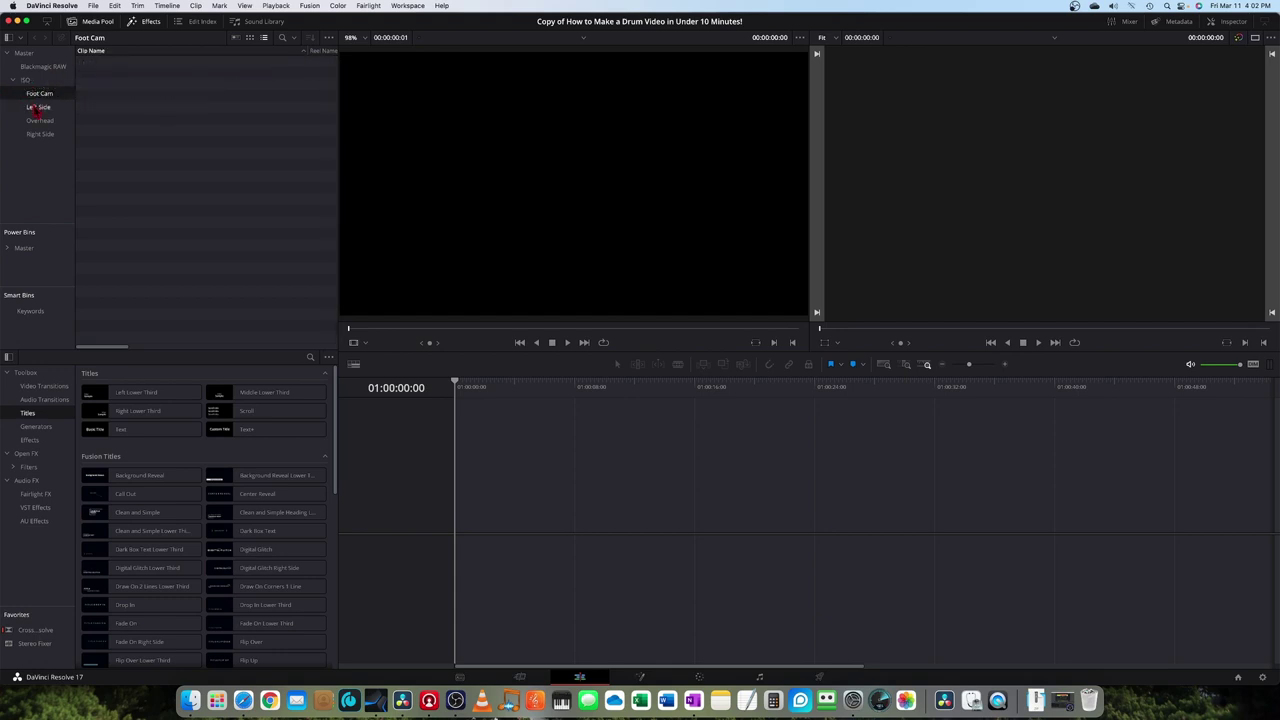
click(36, 106)
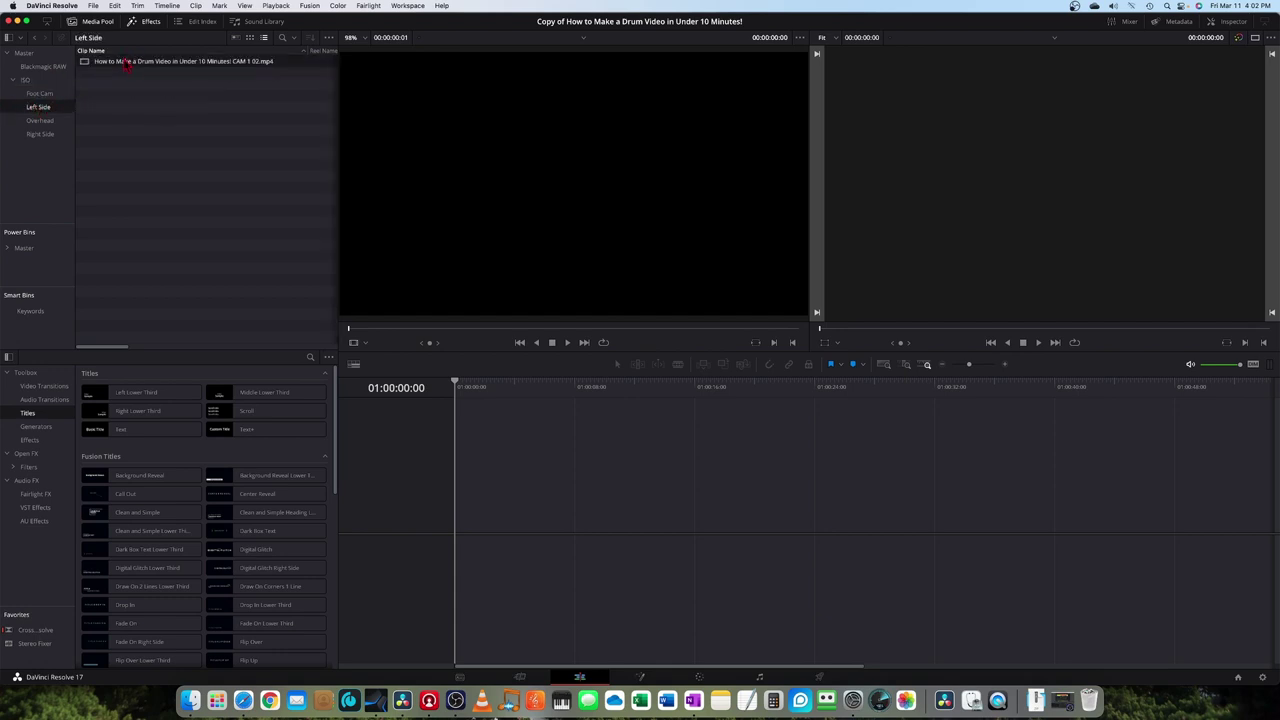
drag(138, 64, 40, 122)
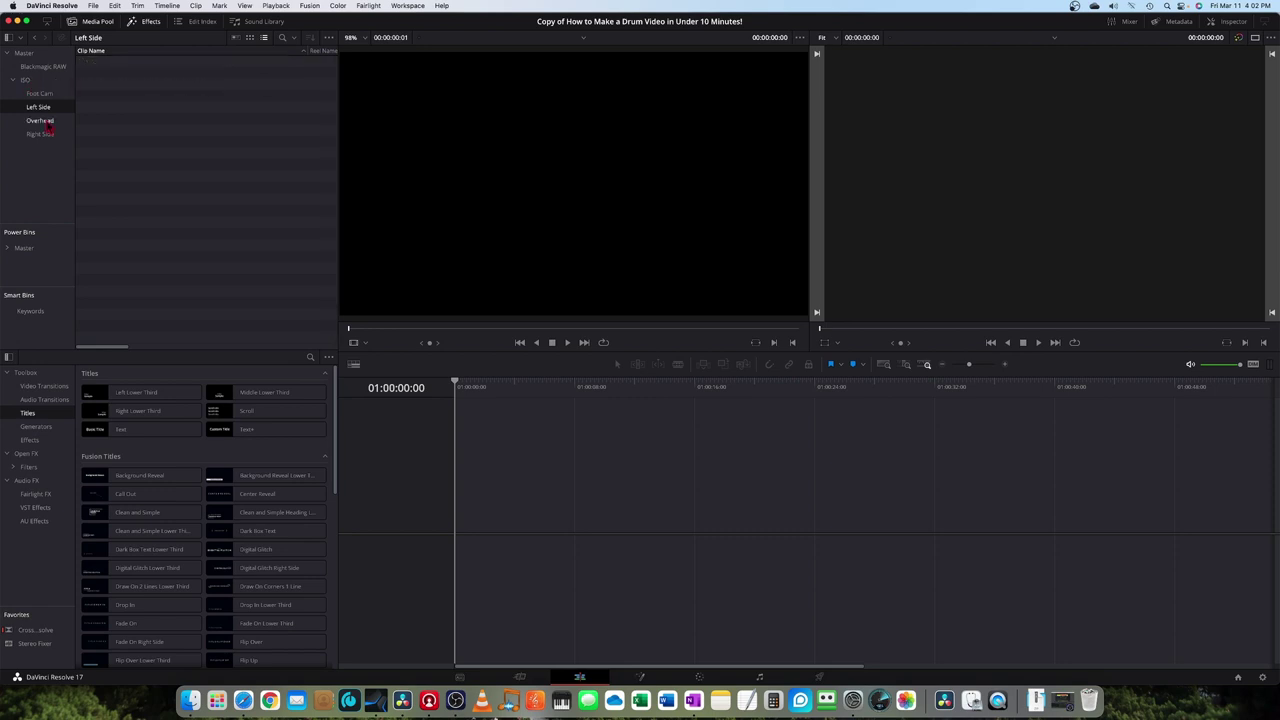
click(47, 124)
drag(138, 62, 42, 134)
click(42, 134)
drag(125, 62, 28, 81)
click(28, 80)
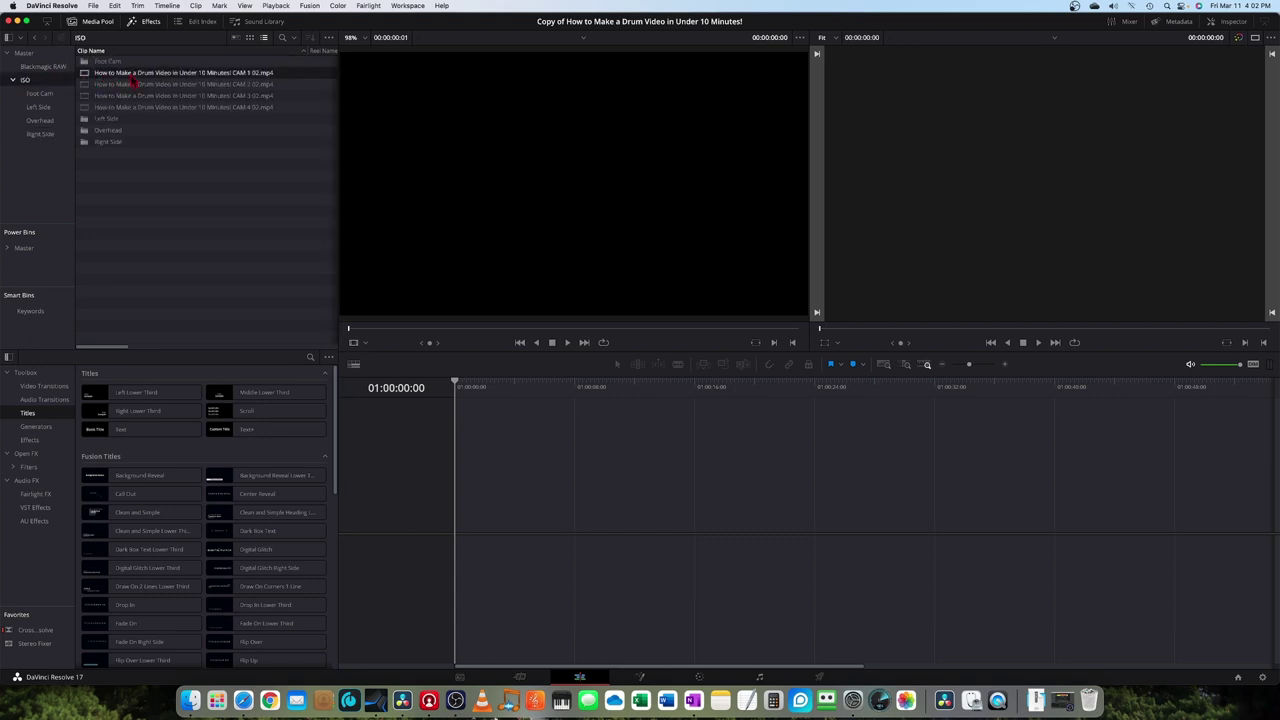
Step: Create a multicam clip from the CAM 1, CAM 2 and CAM 3 clips, with Angle Sync set to Timecode and Angle Name to Clip Name
super+click(132, 85)
super+click(143, 96)
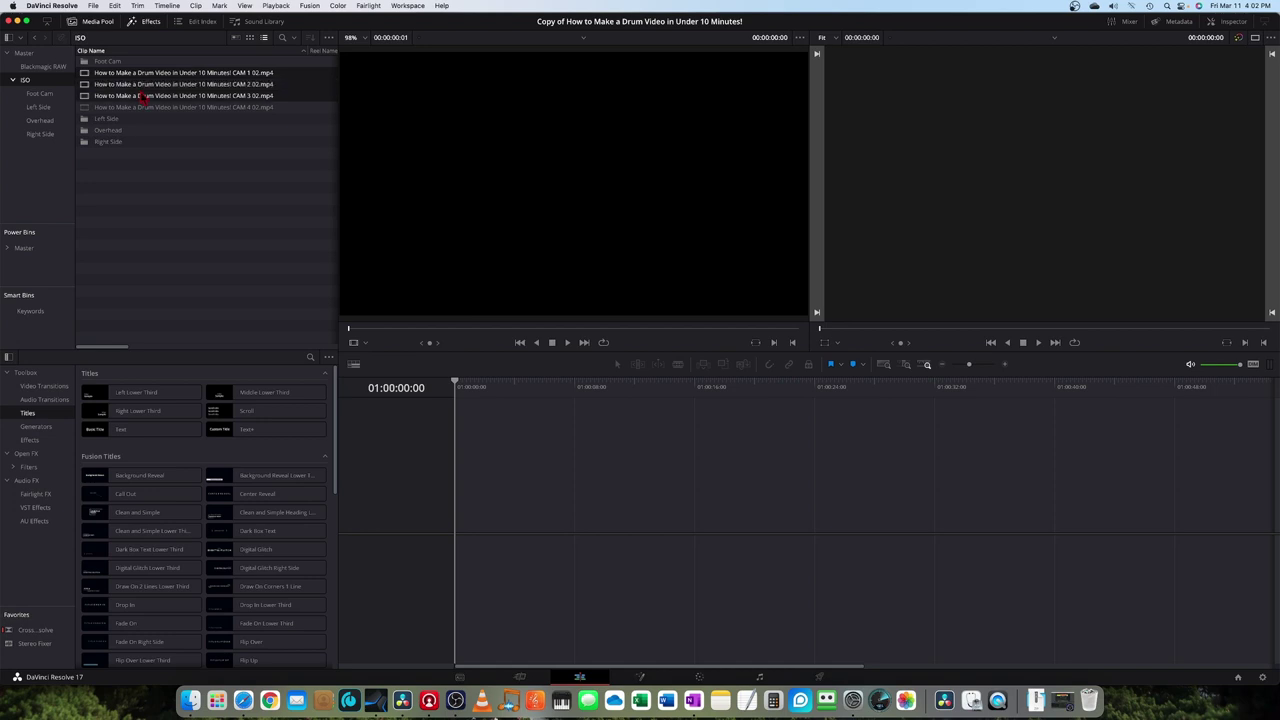
right_click(143, 97)
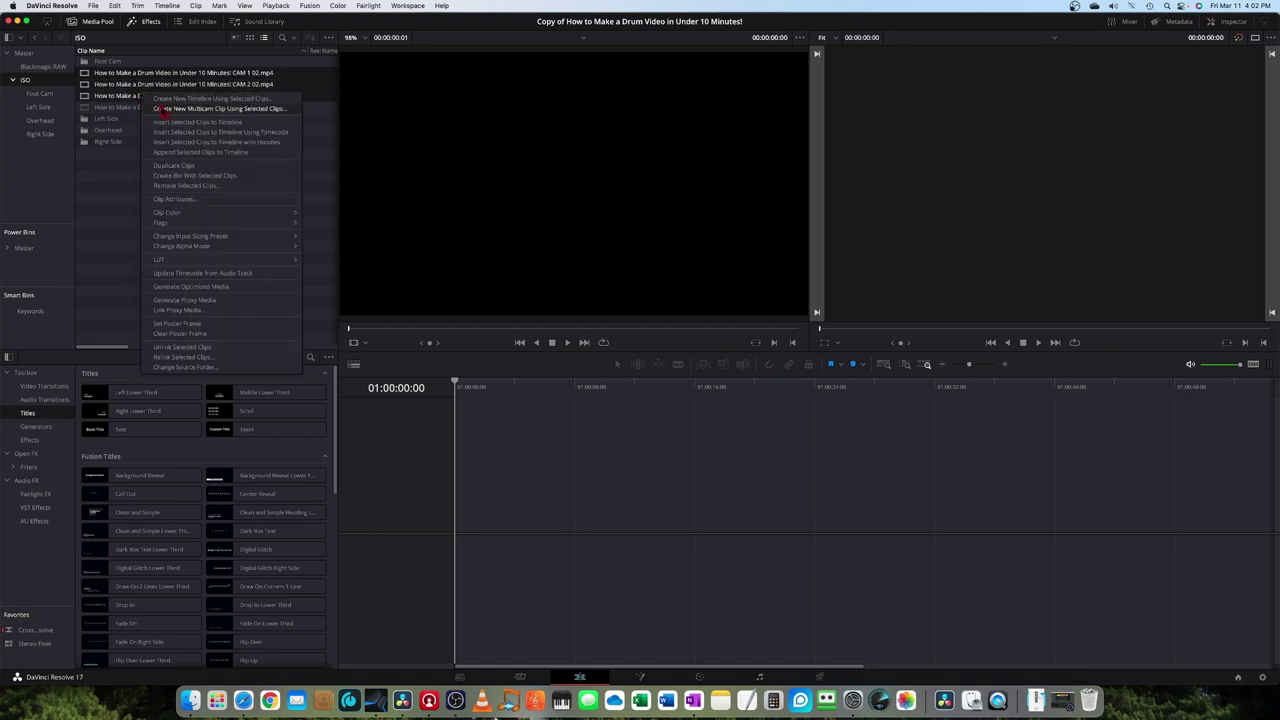
click(161, 109)
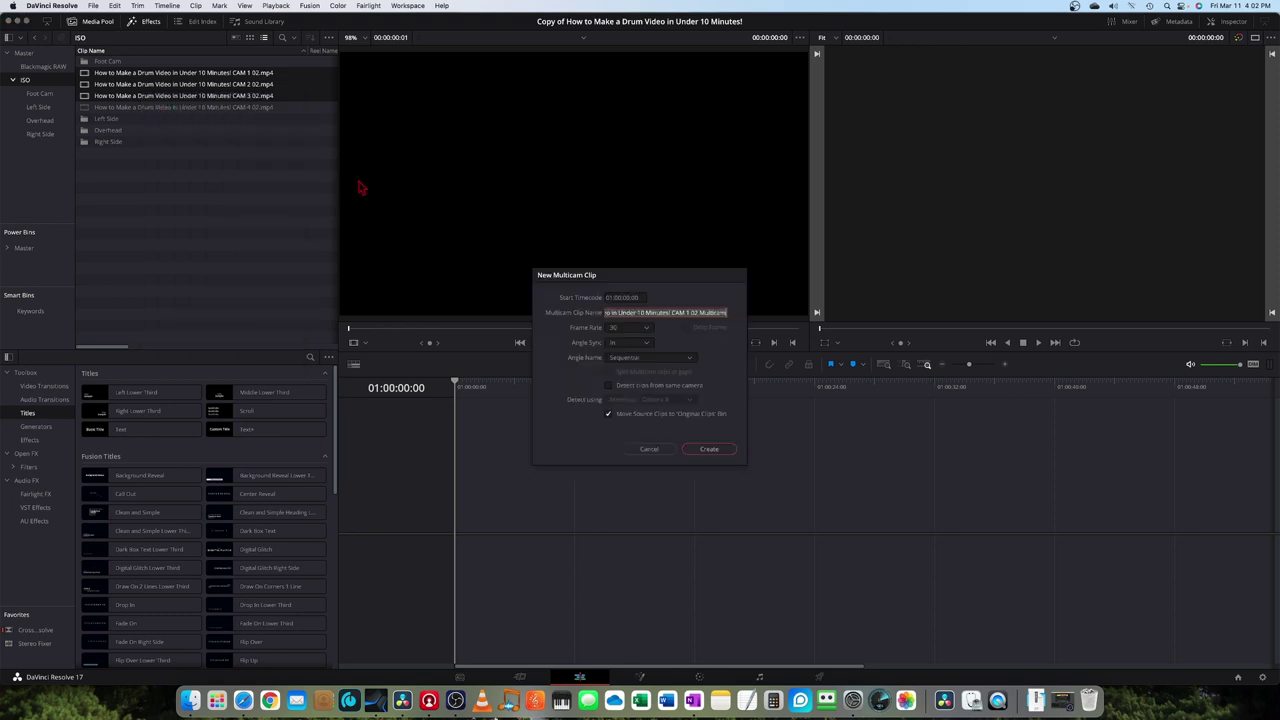
click(622, 343)
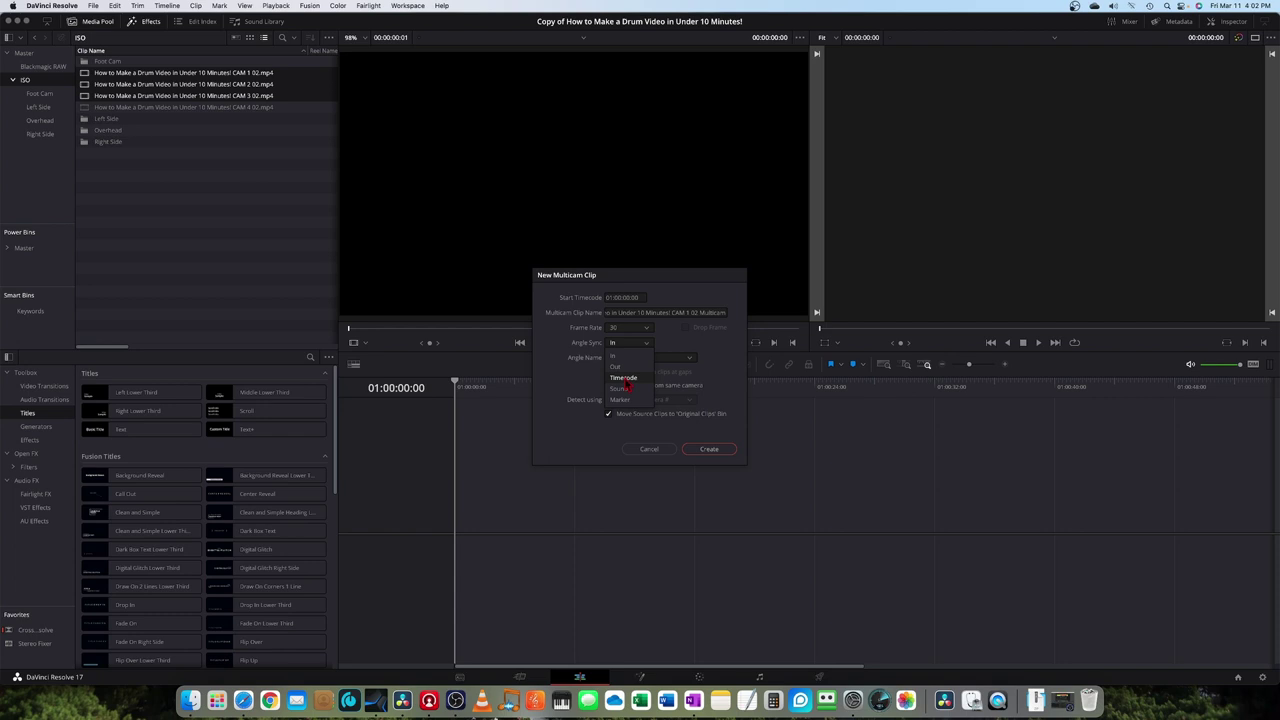
click(625, 378)
click(625, 358)
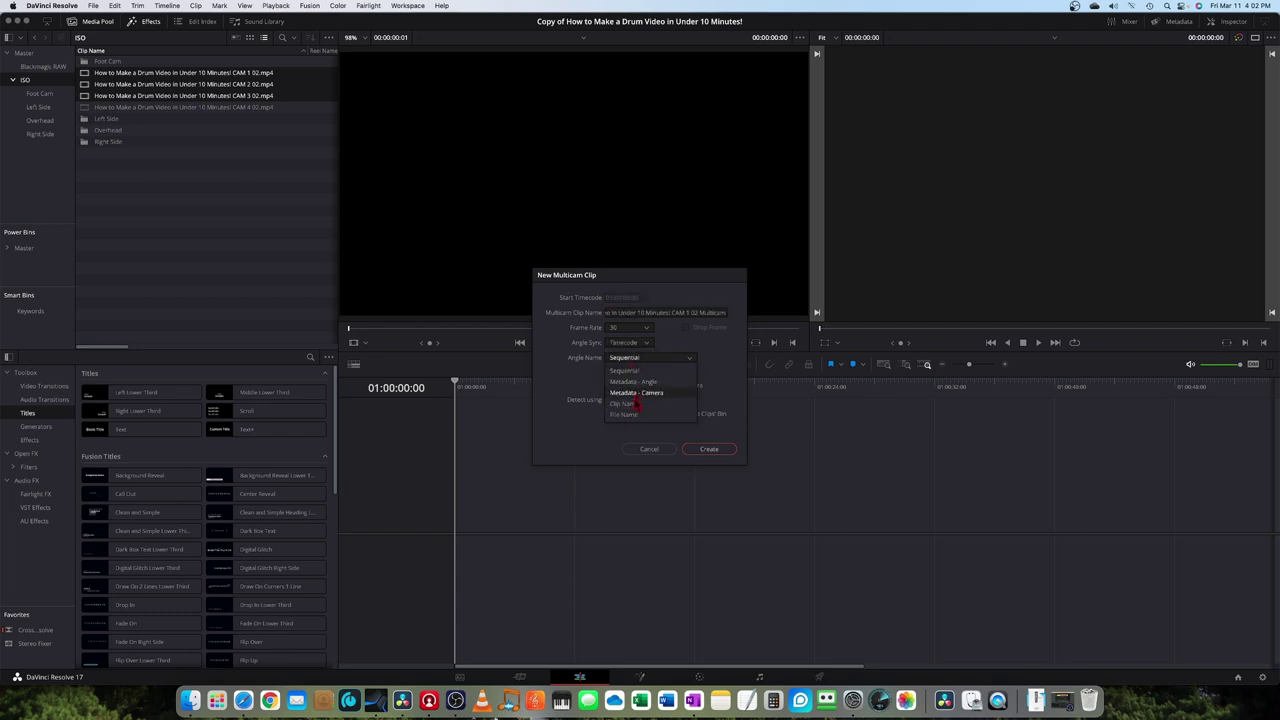
click(634, 403)
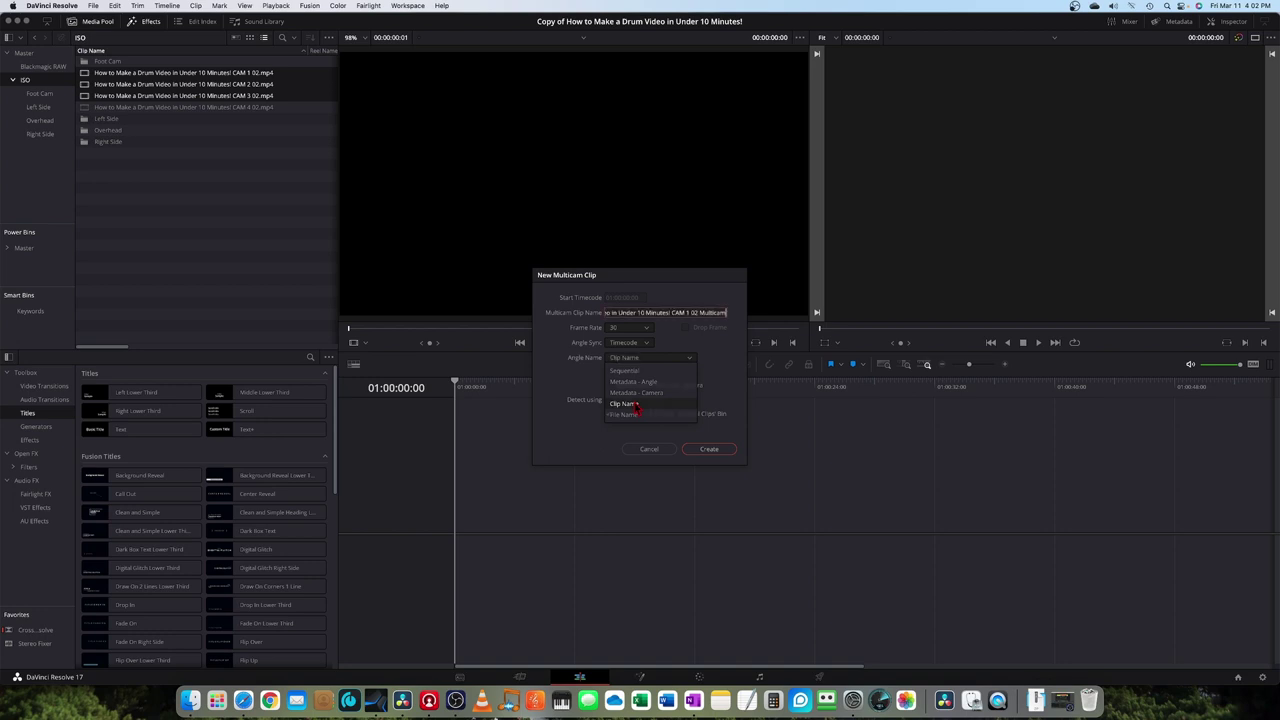
click(709, 450)
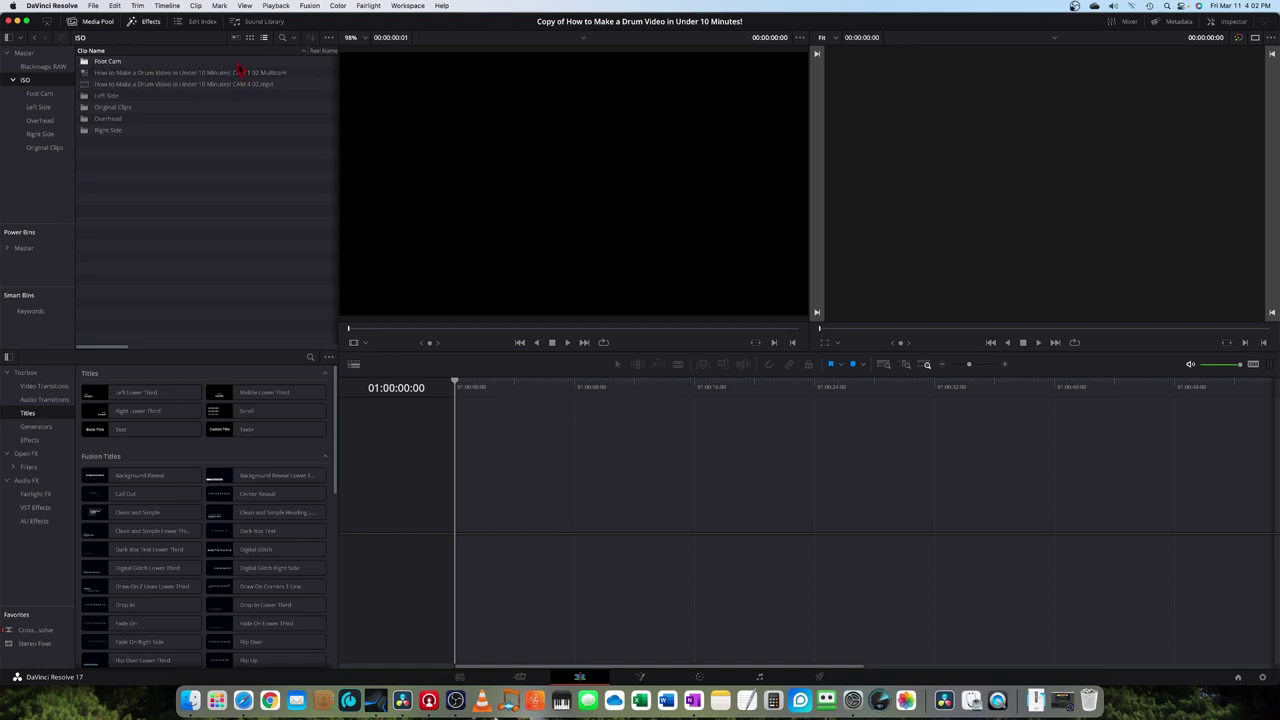
Step: Place the multicam clip at the start of a new timeline and show its camera angles in the Multicam viewer mode
click(362, 343)
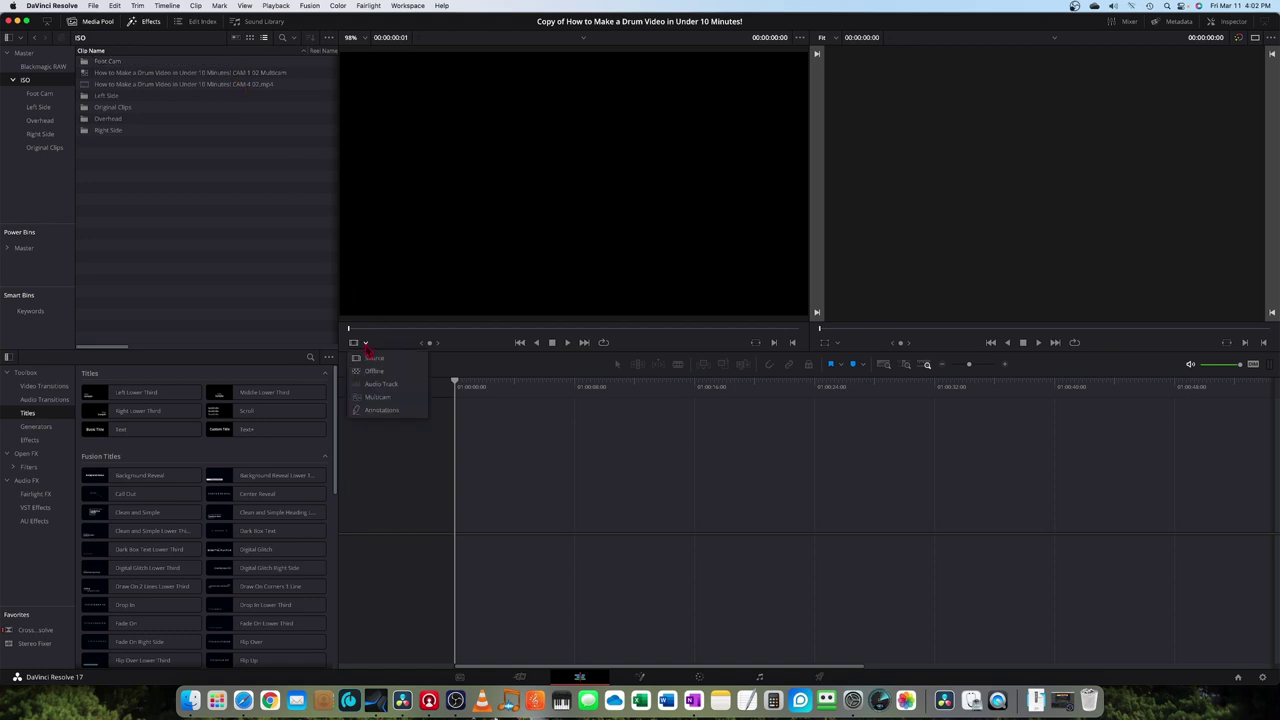
click(378, 398)
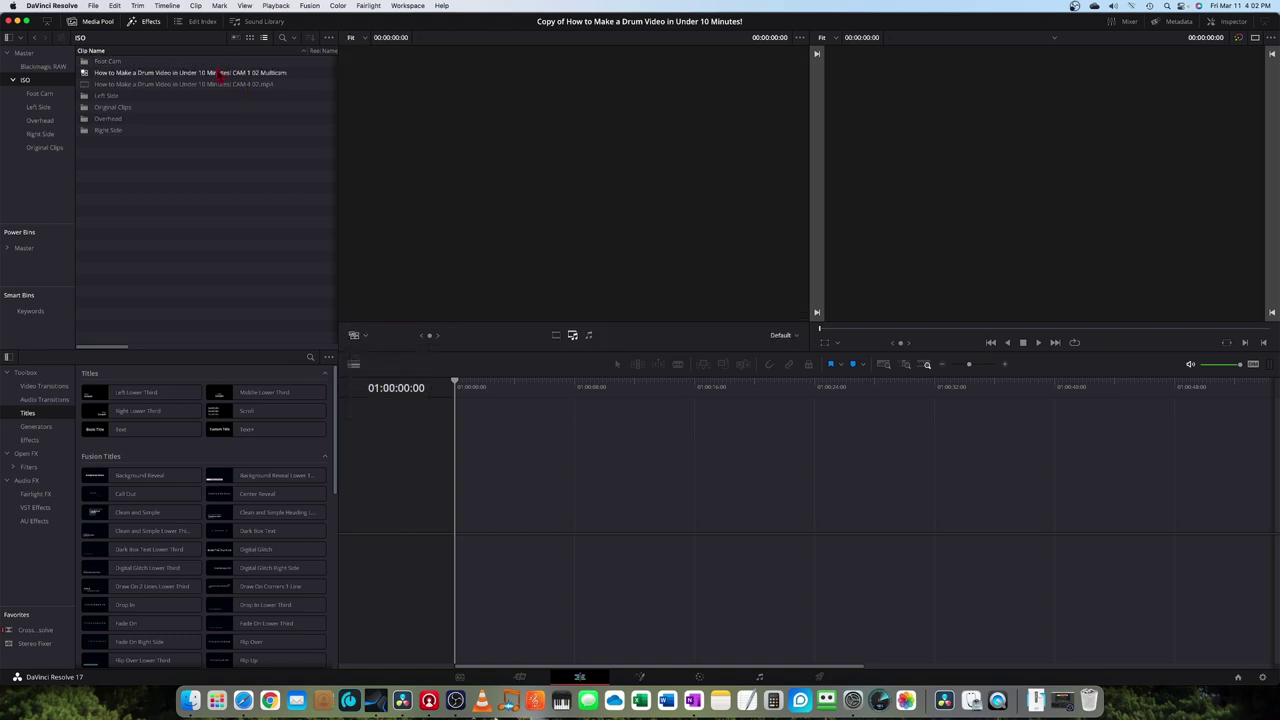
drag(212, 77, 482, 512)
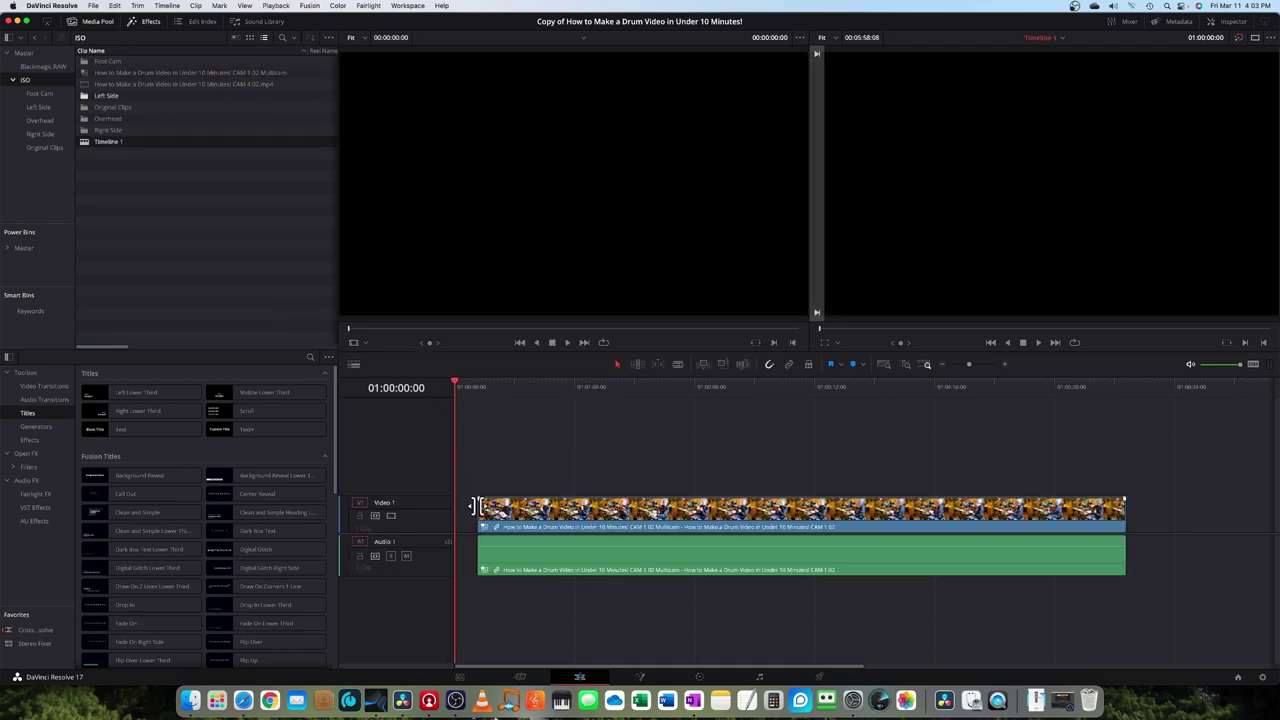
click(507, 388)
click(355, 342)
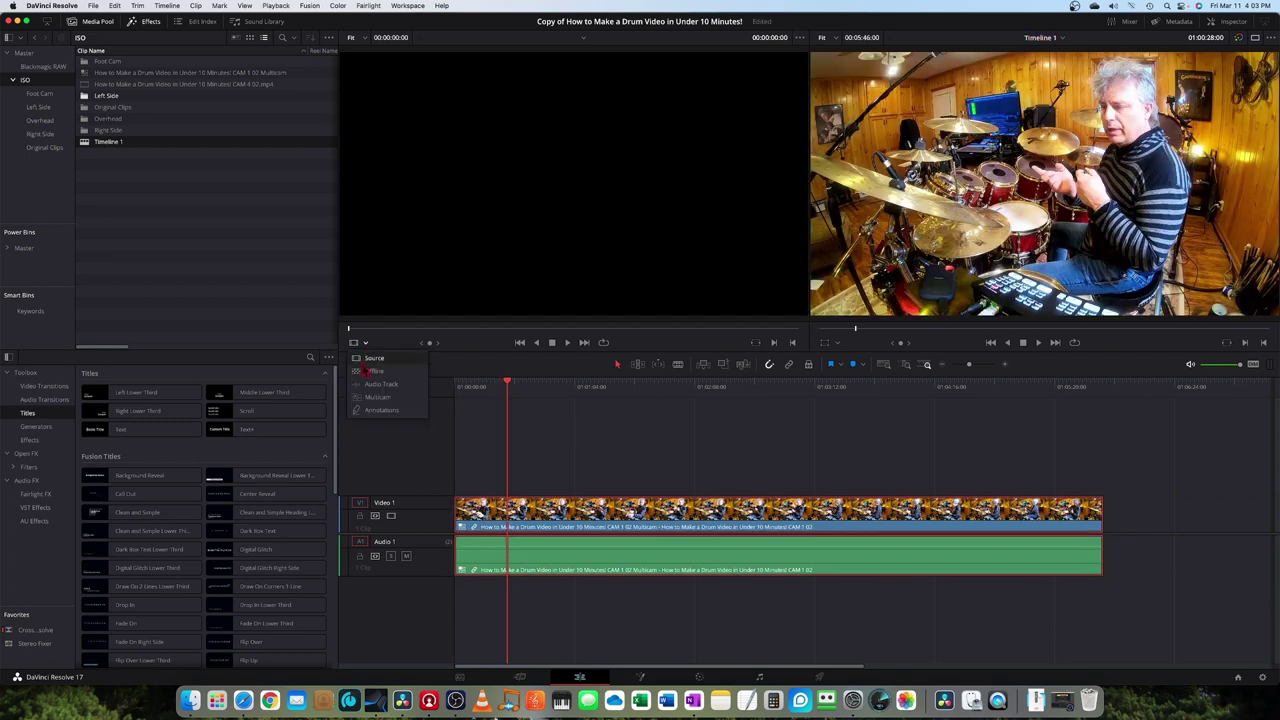
click(372, 399)
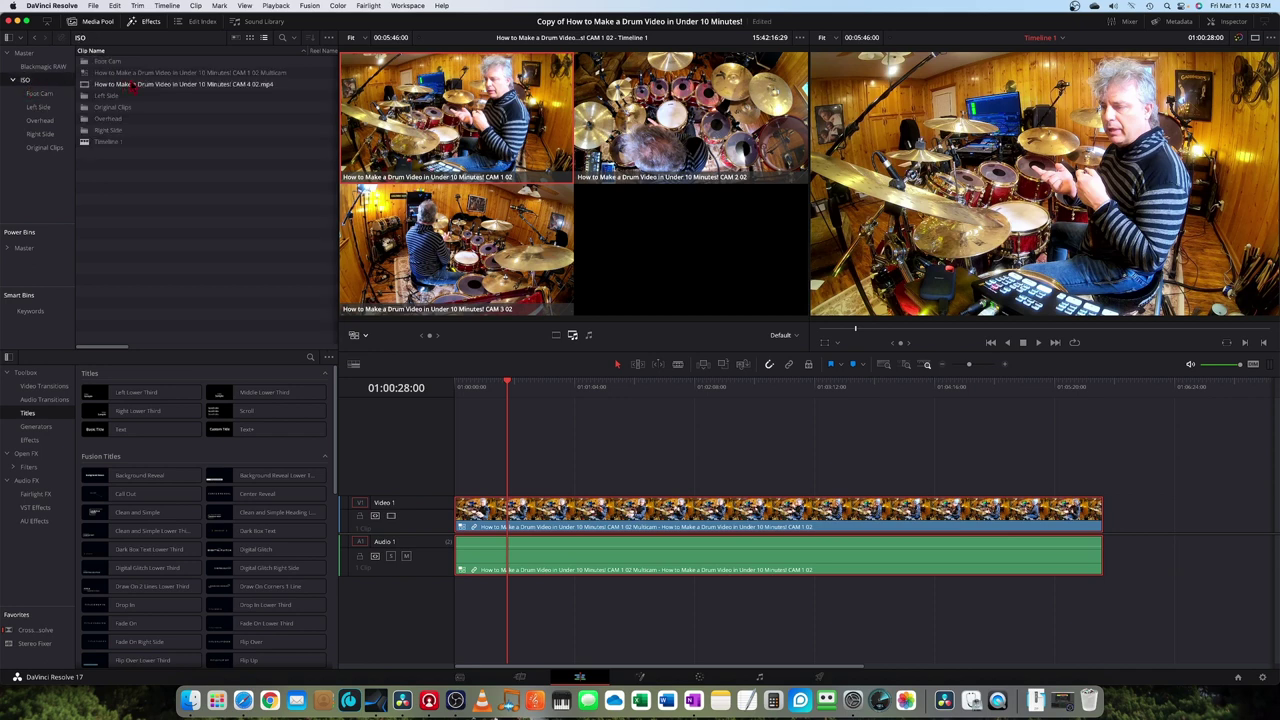
Step: Add the CAM 4 clip on a new video track above the multicam clip and trim the start of its video
click(167, 84)
click(167, 85)
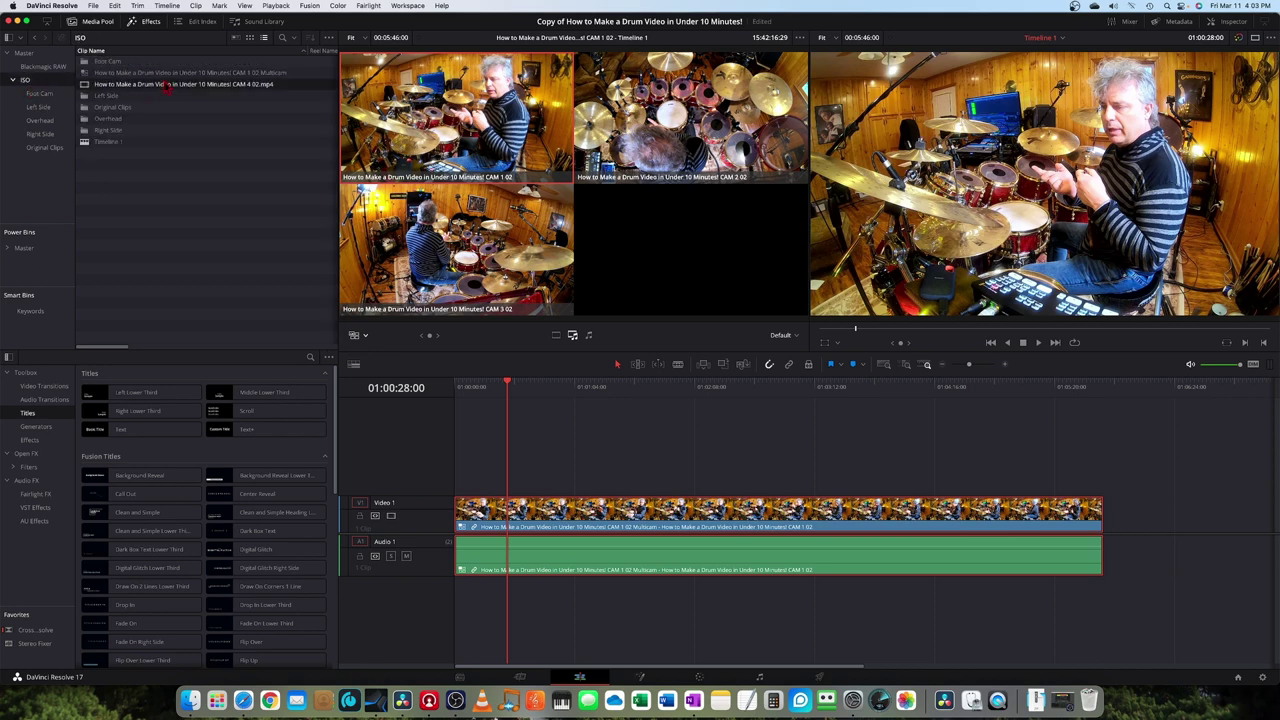
drag(167, 85, 486, 488)
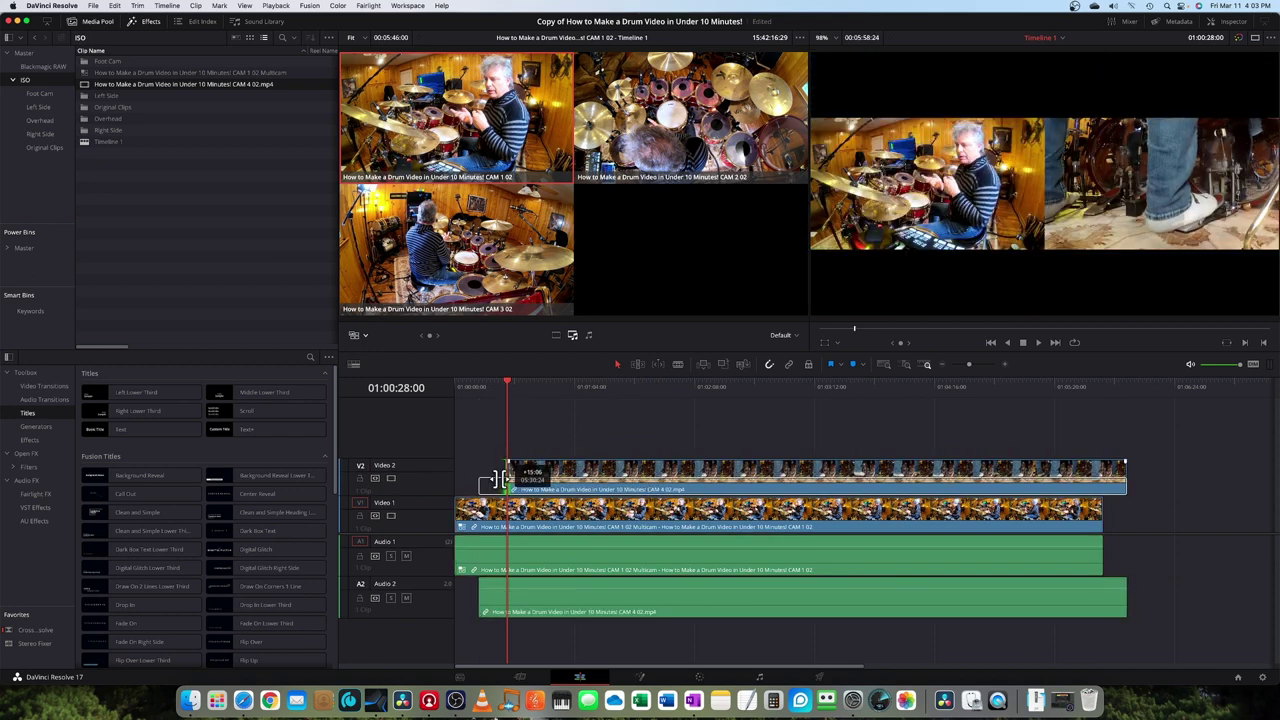
mouse_move(487, 478)
mouse_down()
mouse_move(468, 481)
mouse_move(490, 480)
mouse_up()
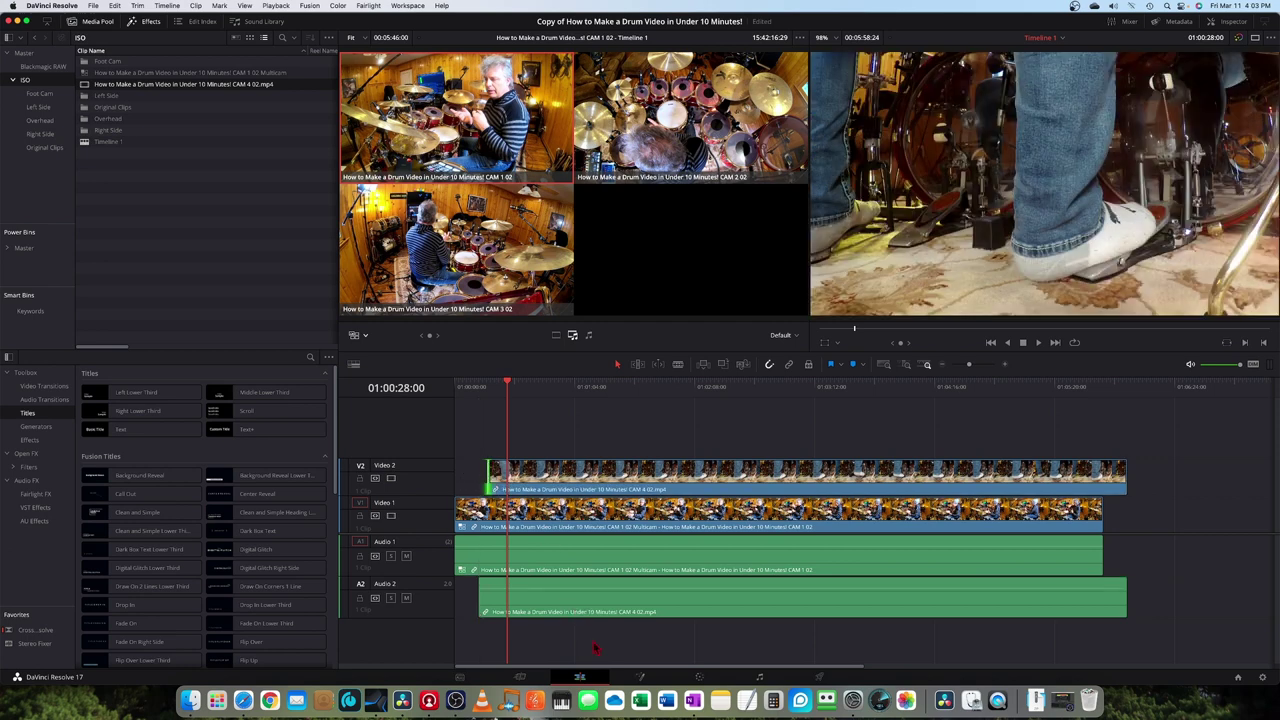
Step: Delete the camera audio from Audio 1 and Audio 2, and shift the CAM 4 clip so its end lines up with the multicam clip's end
drag(598, 650, 552, 564)
right_click(553, 566)
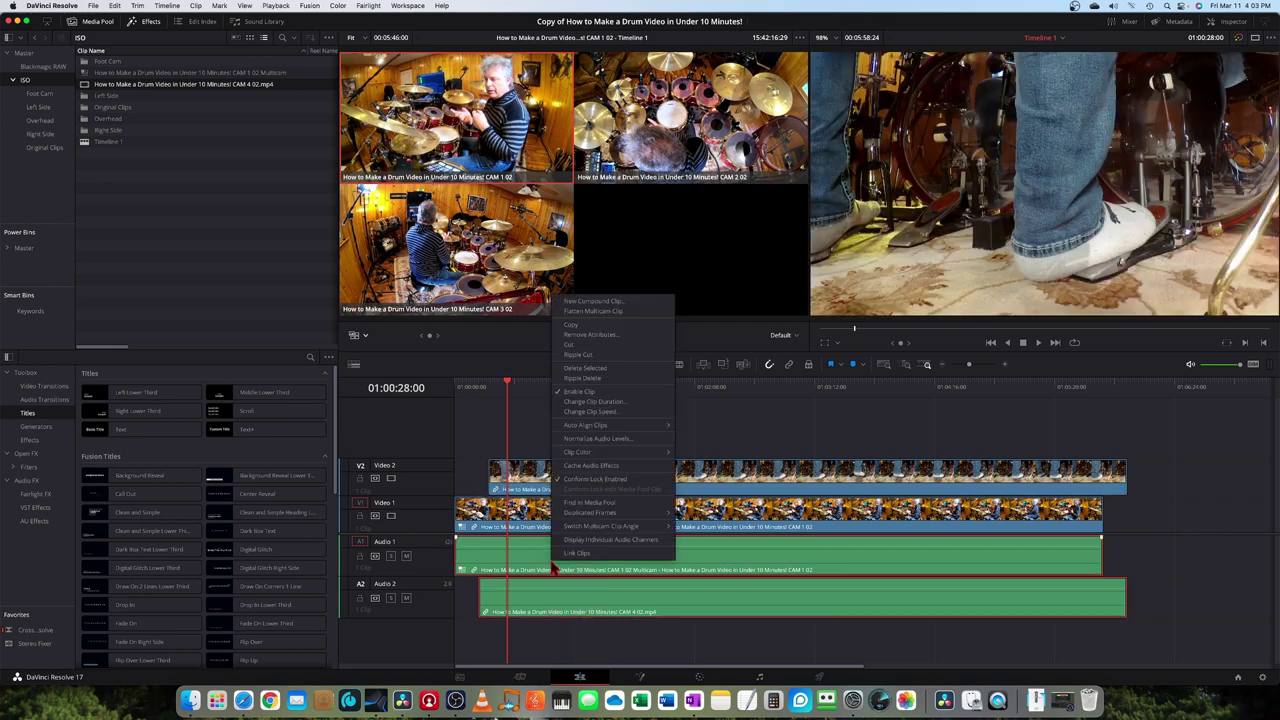
click(614, 369)
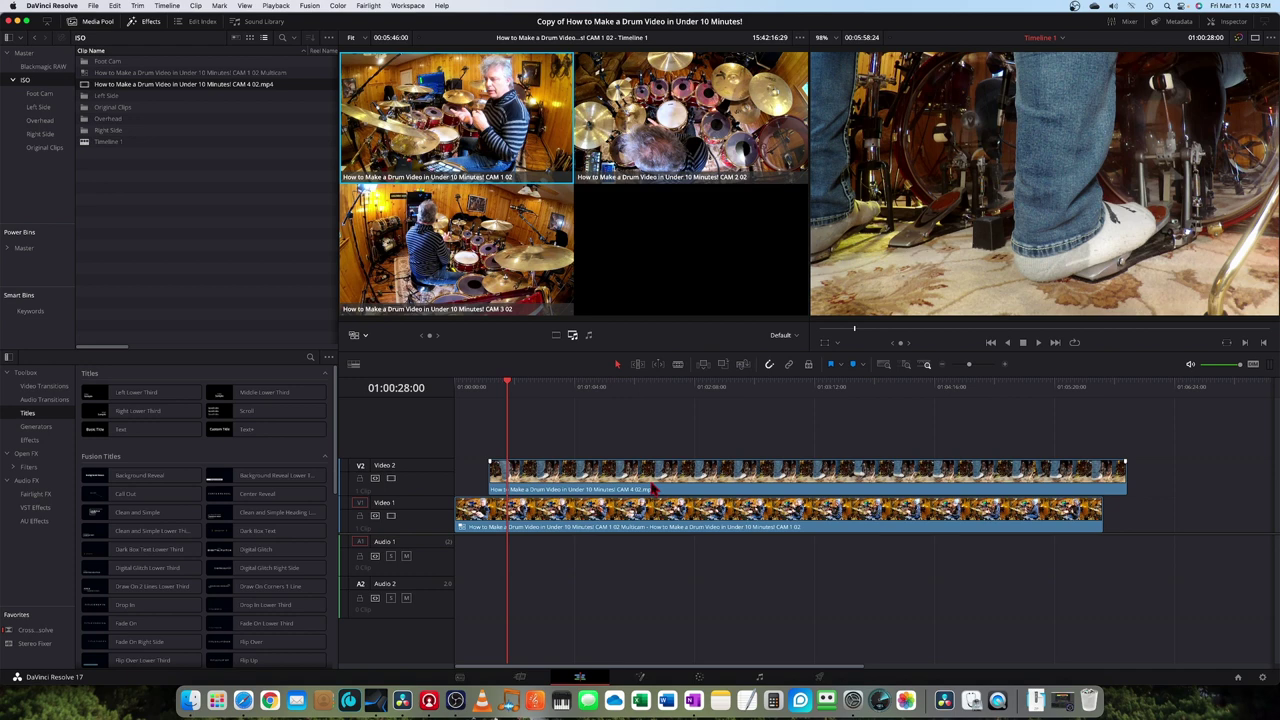
drag(653, 489, 587, 490)
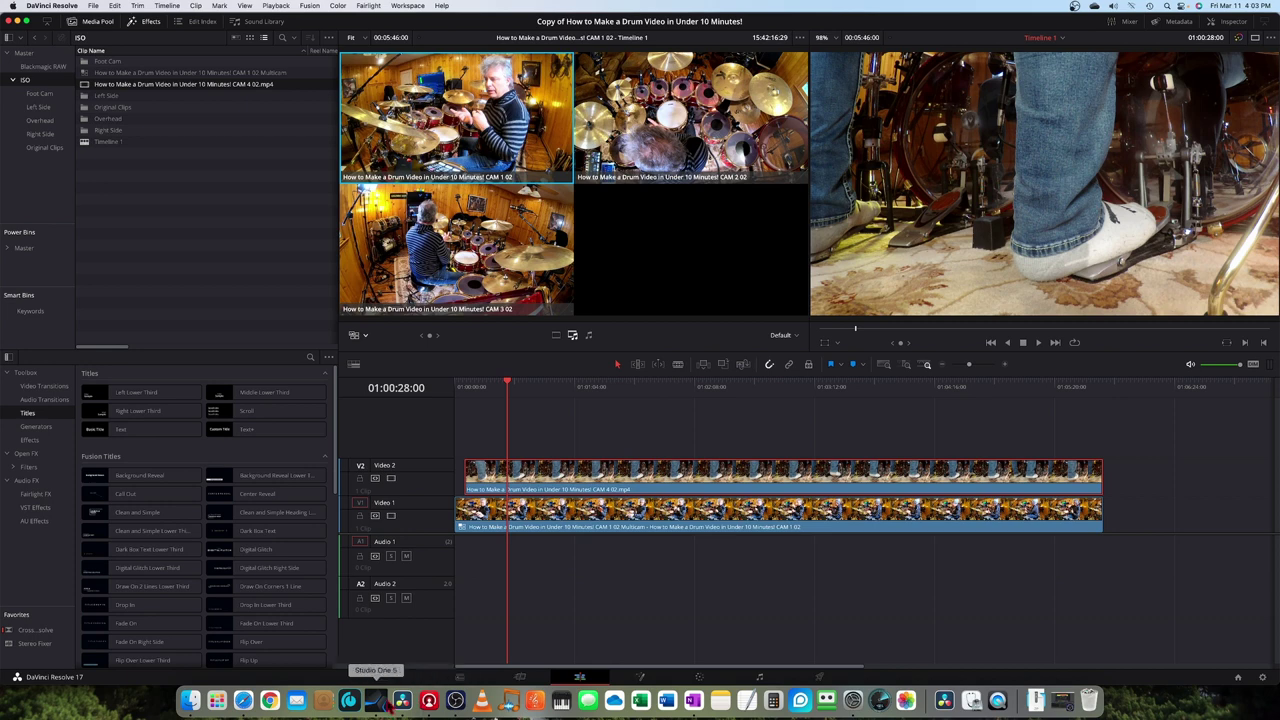
Step: Import "How to do a Drum Video in Under 10 Minutes(2).wav" from the Mixdown folder into the ISO bin and place it on Audio 1
right_click(189, 700)
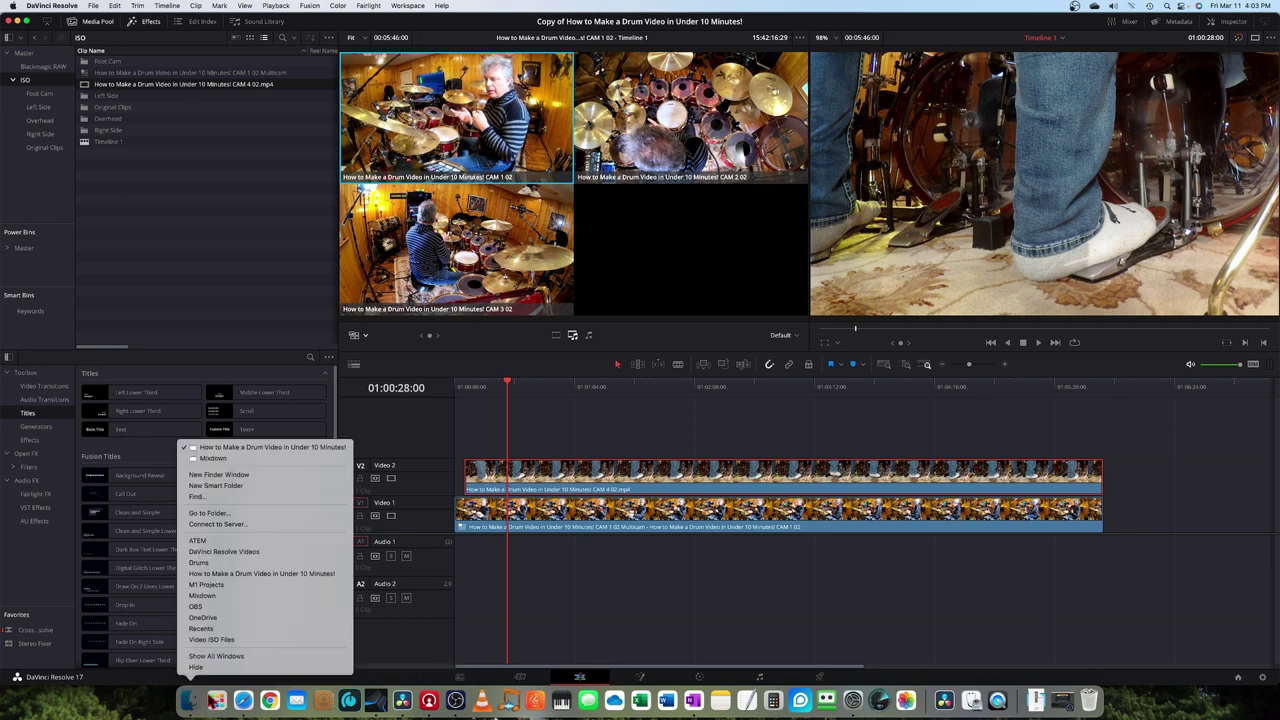
click(226, 459)
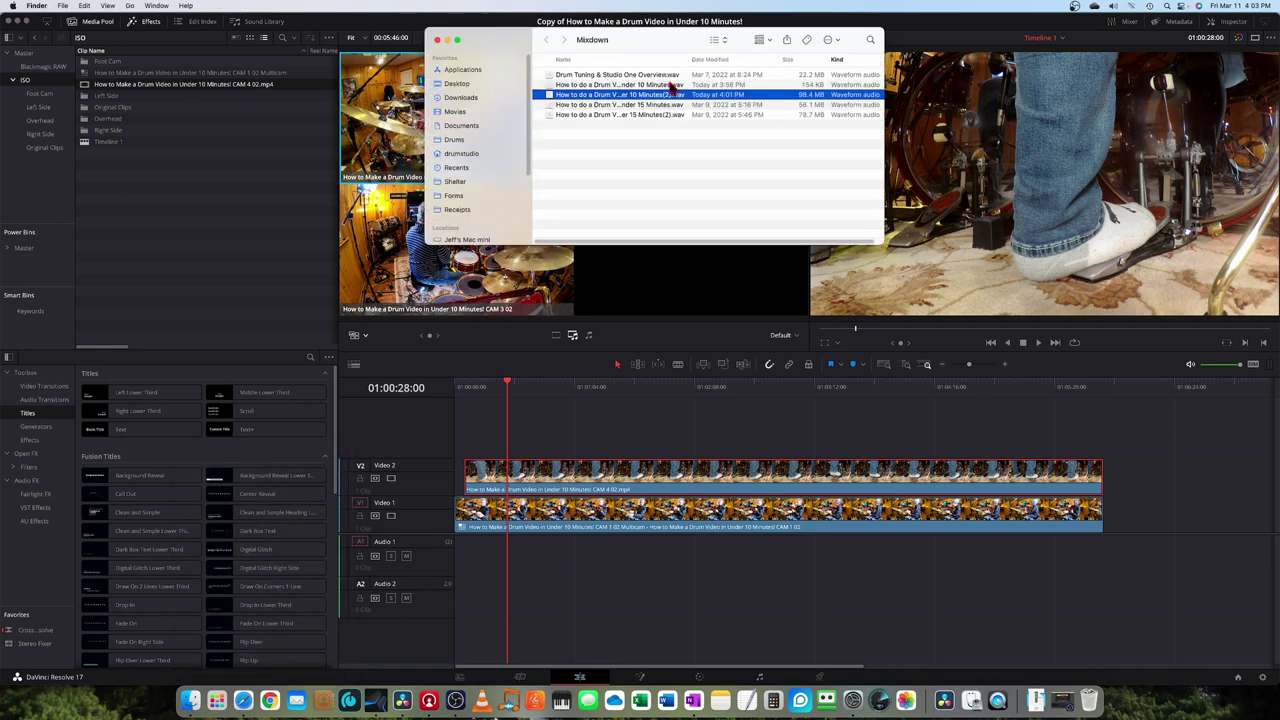
drag(675, 95, 147, 168)
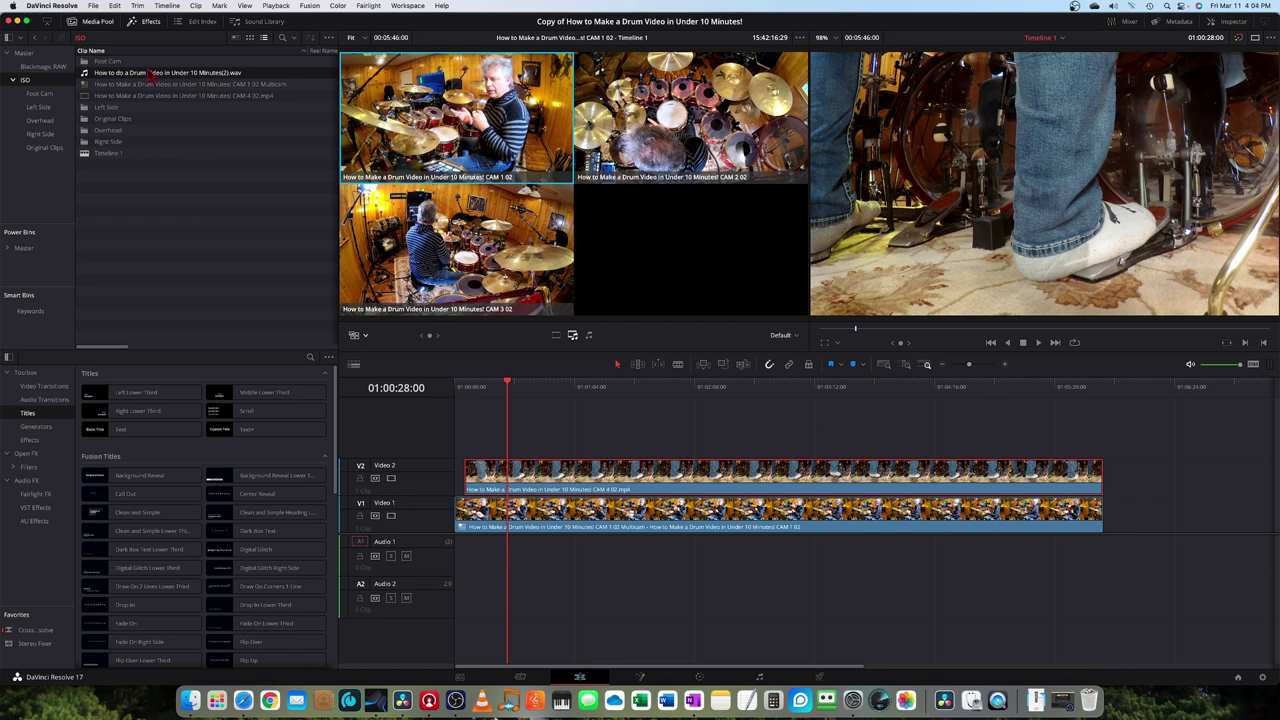
drag(148, 80, 474, 560)
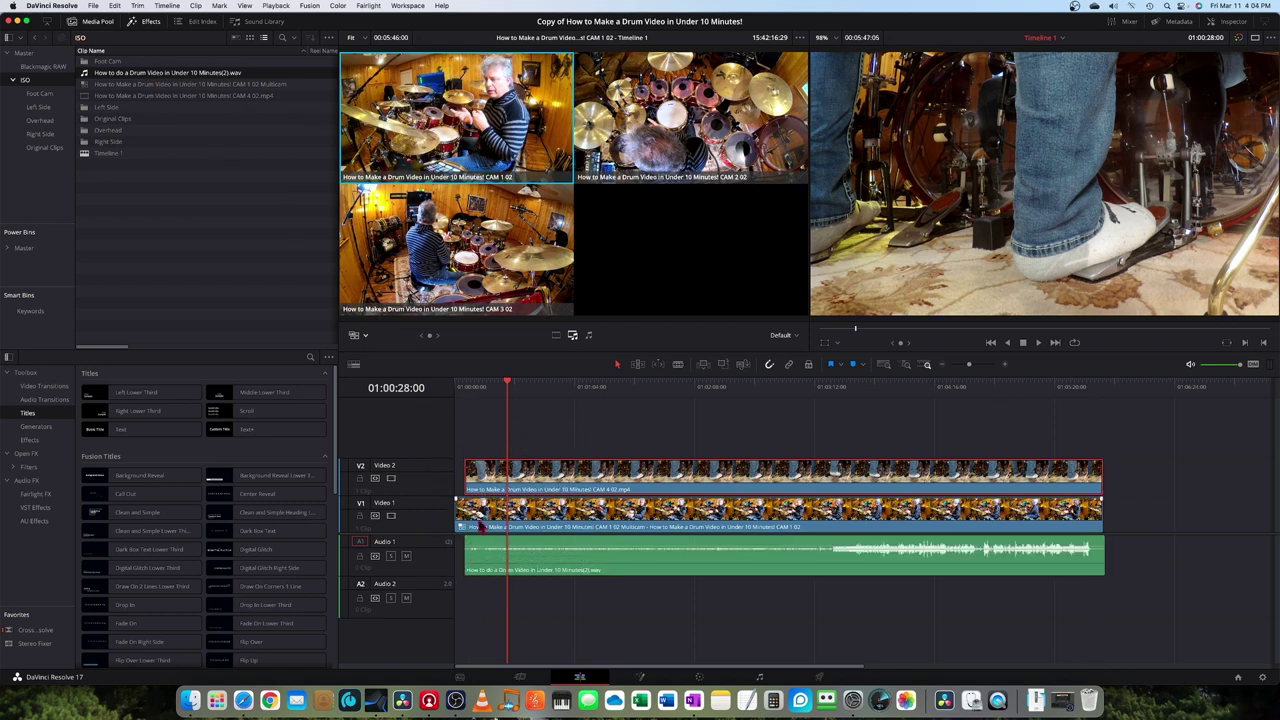
Step: Move the CAM 4 and WAV clips out of the way, and park the playhead on the first drum hit at 01:03:17:29
drag(482, 475, 862, 487)
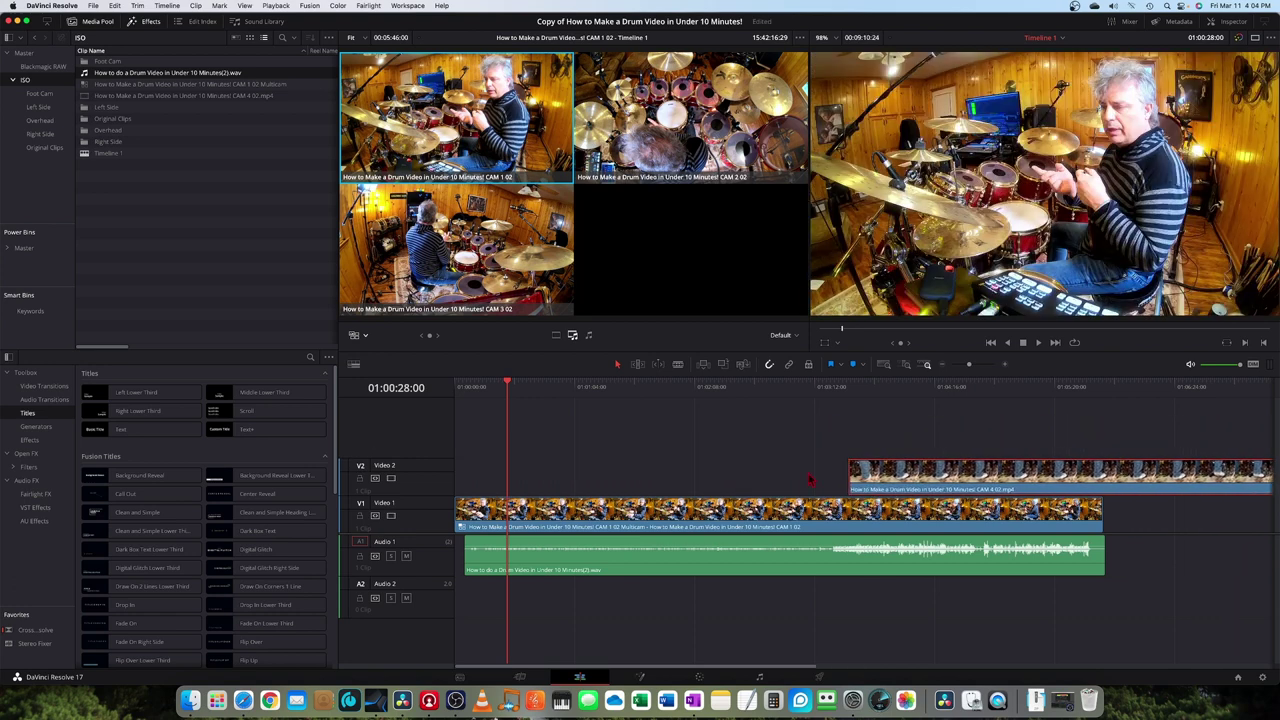
click(829, 393)
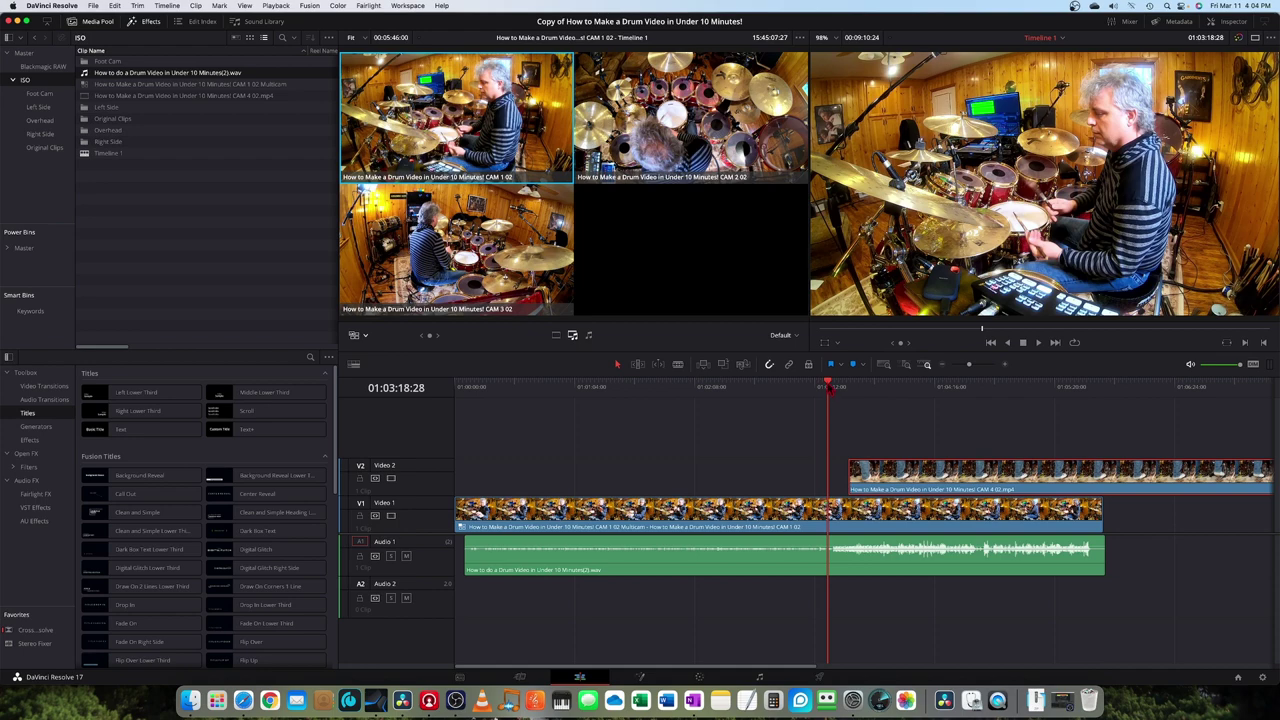
drag(828, 390, 823, 390)
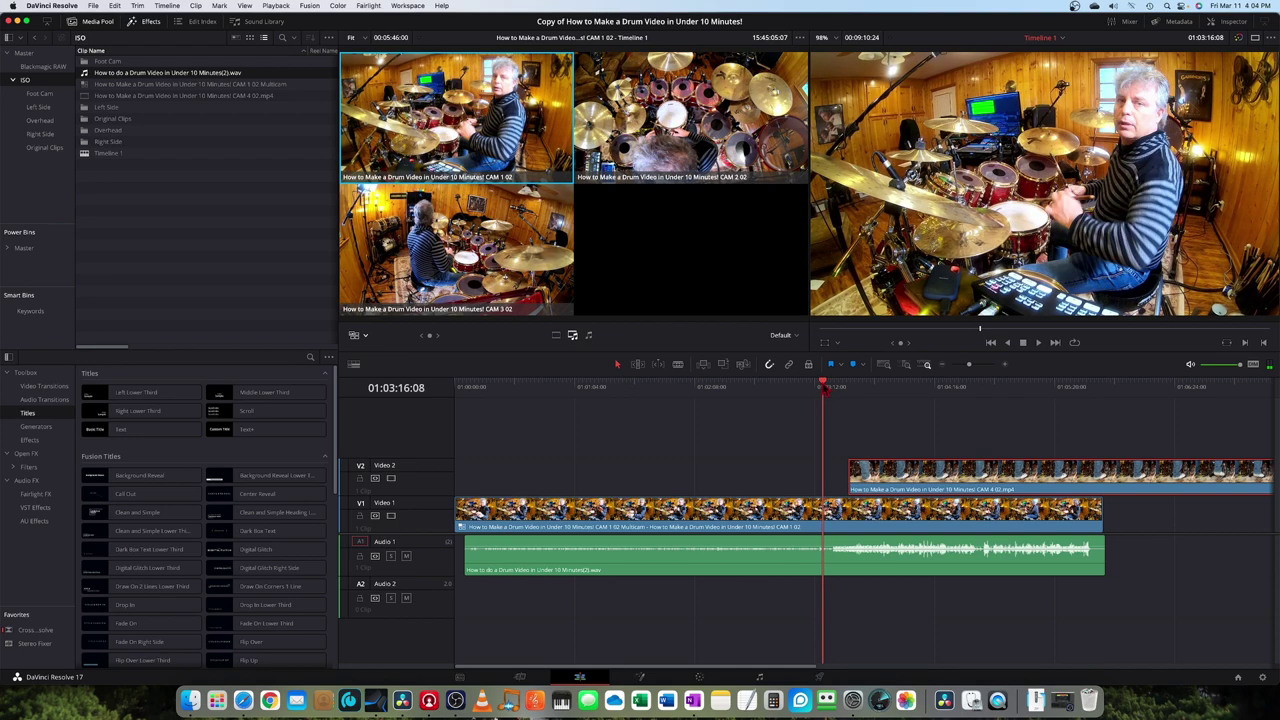
key(space)
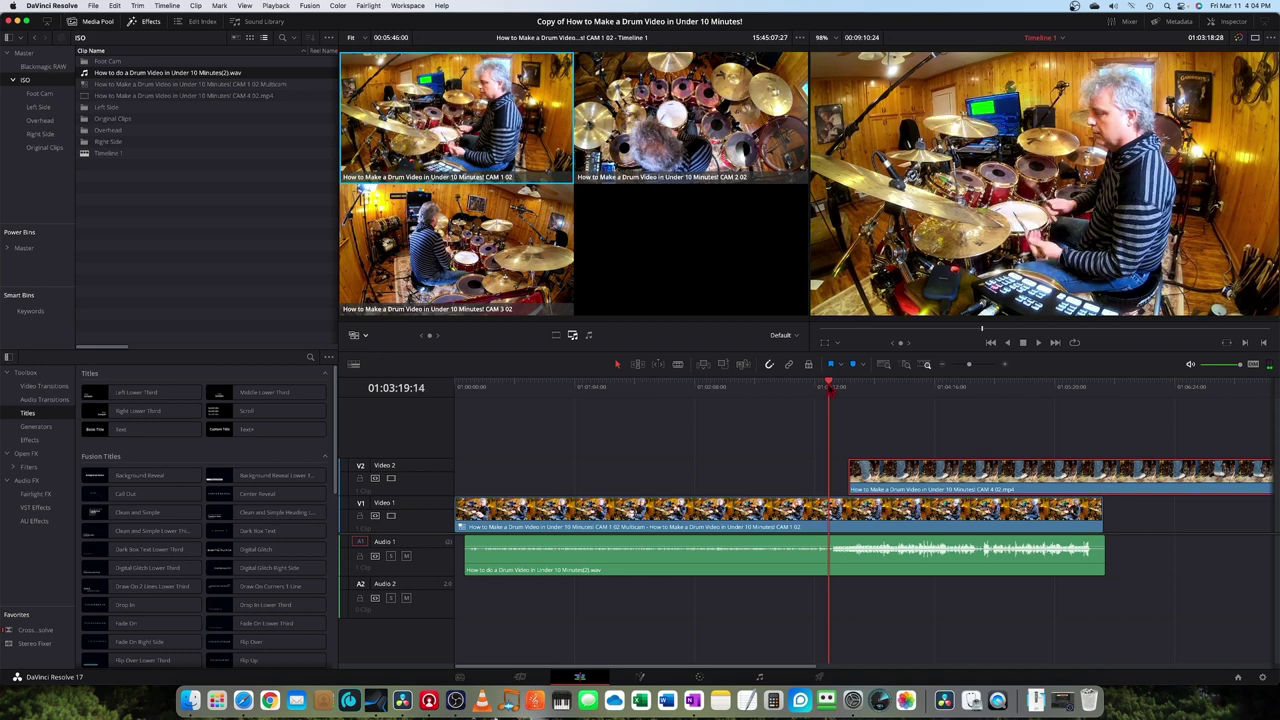
drag(500, 557, 1049, 563)
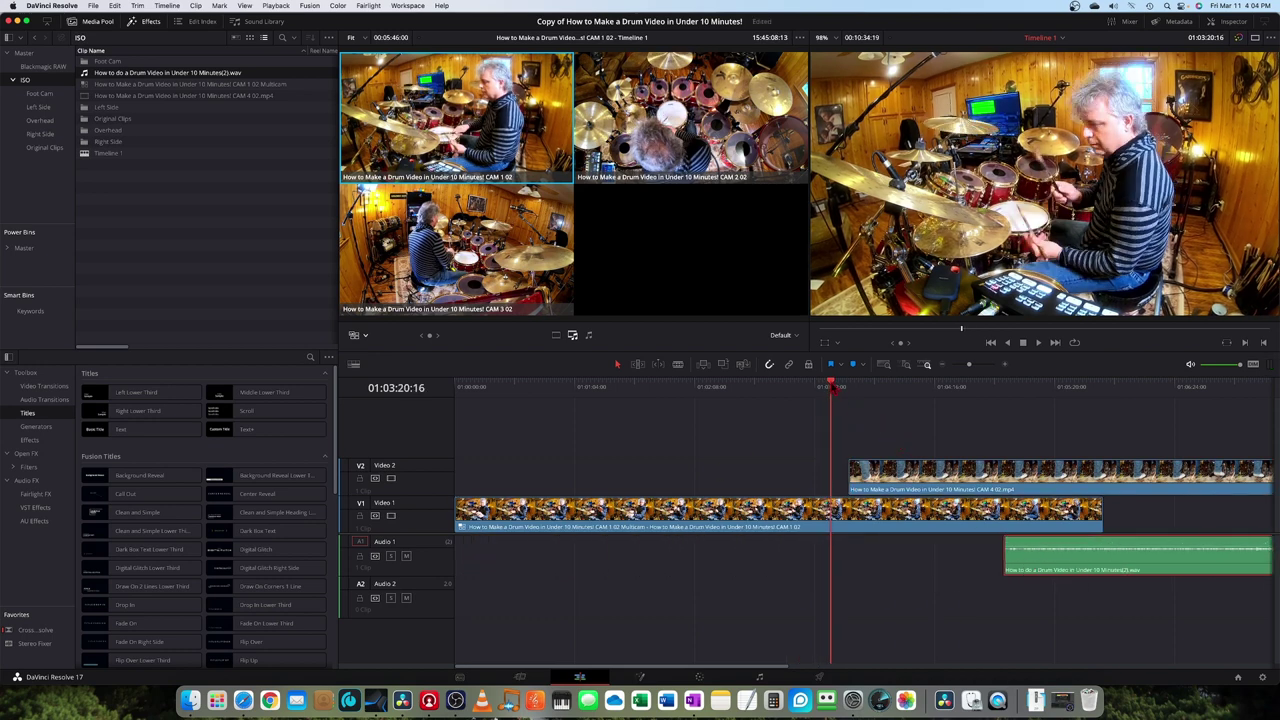
drag(832, 387, 826, 395)
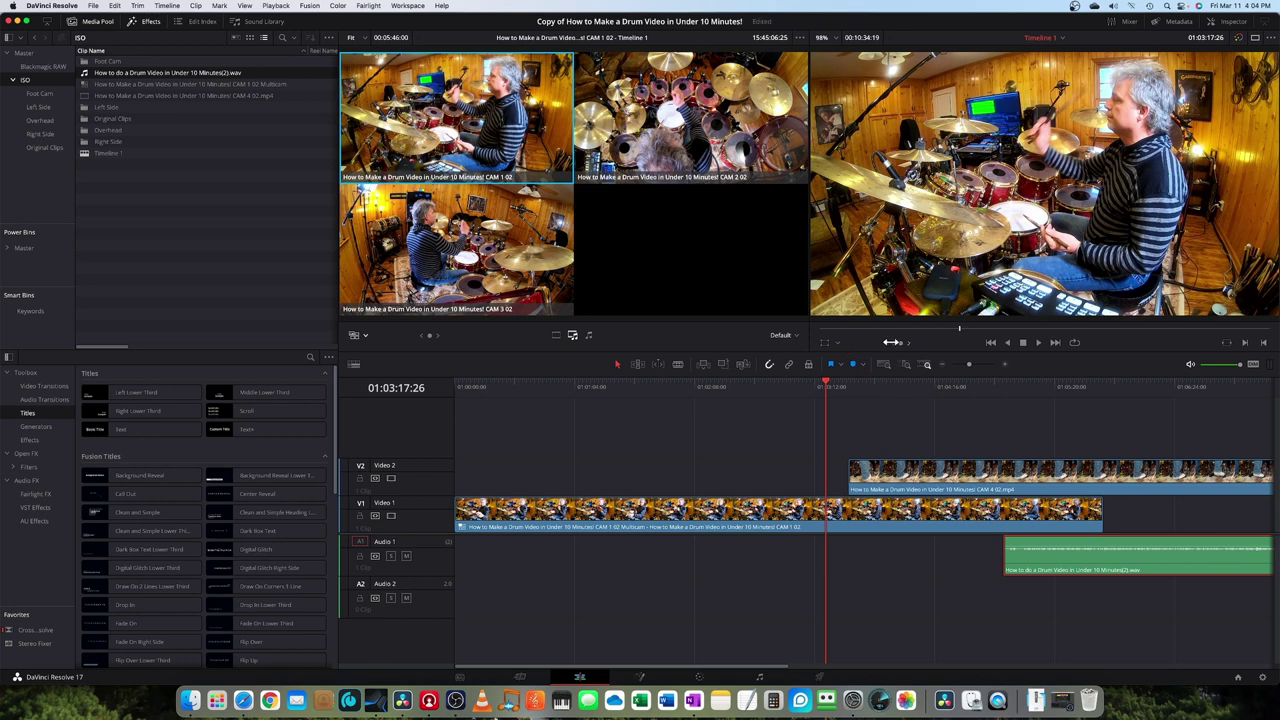
drag(892, 342, 891, 342)
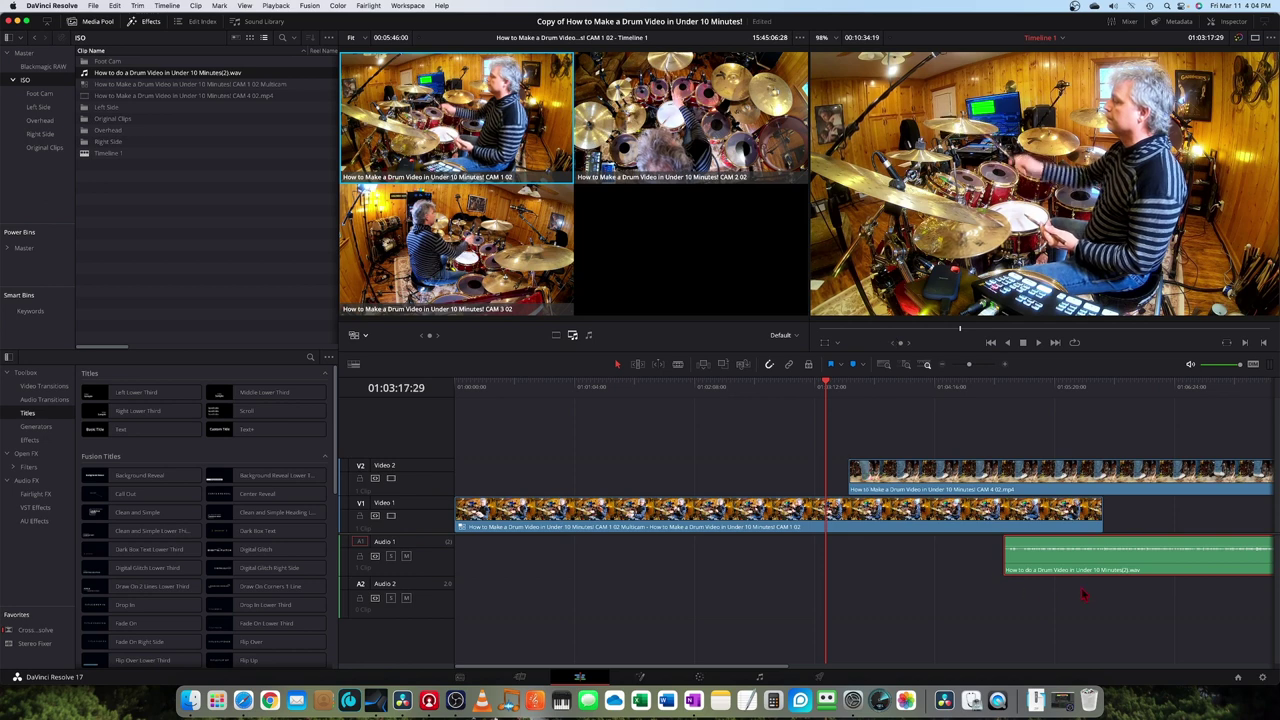
Step: Move the WAV clip back under the multicam clip and align the first drum hit in its waveform with the playhead
drag(1115, 570, 849, 566)
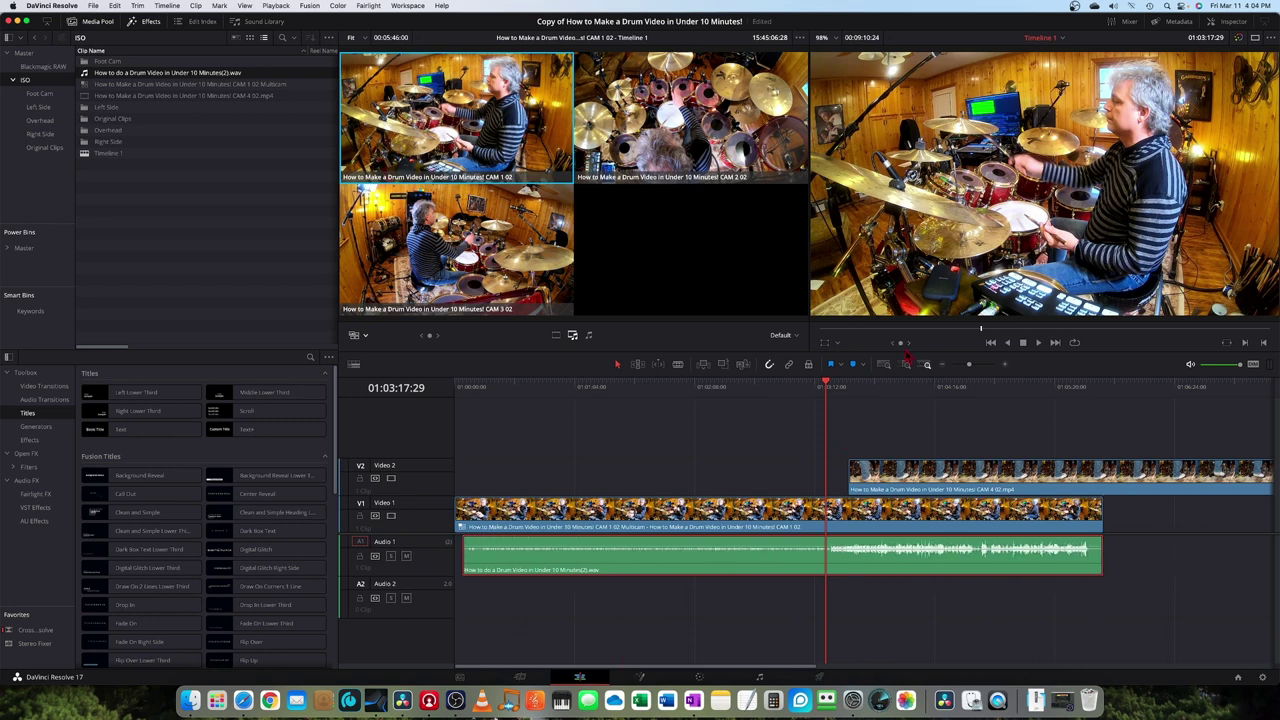
click(1006, 365)
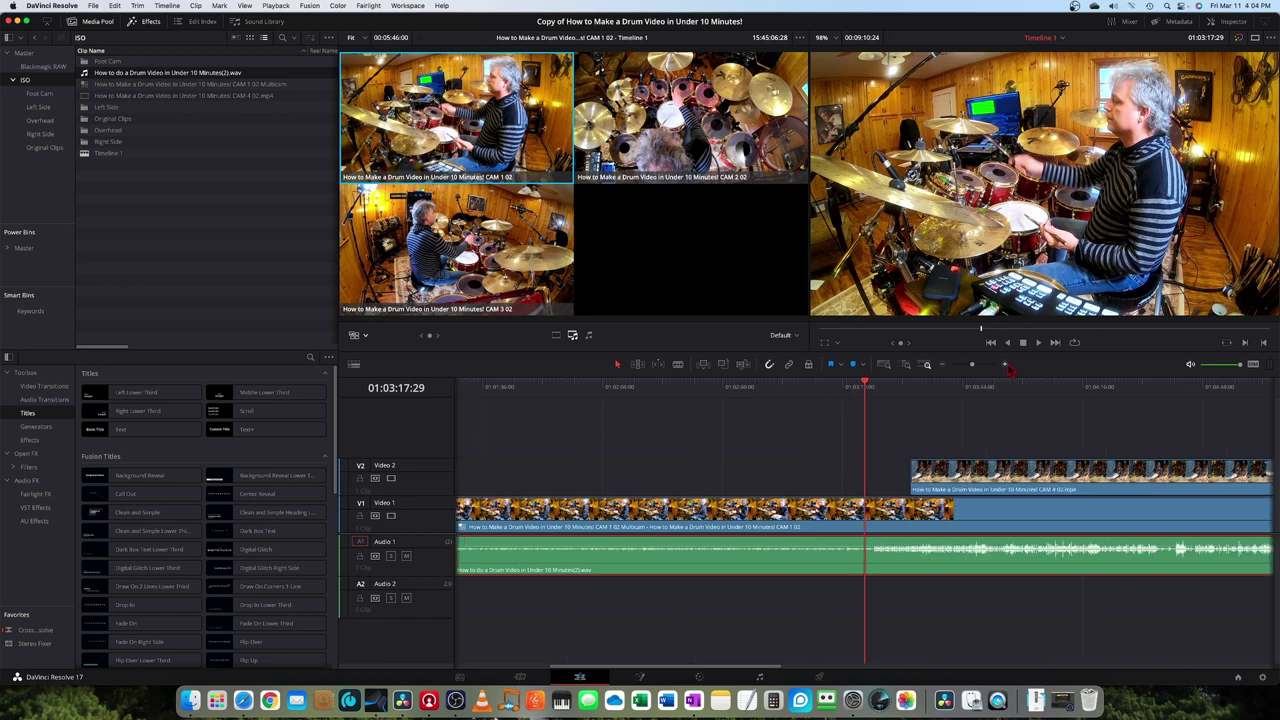
click(1006, 365)
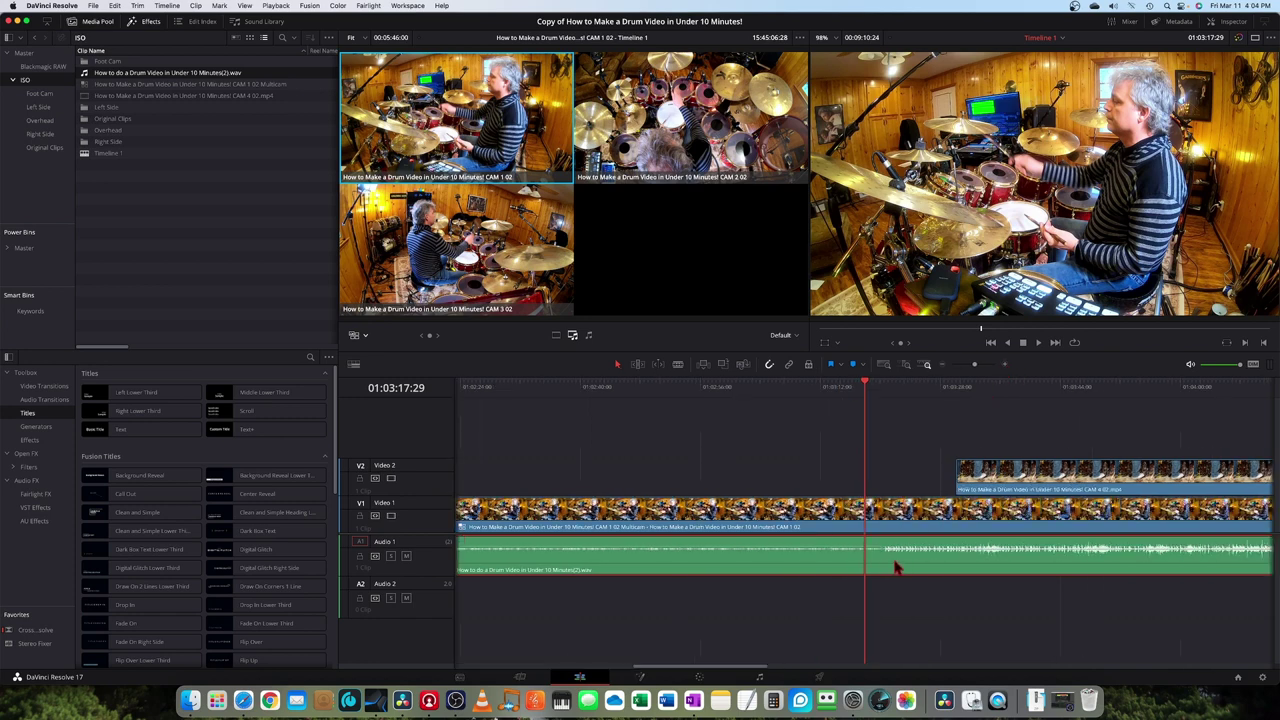
drag(895, 567, 878, 568)
click(1006, 366)
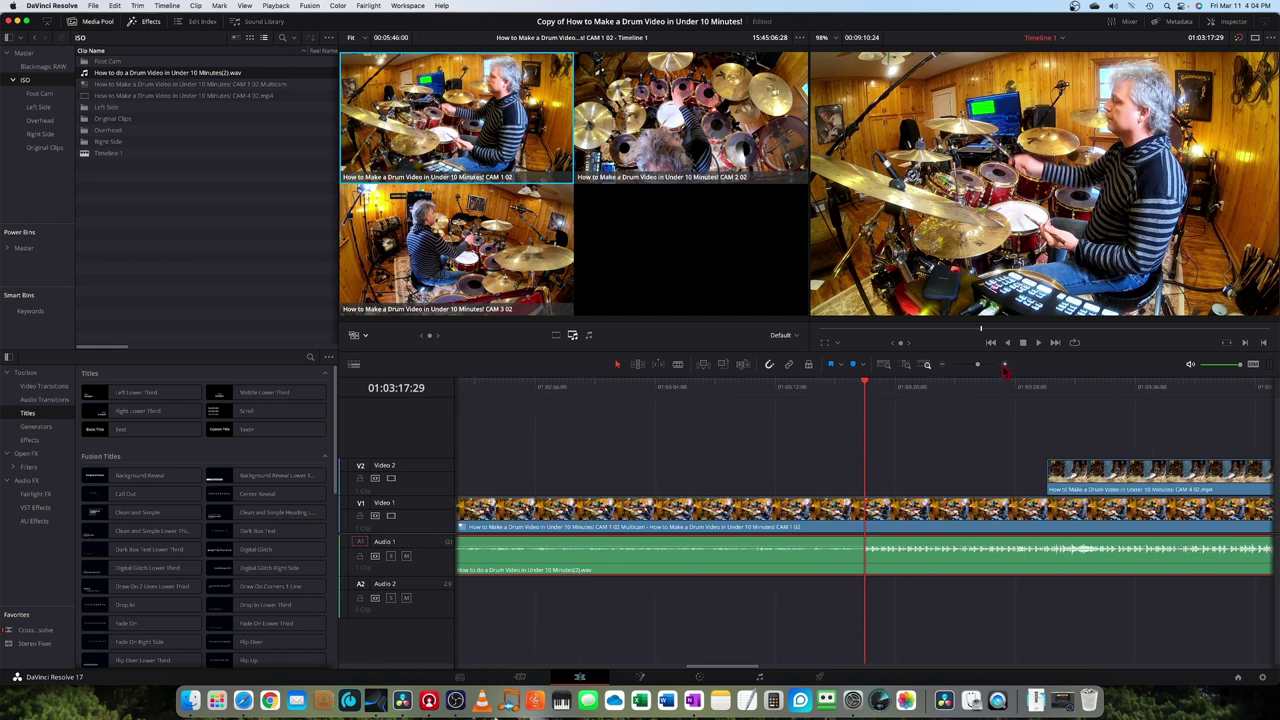
click(1006, 366)
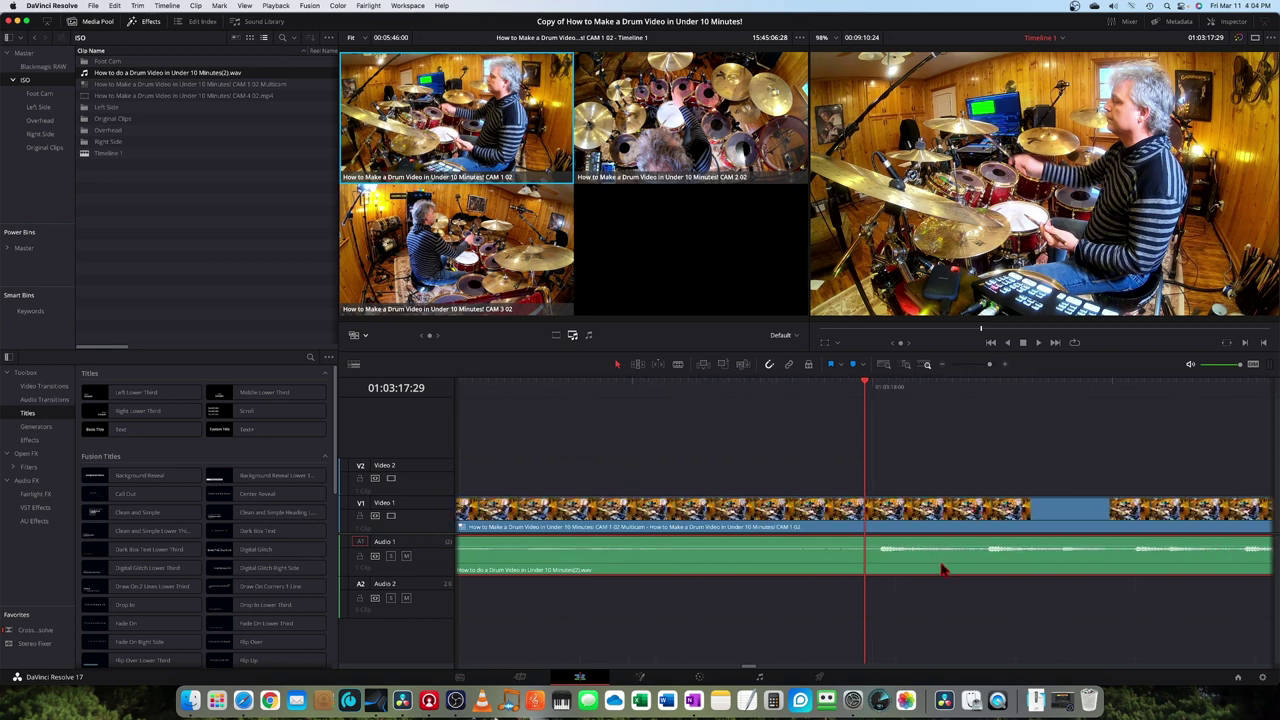
drag(943, 566, 931, 574)
click(1006, 366)
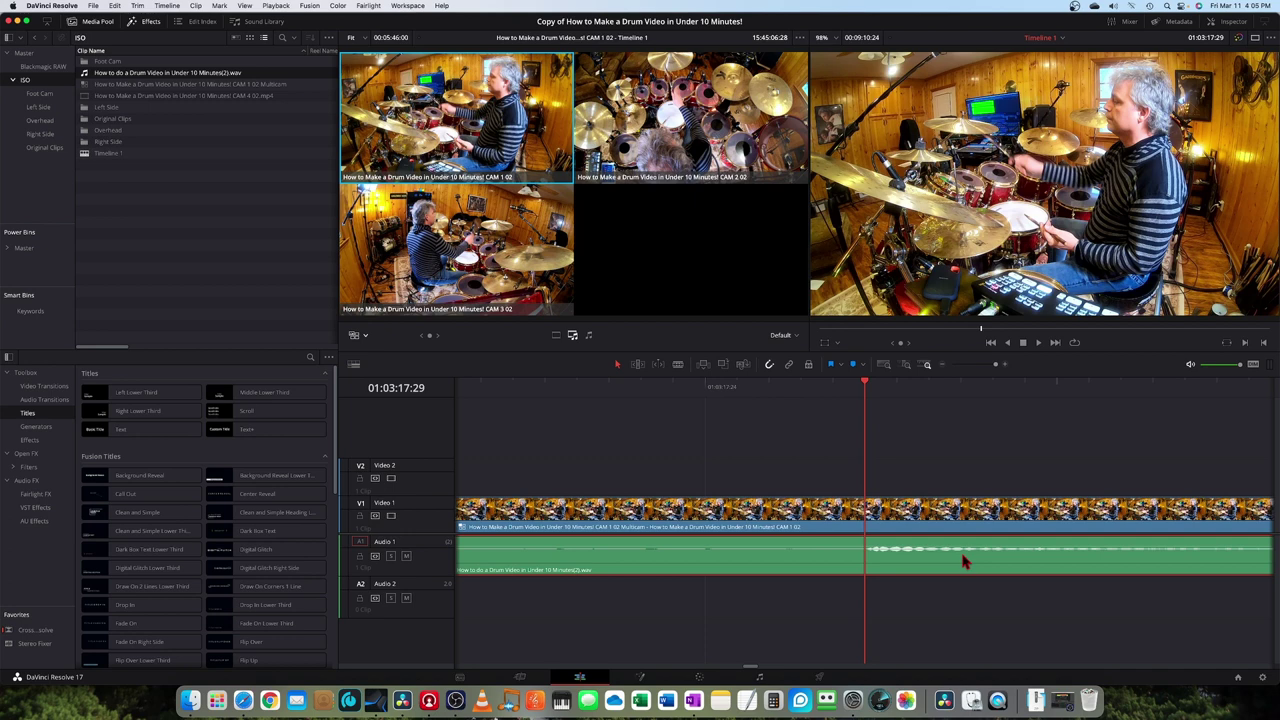
Step: Nudge the WAV clip on Audio 1 slightly earlier and play from the first drum hit to check the sync
drag(960, 562, 958, 562)
click(1038, 342)
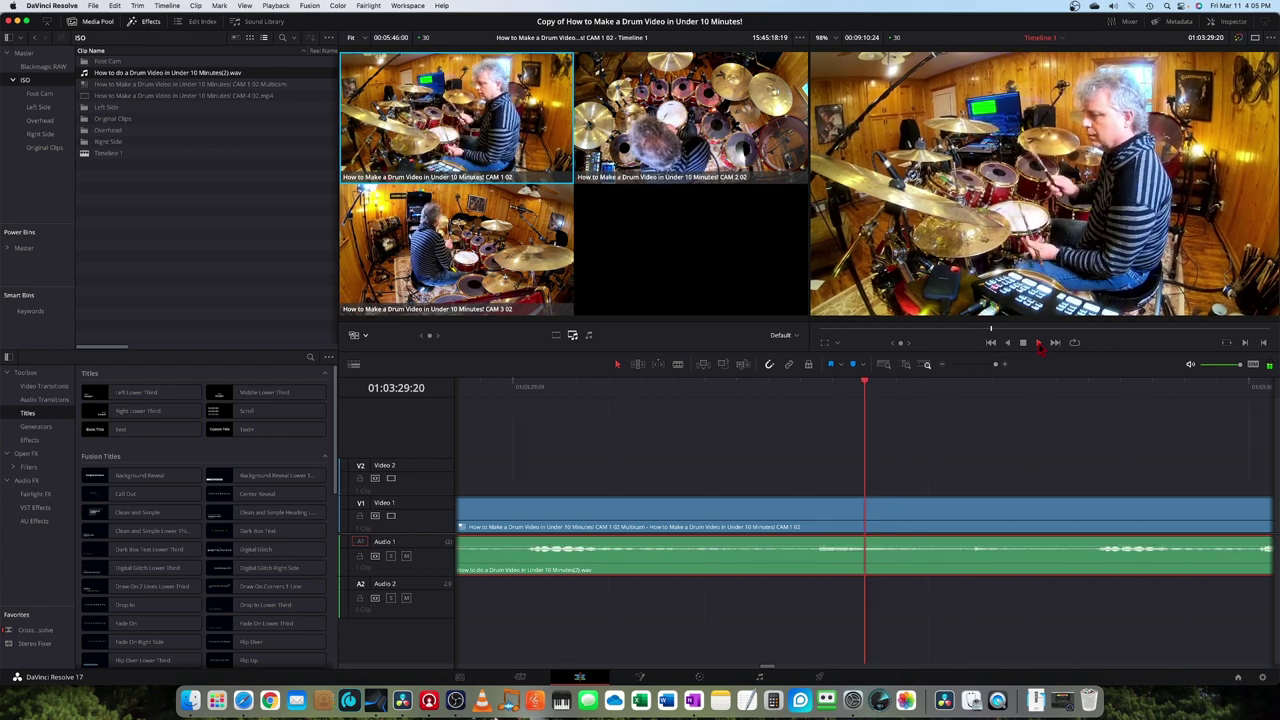
click(1039, 343)
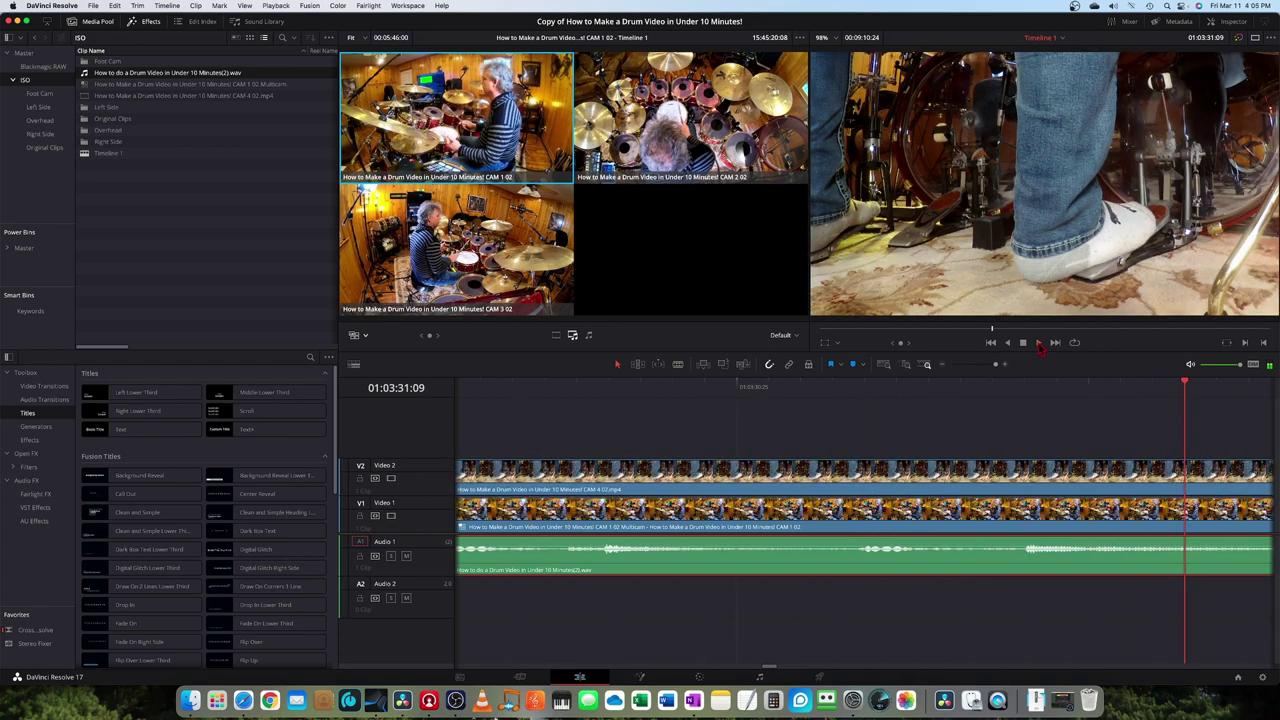
Step: Move the CAM 4 clip past the multicam clip's end, then nudge the WAV clip slightly later and check its sync by playing
click(965, 366)
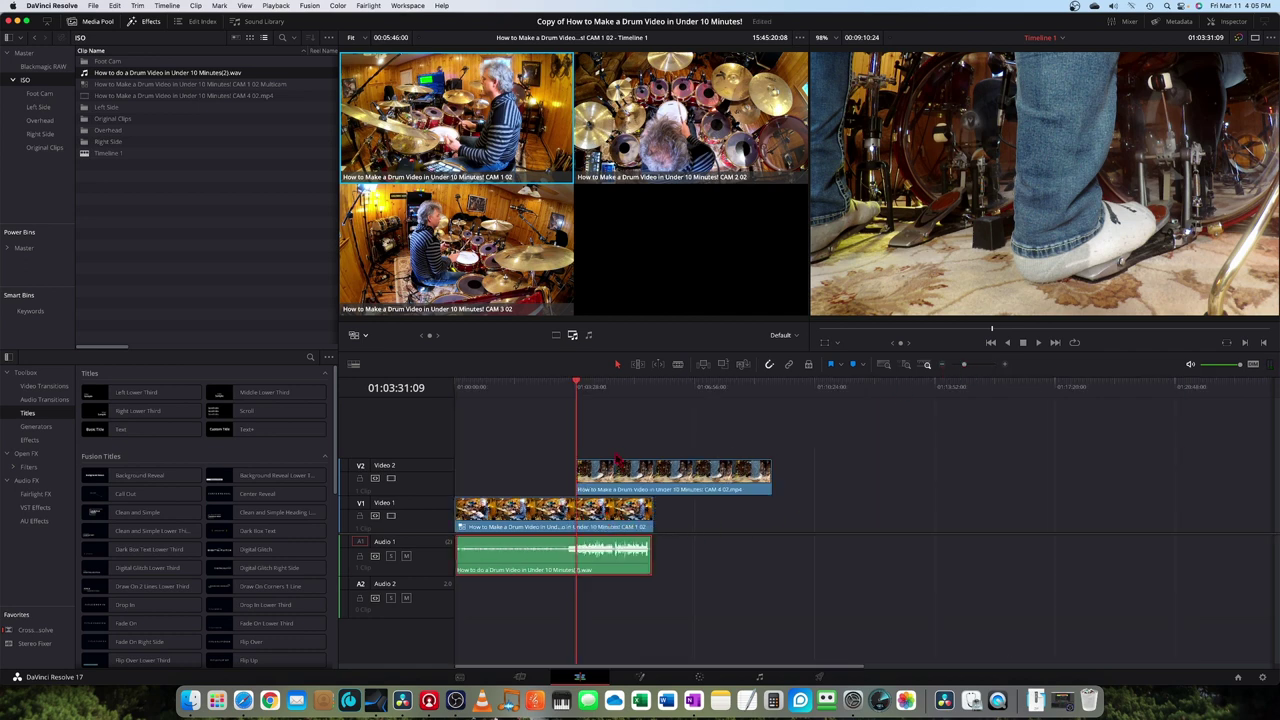
drag(616, 482, 692, 482)
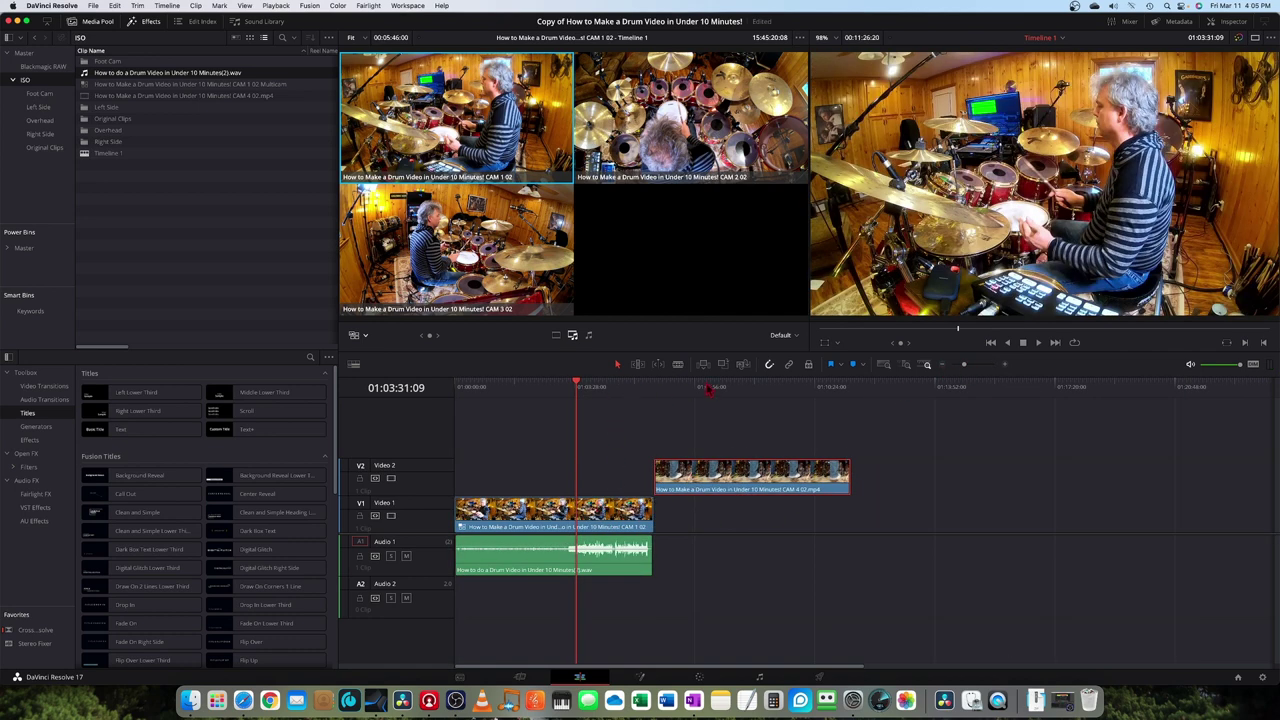
drag(965, 365, 995, 365)
click(907, 565)
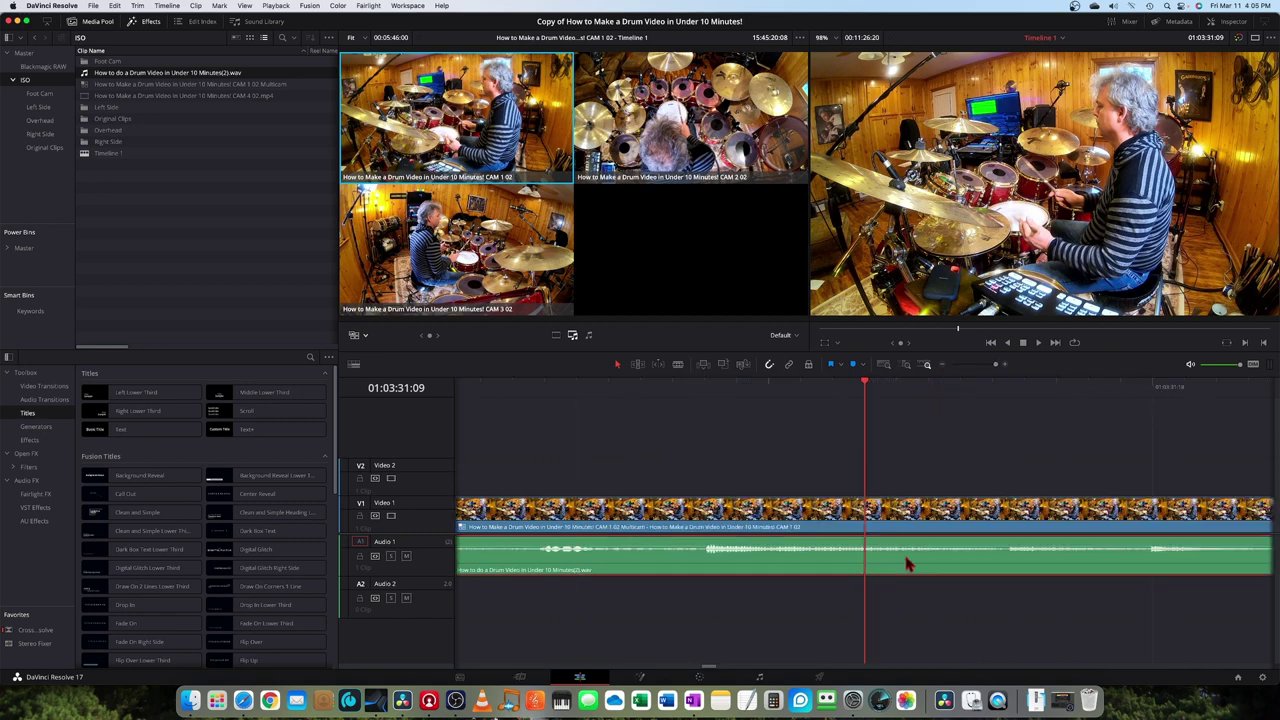
drag(906, 561, 922, 563)
click(1039, 344)
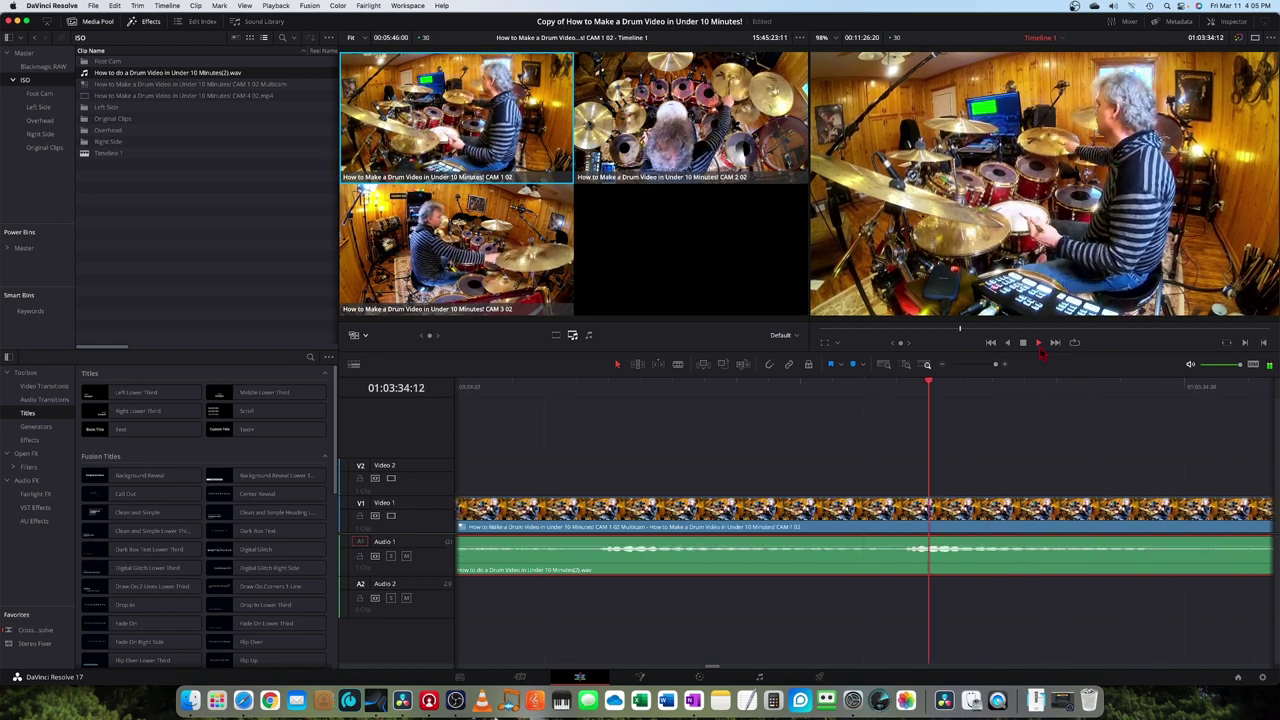
key(space)
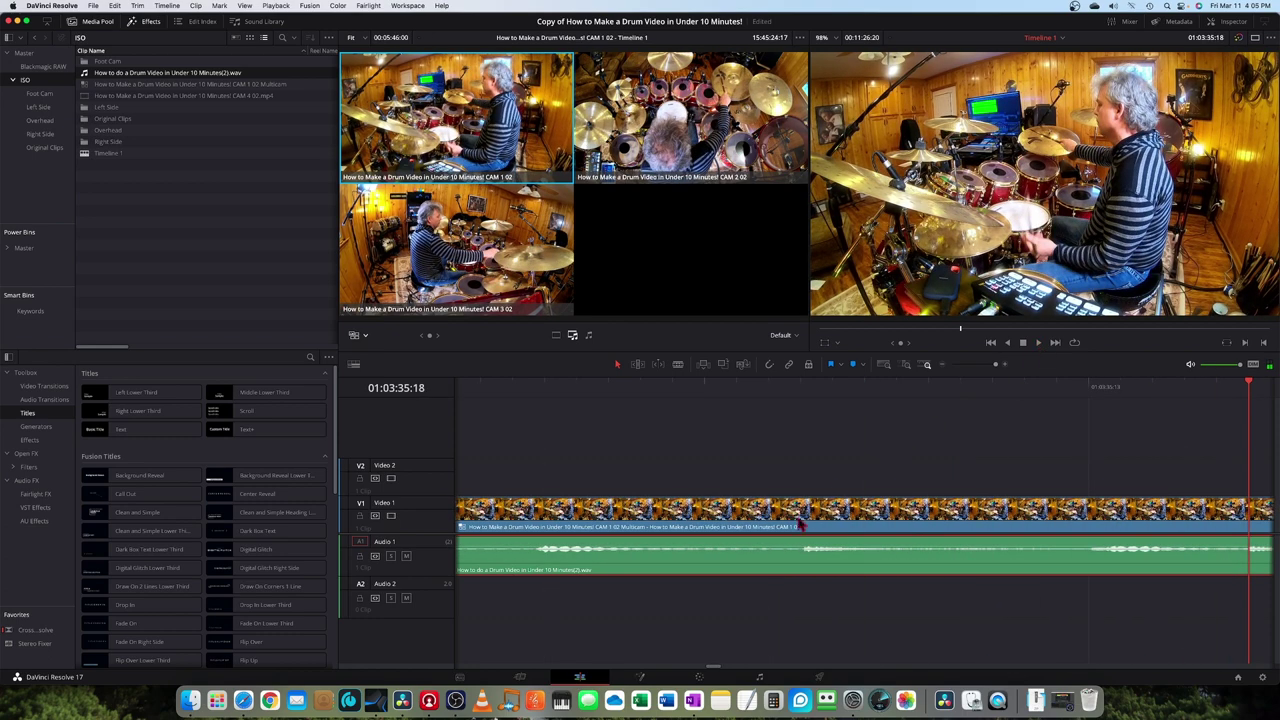
Step: Fine-tune the WAV clip's sync by nudging it a little later and then slightly earlier, playing the drum part after each shift
drag(776, 565, 786, 565)
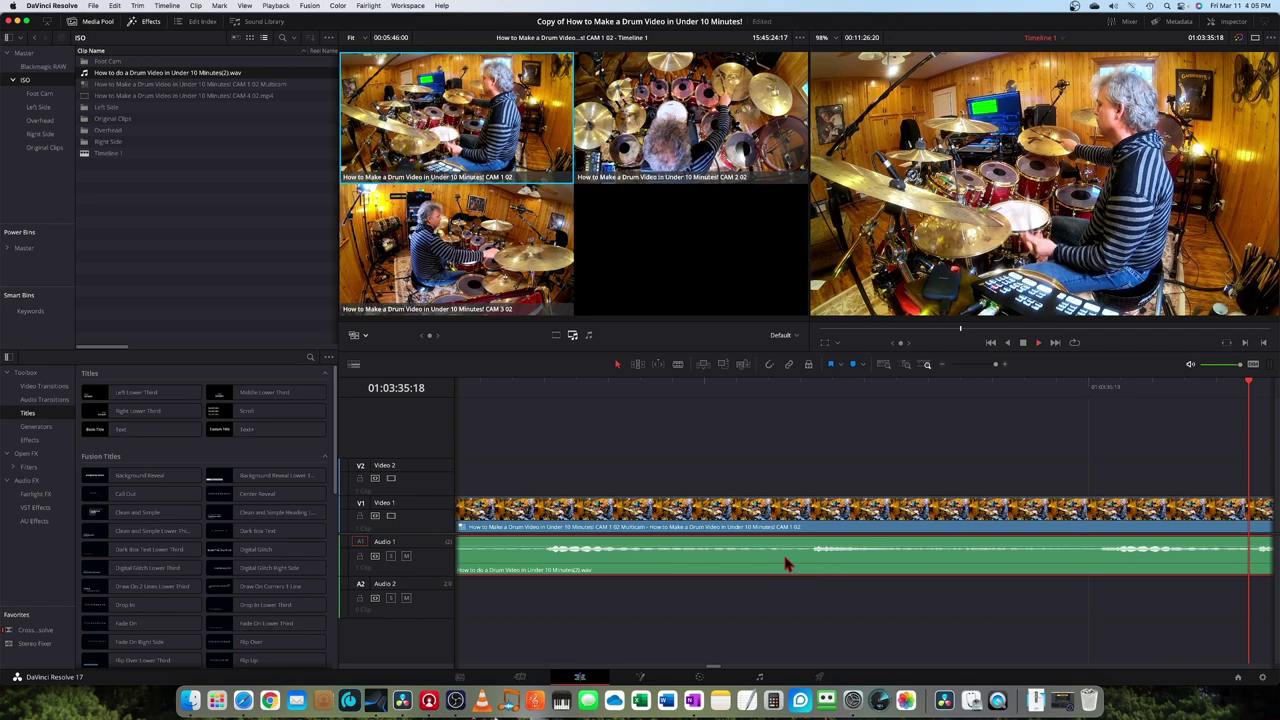
key(space)
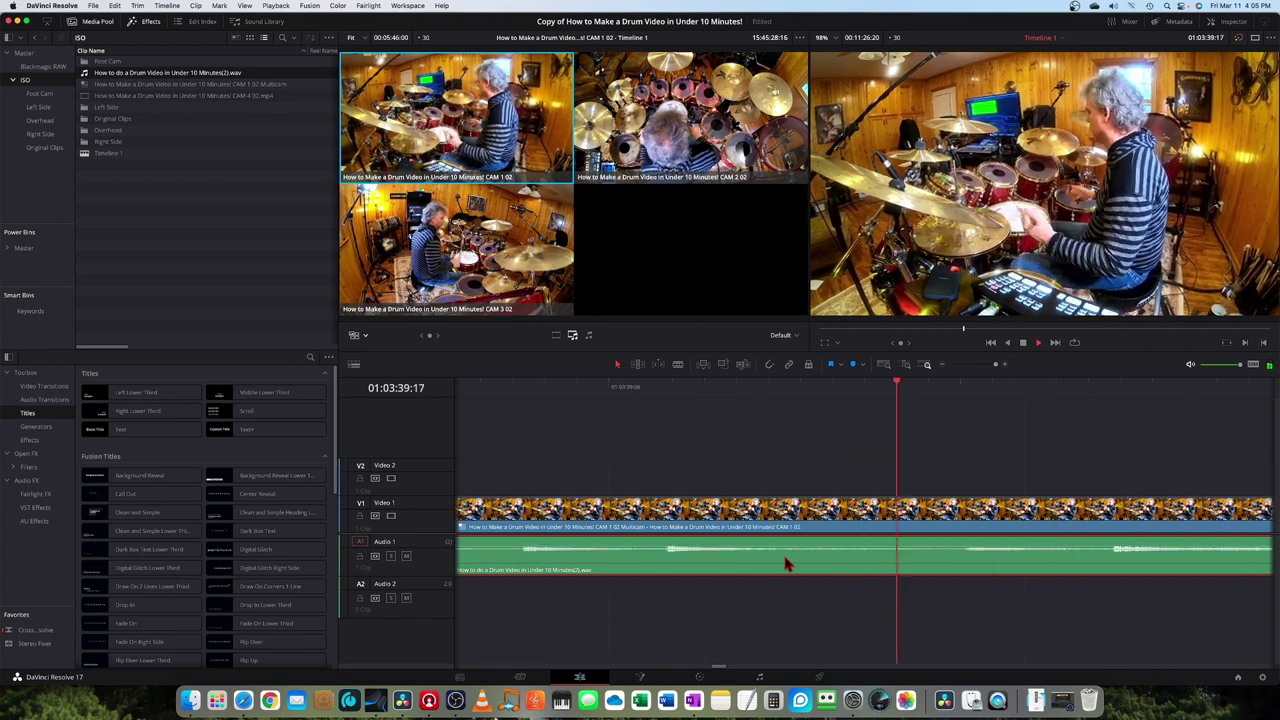
key(space)
drag(785, 565, 765, 564)
key(space)
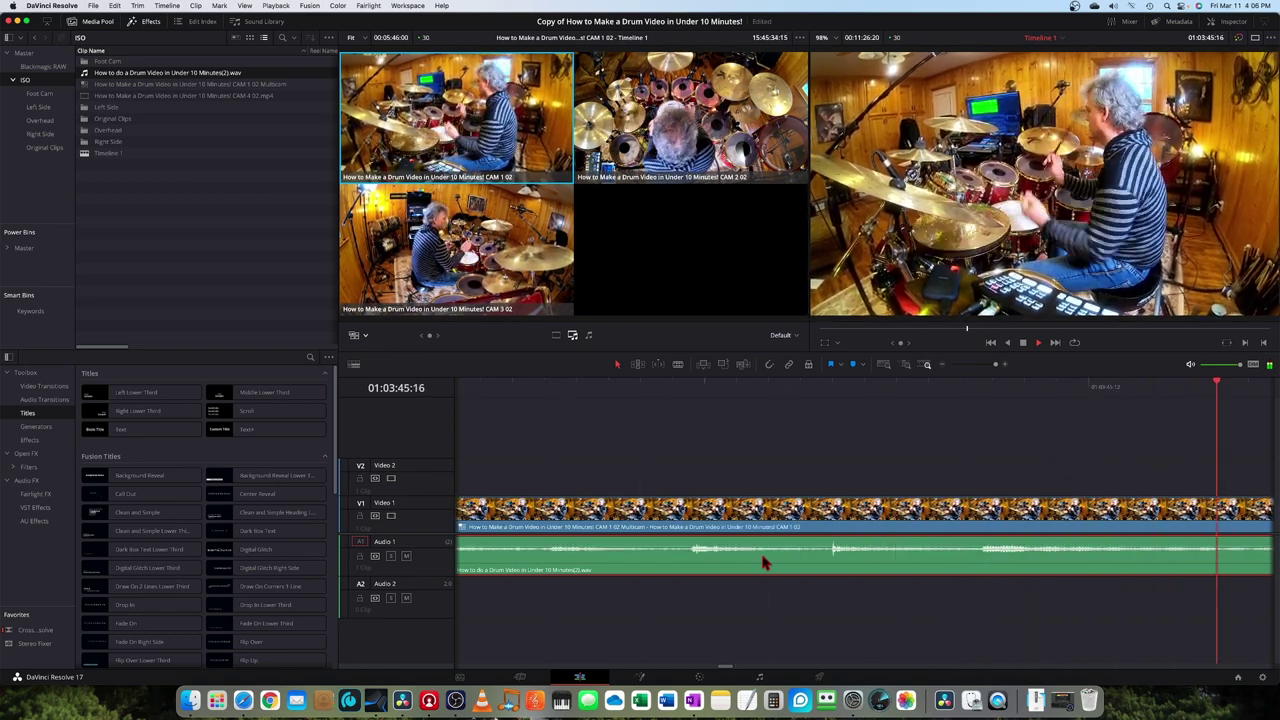
Step: Fit the whole timeline in view, raise the WAV clip's volume and play the drum part to hear it
click(884, 364)
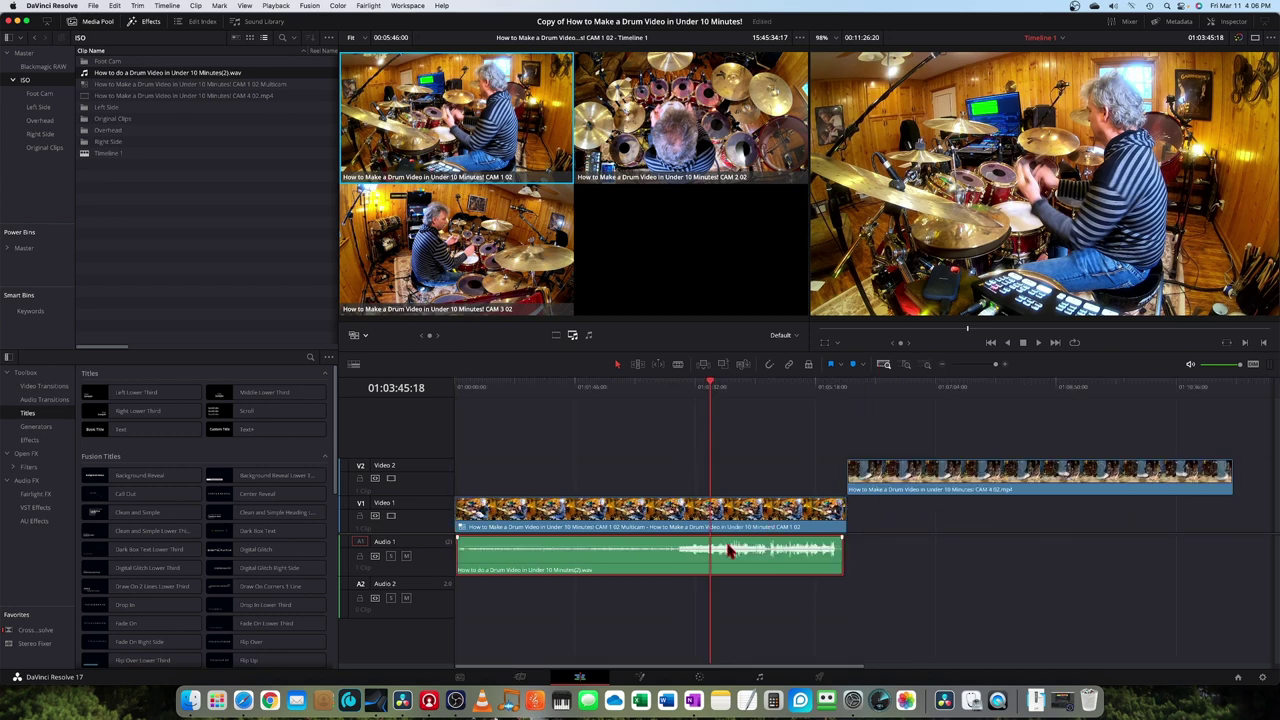
drag(728, 544, 728, 539)
key(space)
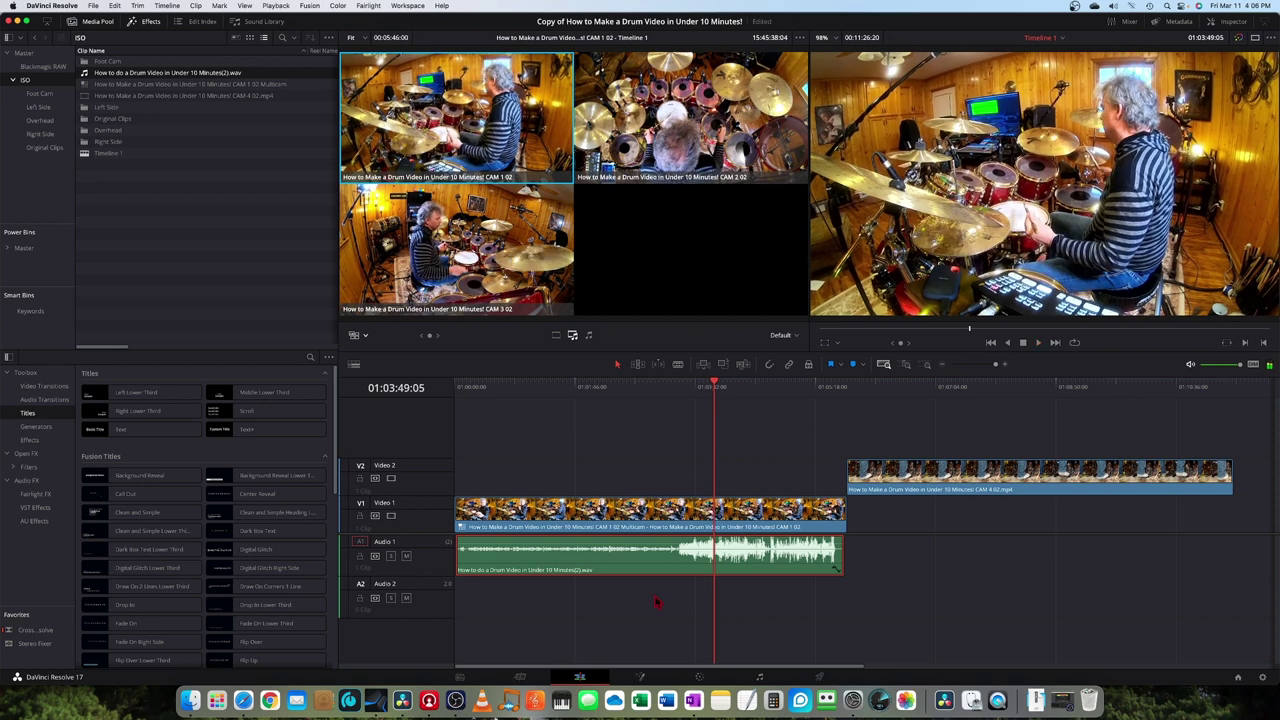
Step: Move the CAM 4 clip back above the multicam clip on Video 2 and, with snapping on, align their ends
drag(895, 490, 507, 491)
key(shift+z)
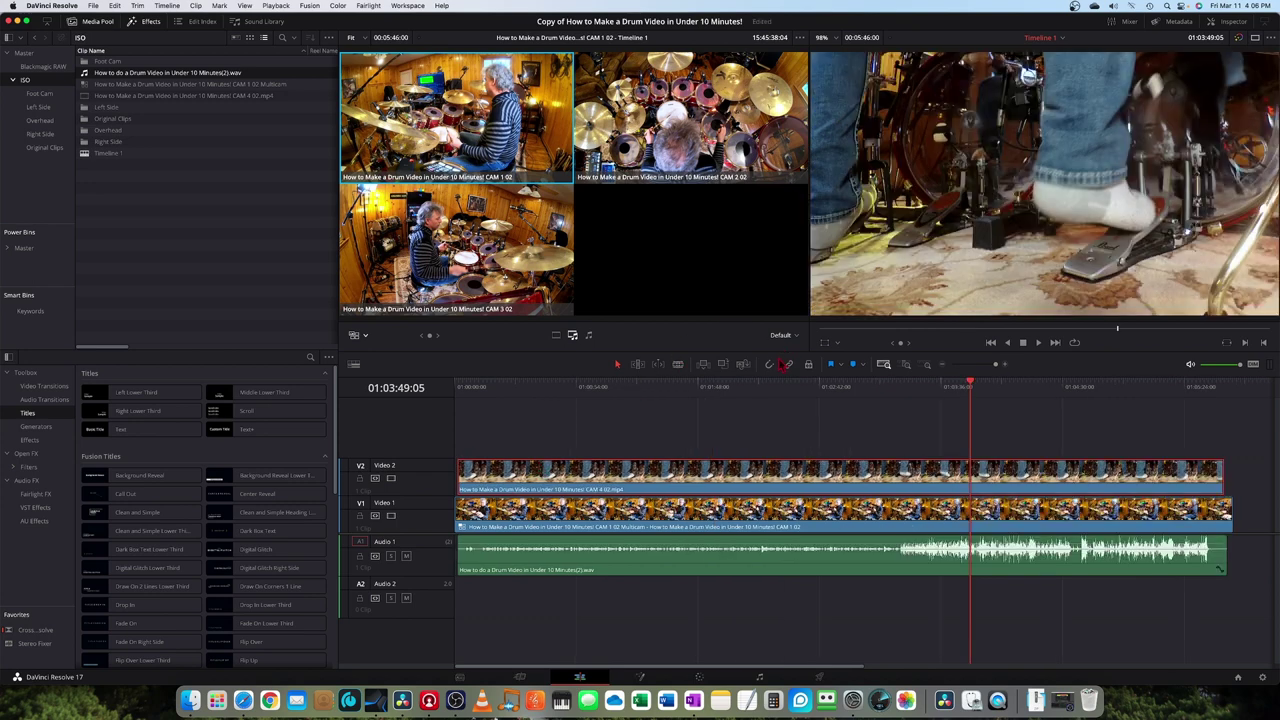
click(769, 364)
drag(1010, 492, 1019, 492)
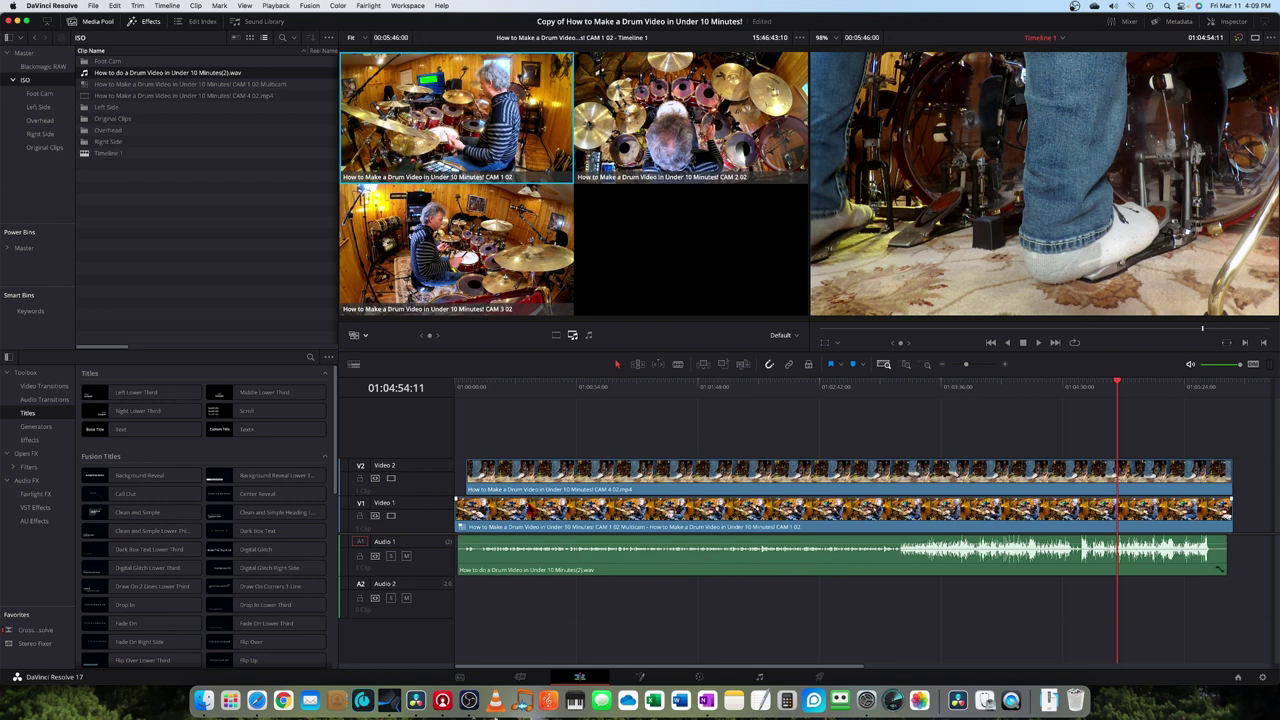
Step: Trim the CAM 4 clip's start to where the drumming begins and shrink its picture into a small inset in the frame's lower-right corner
drag(463, 471, 897, 484)
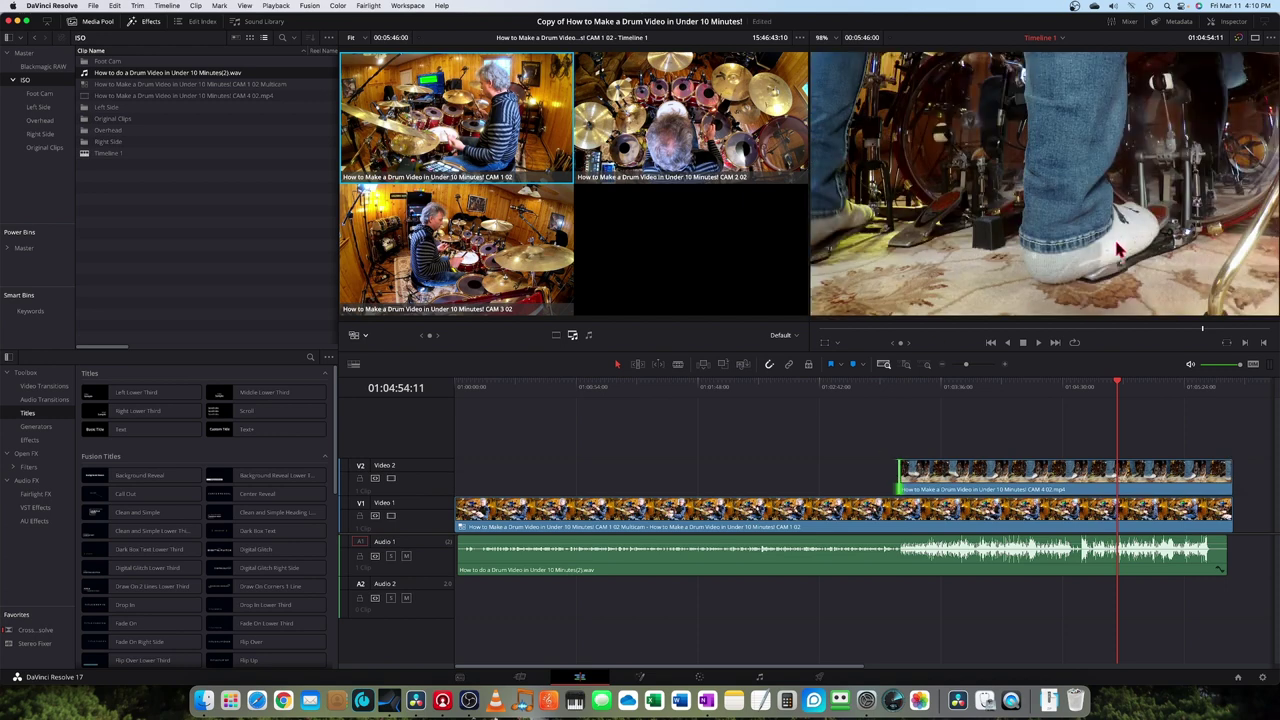
double_click(986, 477)
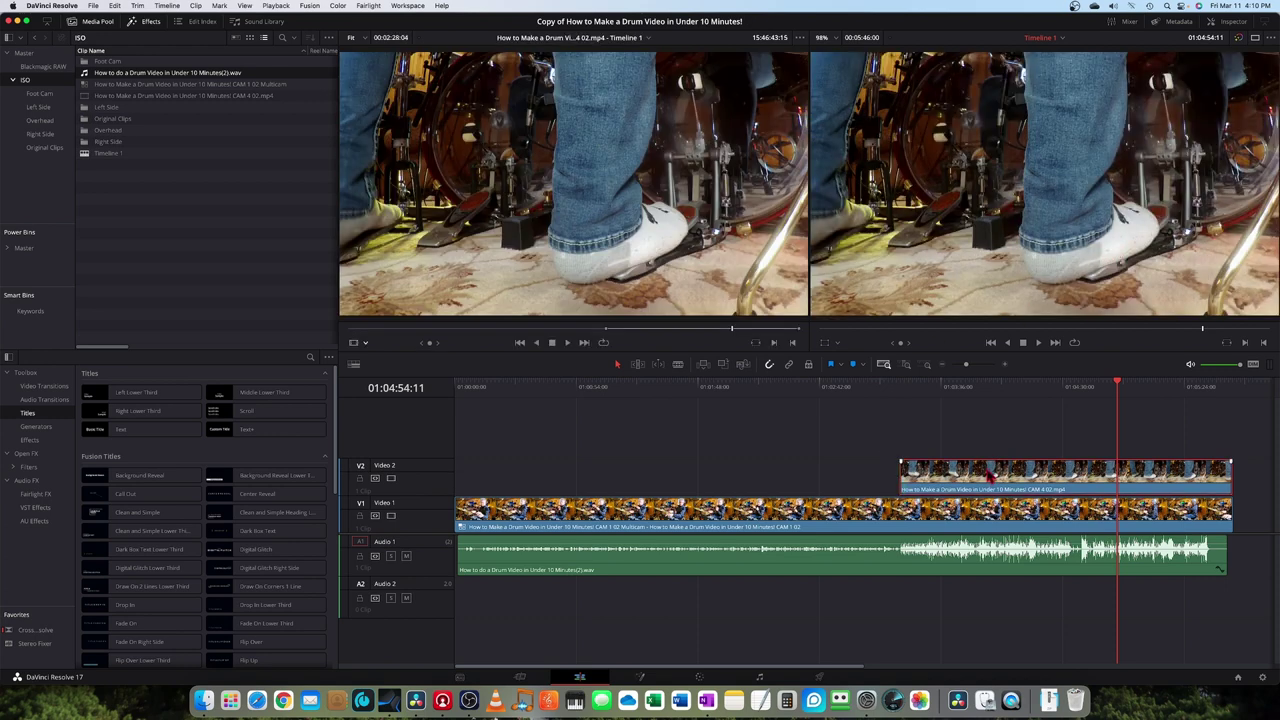
click(826, 345)
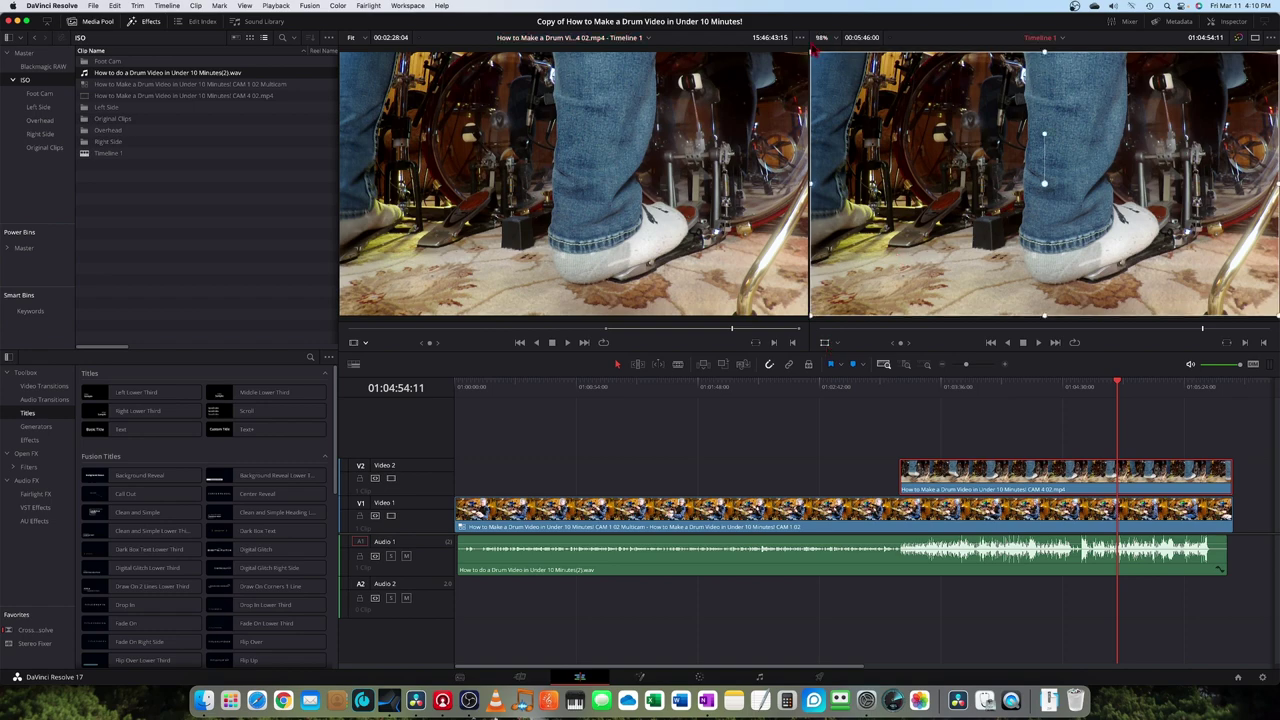
drag(815, 55, 1200, 285)
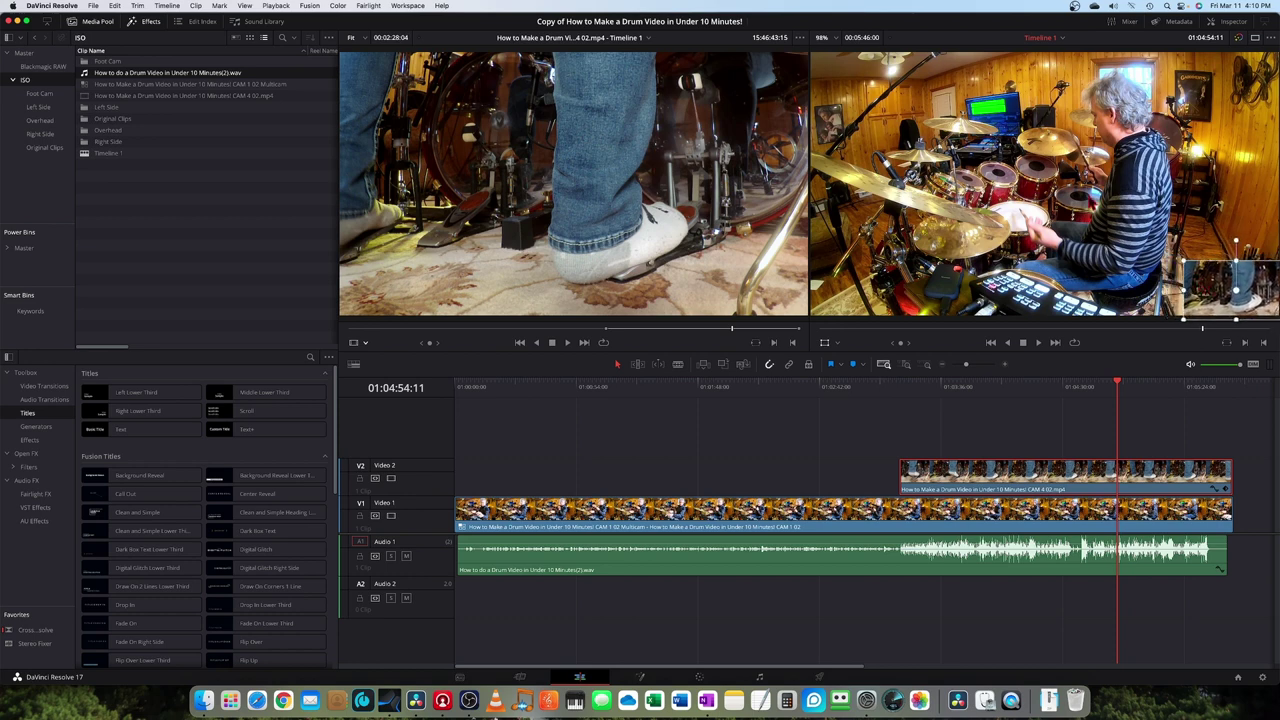
Step: Play the drum part with the foot-camera inset, and play a passage of the talking part before the CAM 4 clip
key(space)
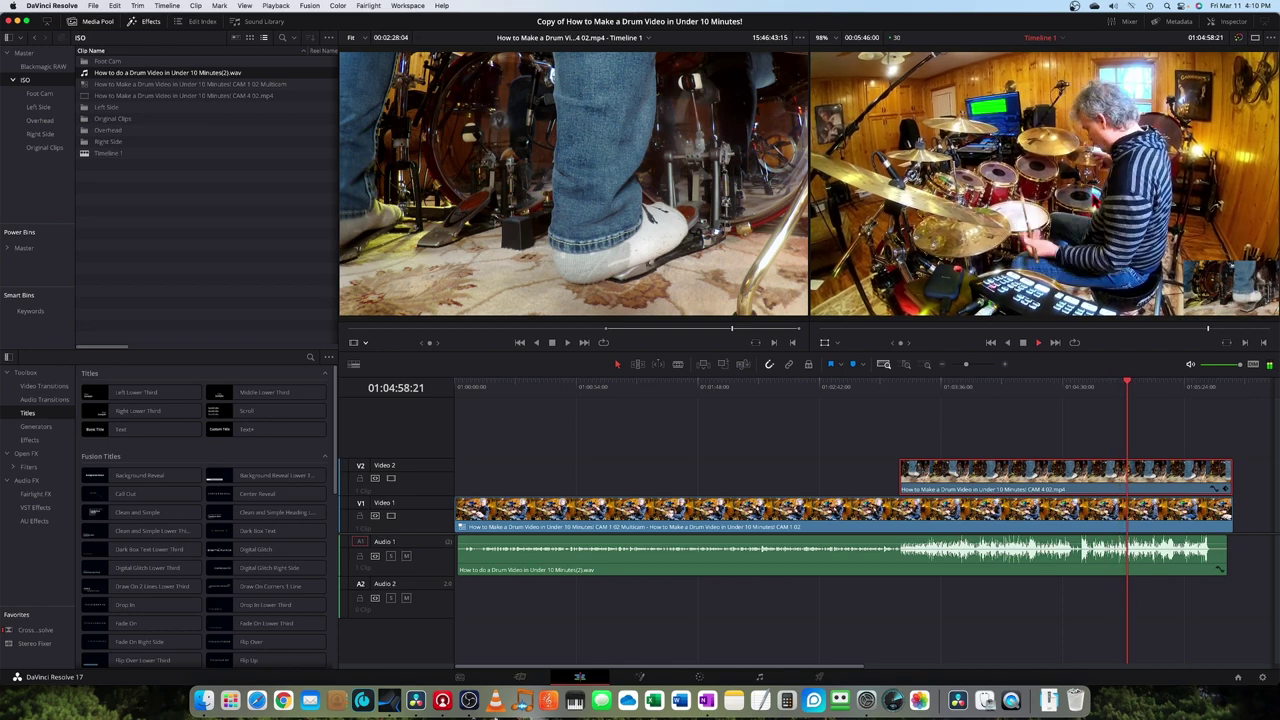
key(space)
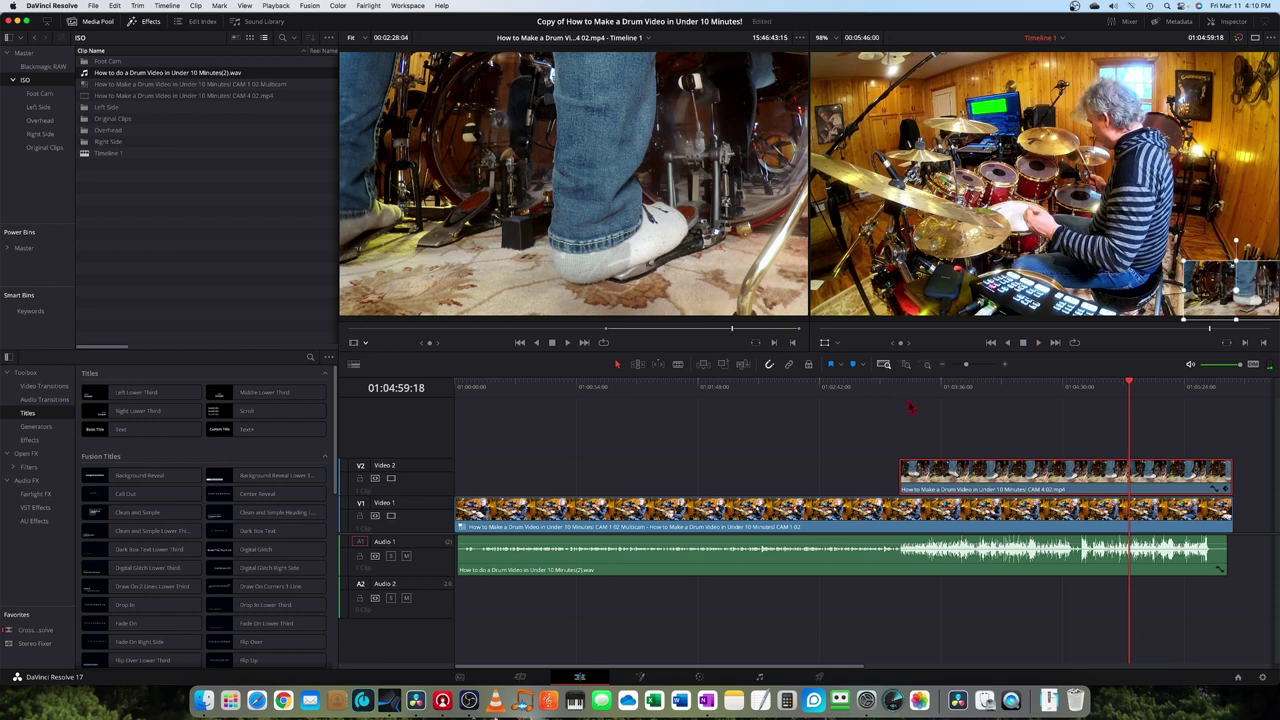
click(571, 386)
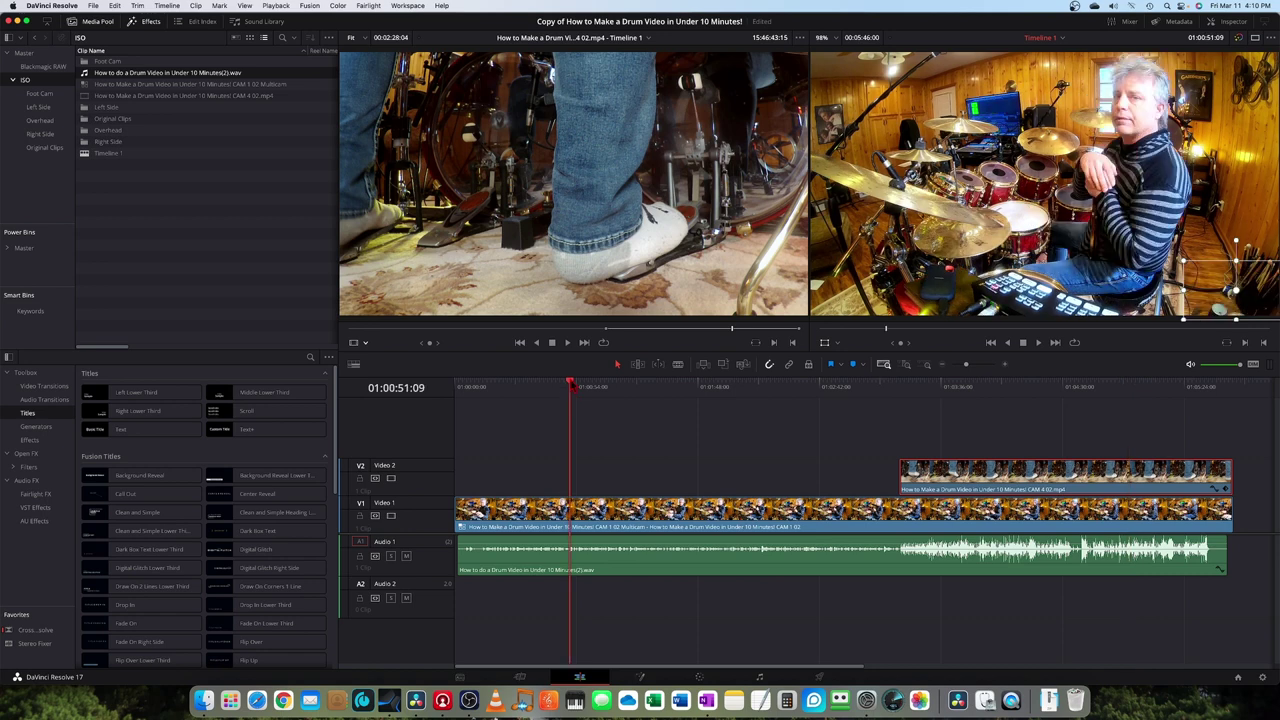
key(space)
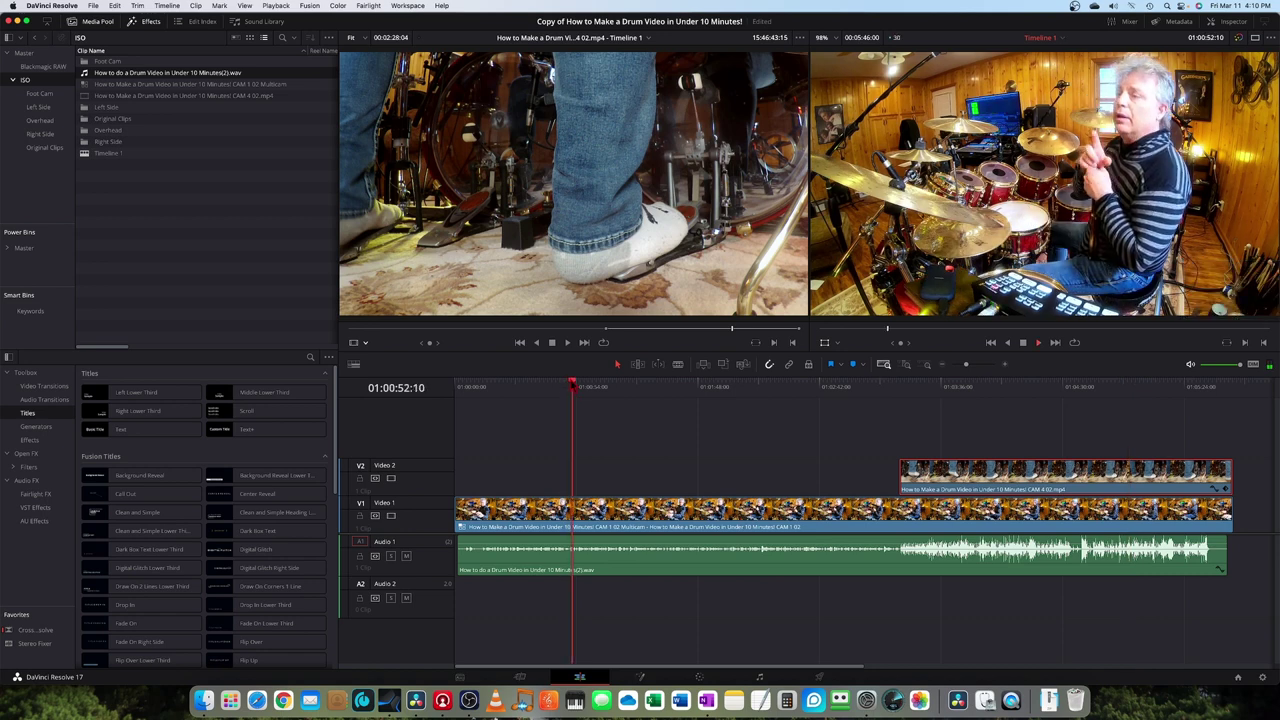
key(space)
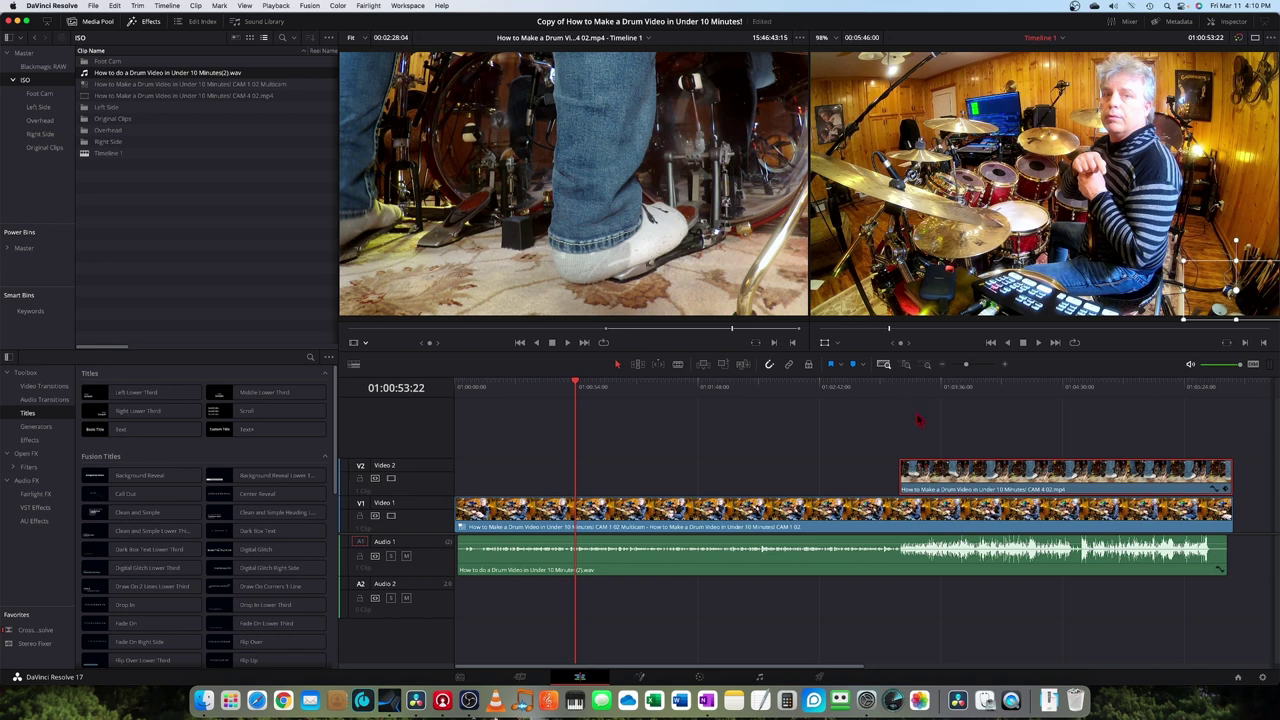
Step: Switch the source viewer to Multicam and park the playhead at the CAM 4 clip's start, 01:03:17:21
click(899, 389)
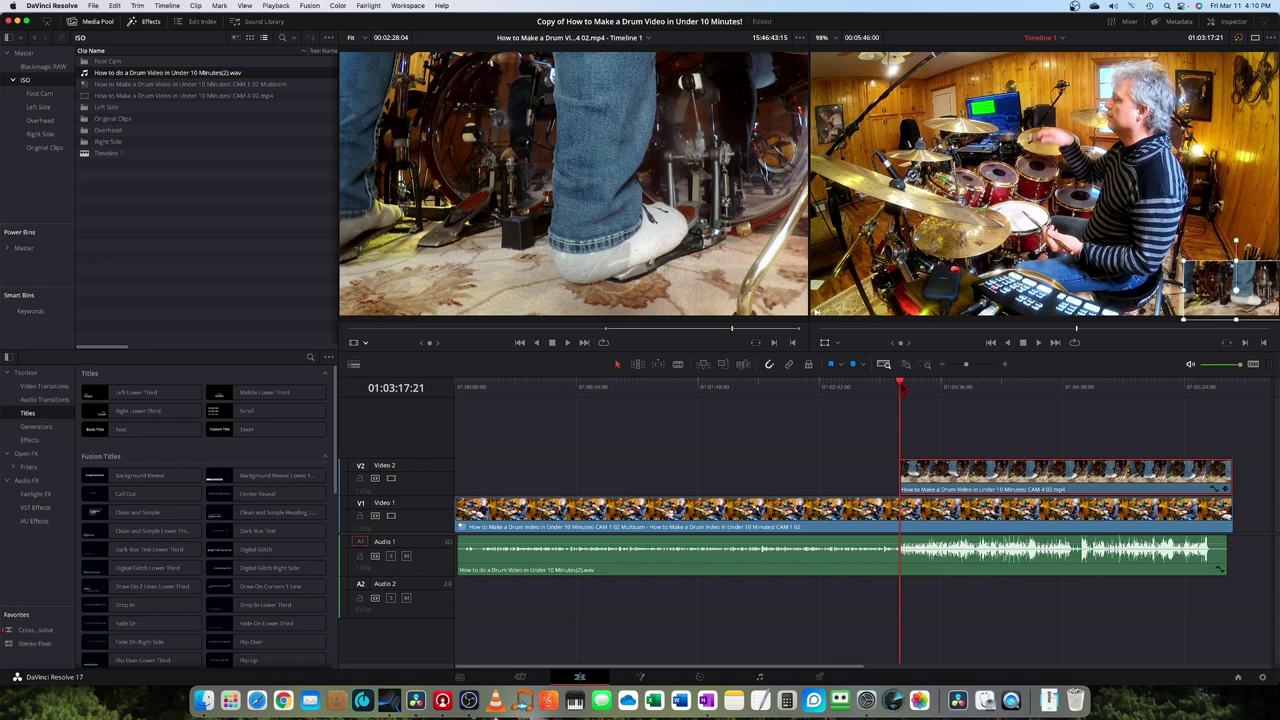
click(362, 344)
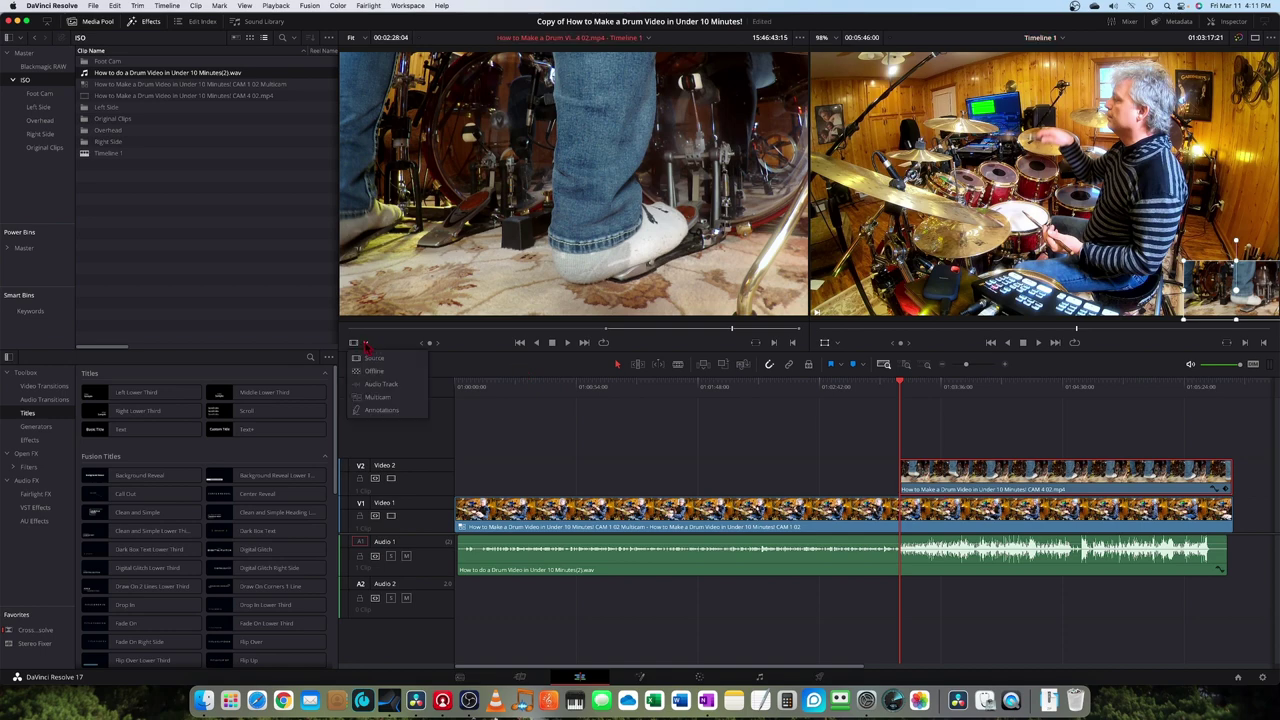
click(390, 397)
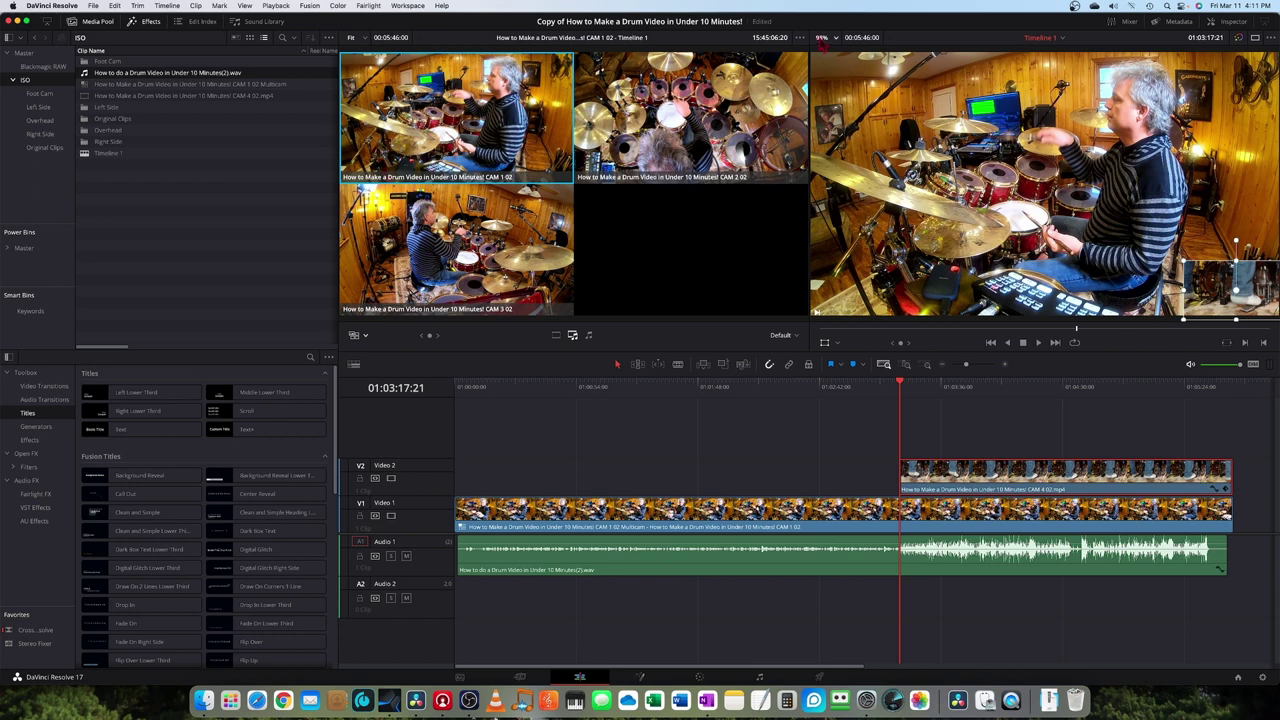
key(space)
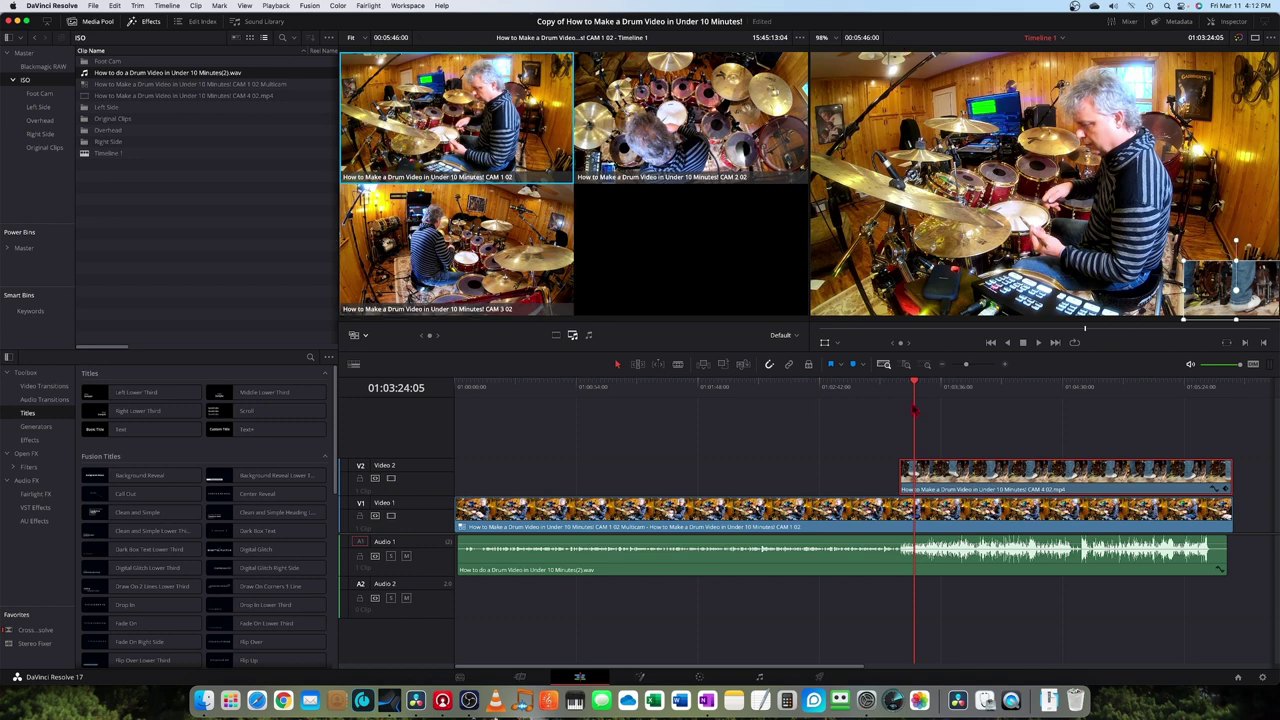
click(901, 390)
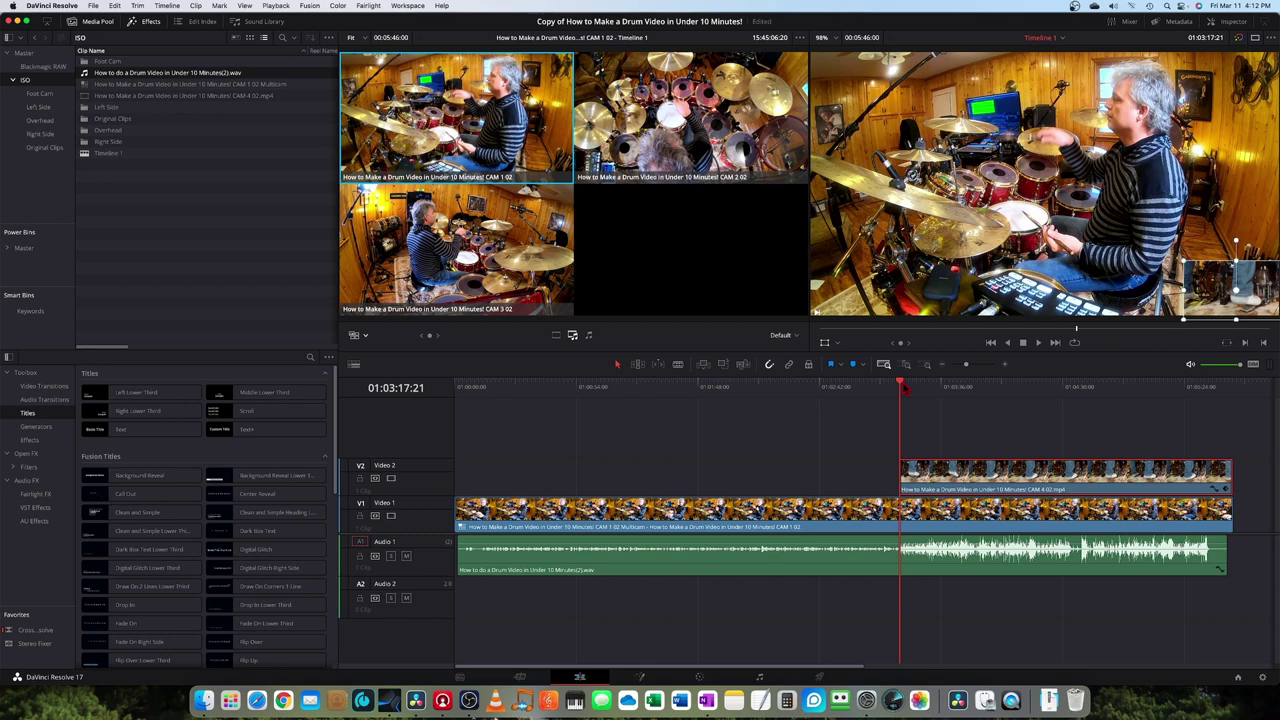
Step: Play from the CAM 4 clip's start at 01:03:17:21 and live-switch the multicam alternately between CAM 3 and CAM 2, starting with CAM 3
click(1005, 366)
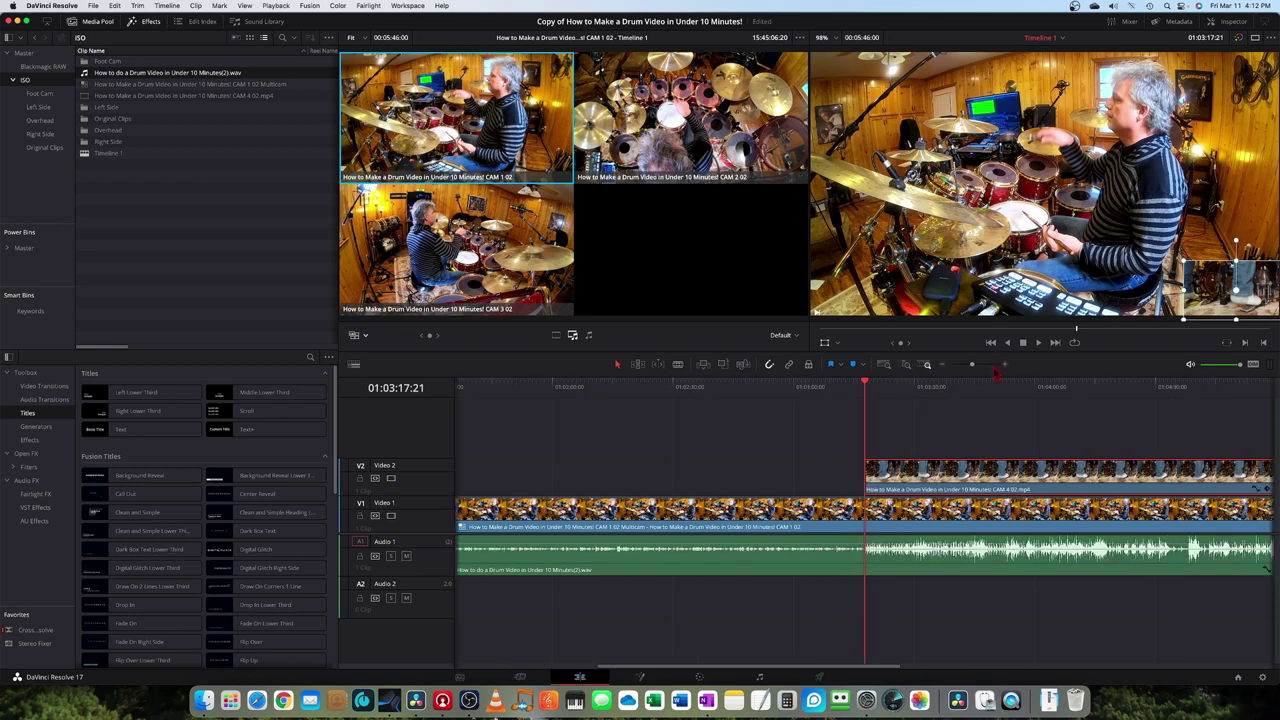
click(1005, 366)
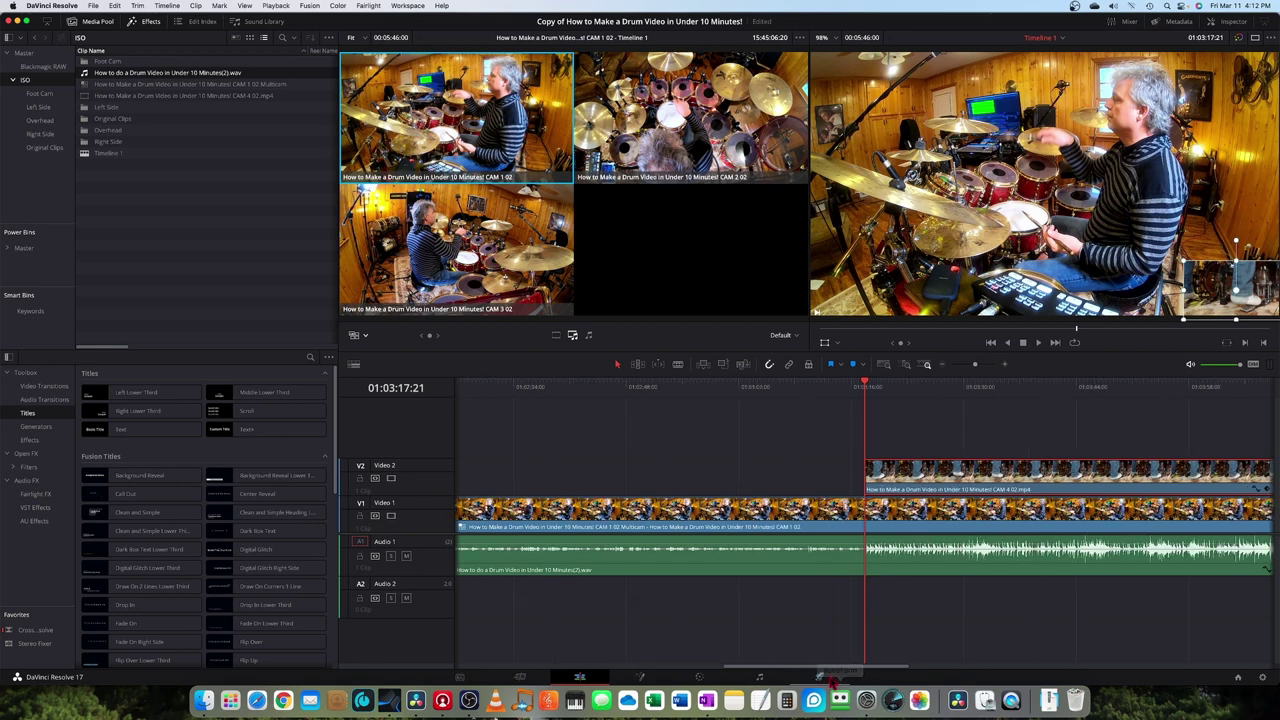
drag(838, 668, 921, 673)
key(super+minus)
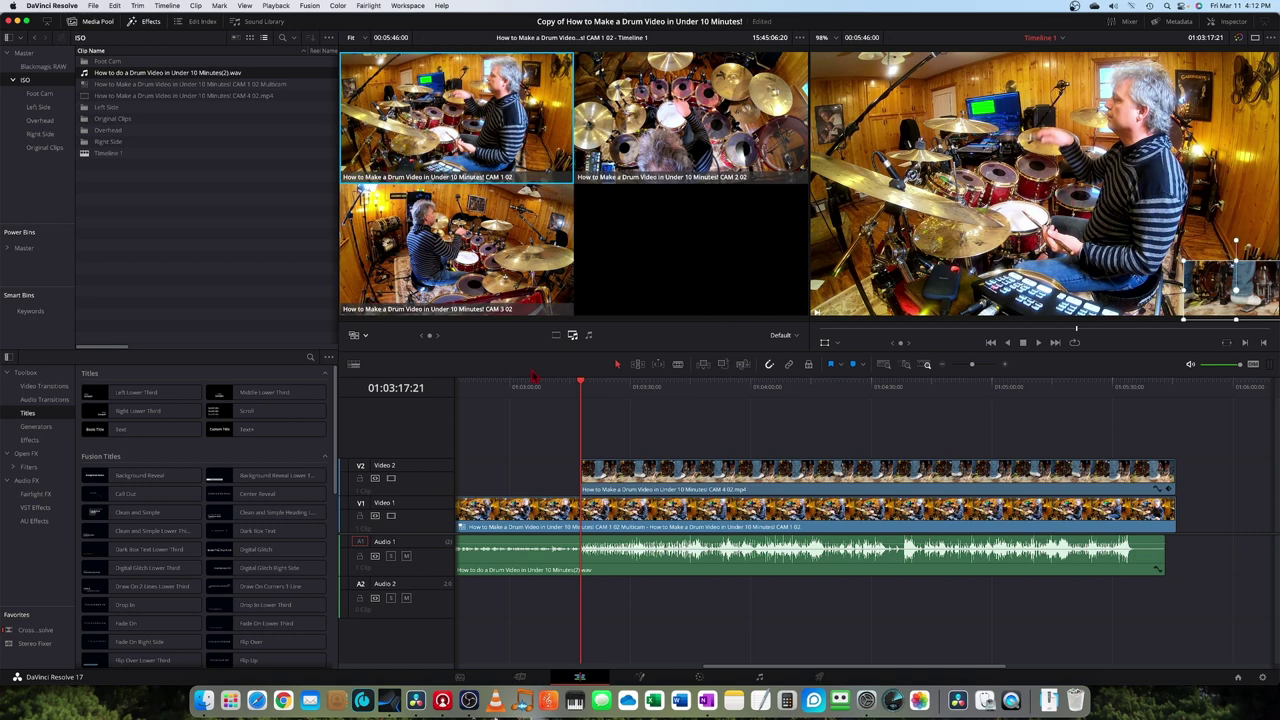
key(space)
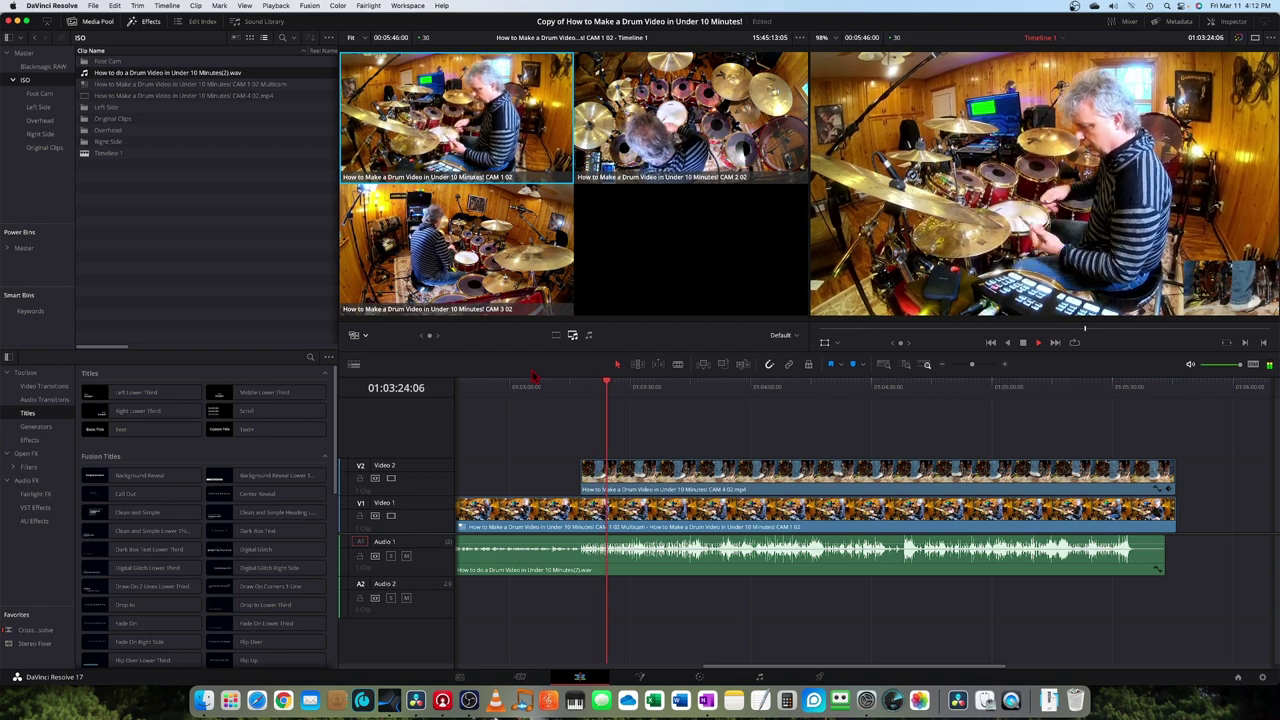
key(3)
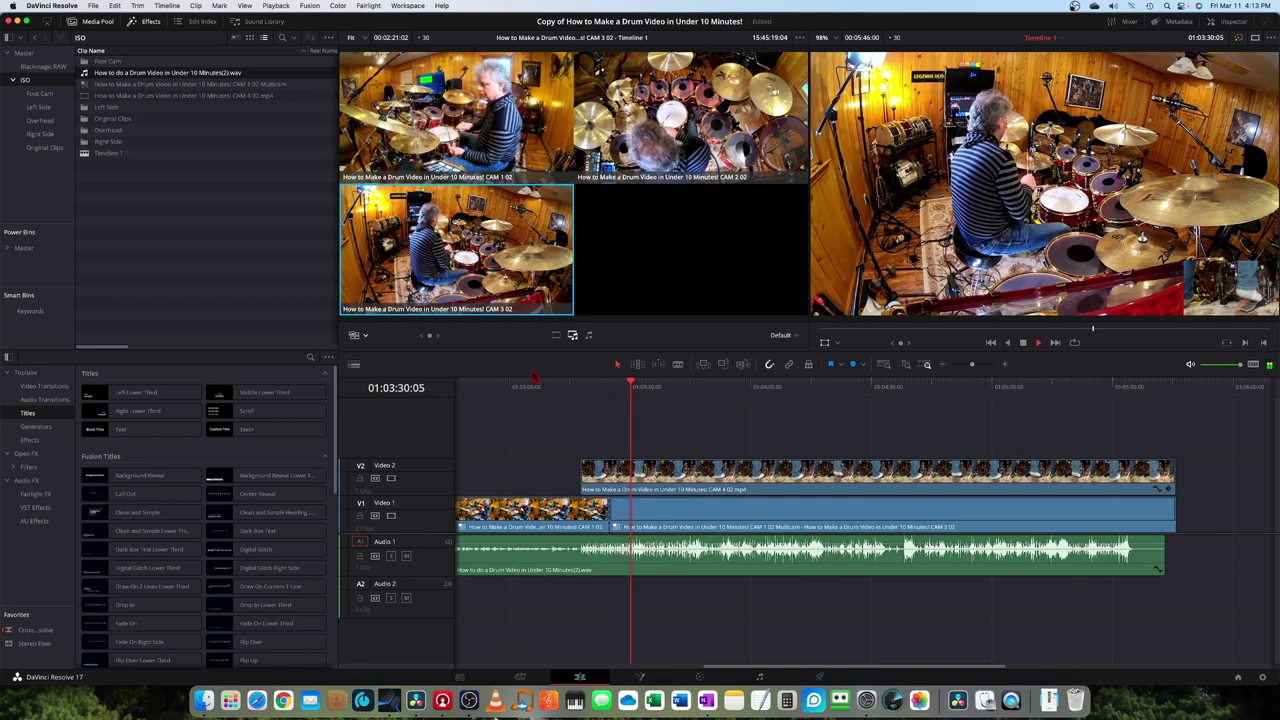
key(2)
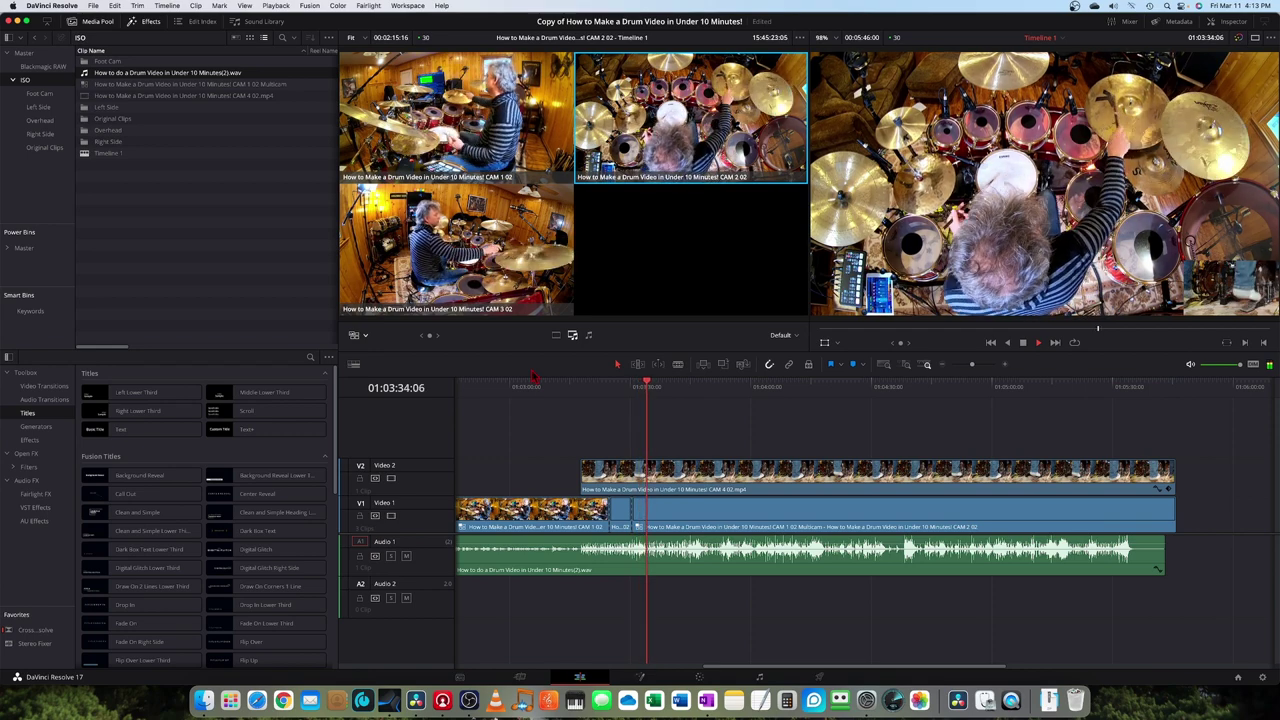
key(3)
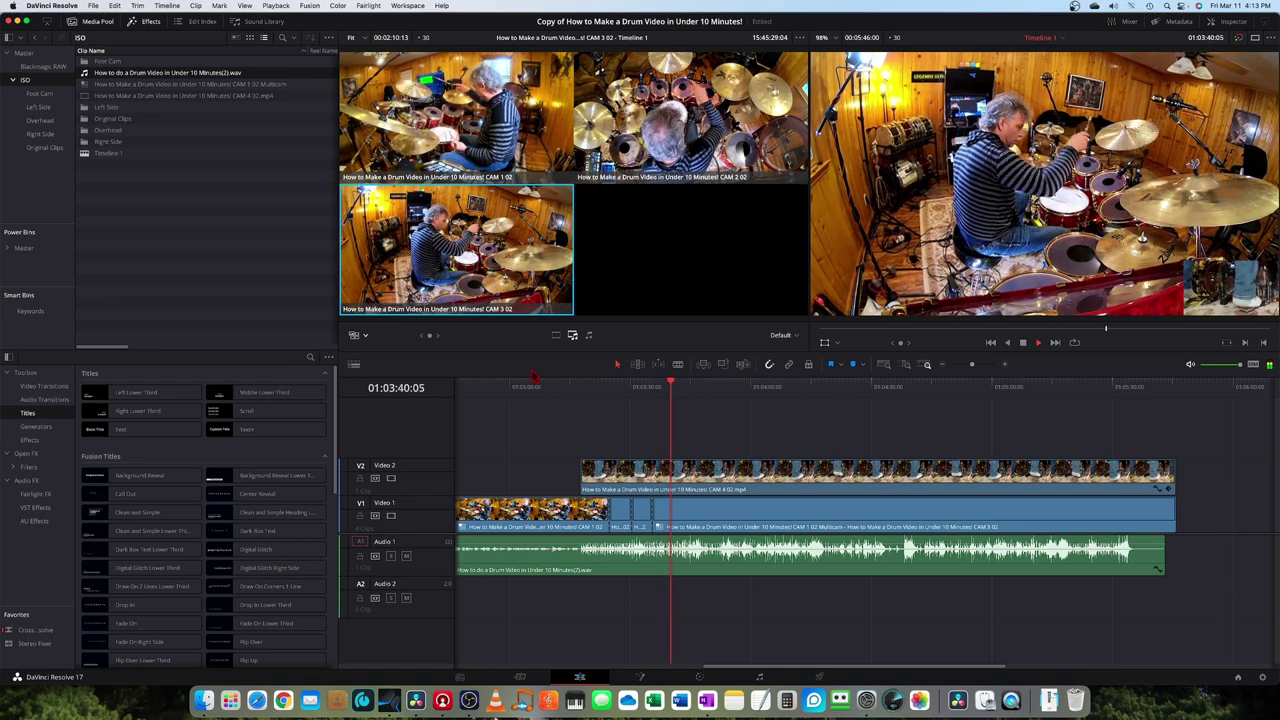
key(2)
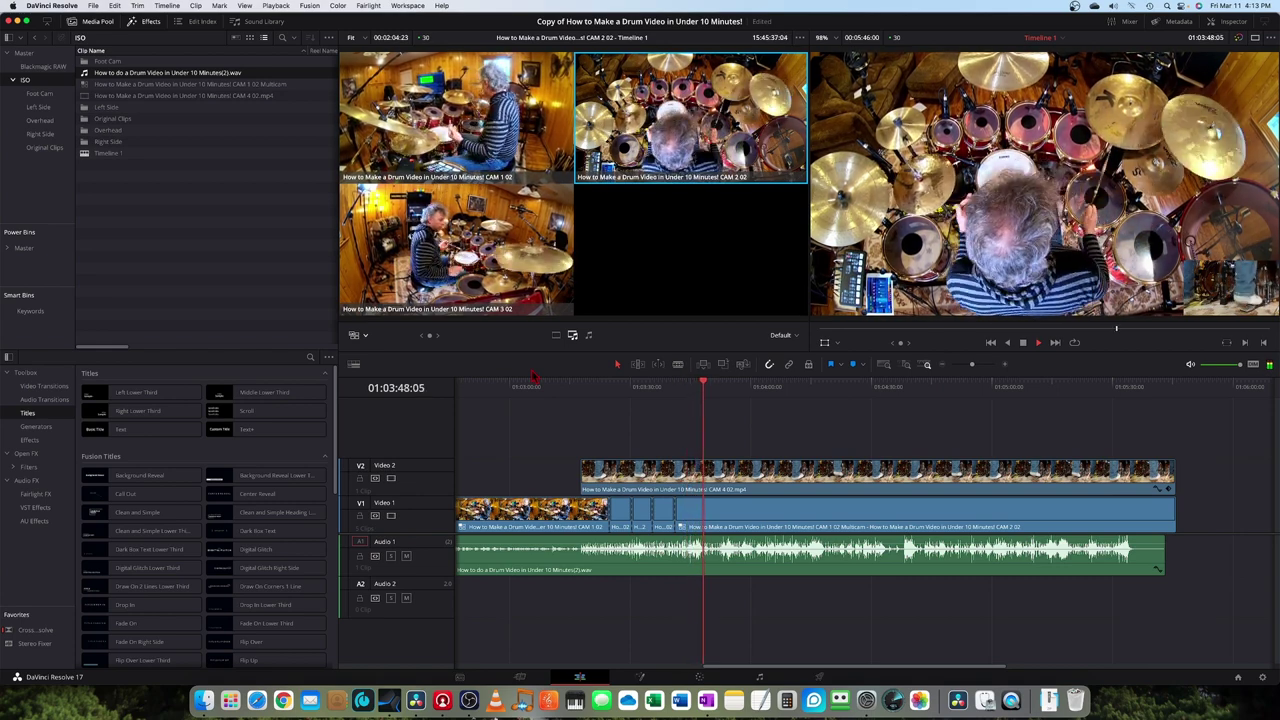
key(3)
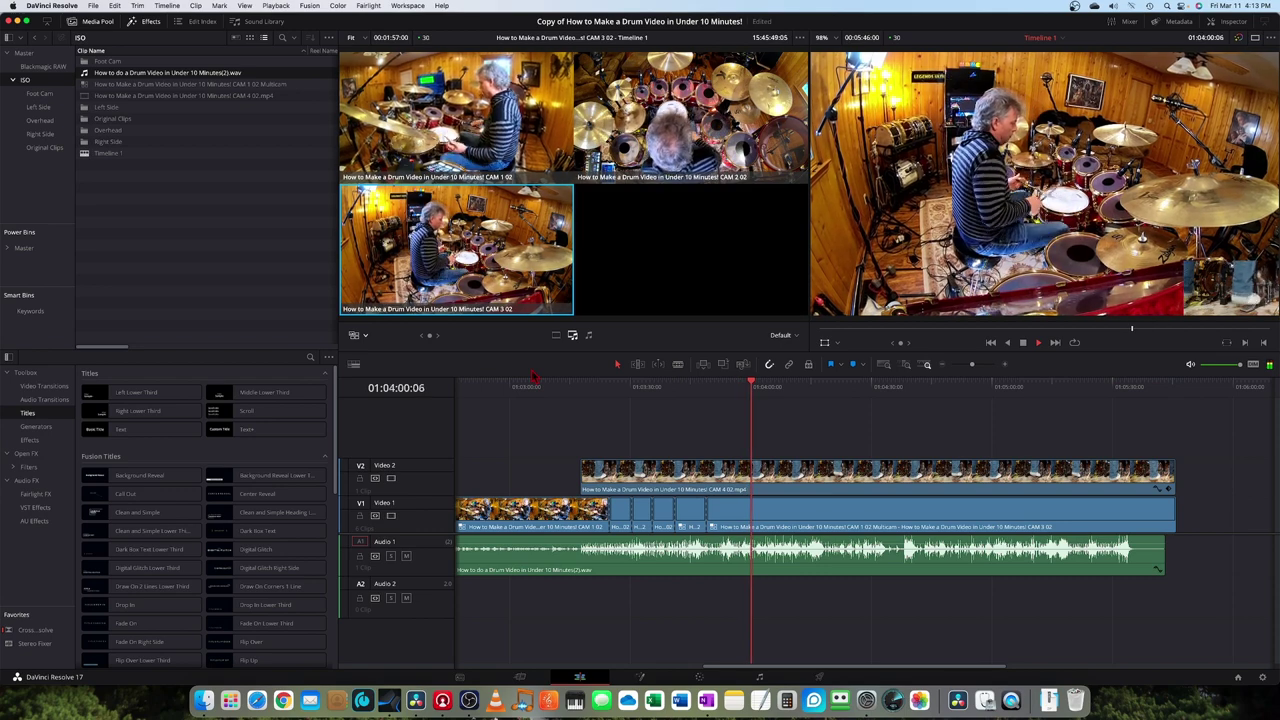
key(2)
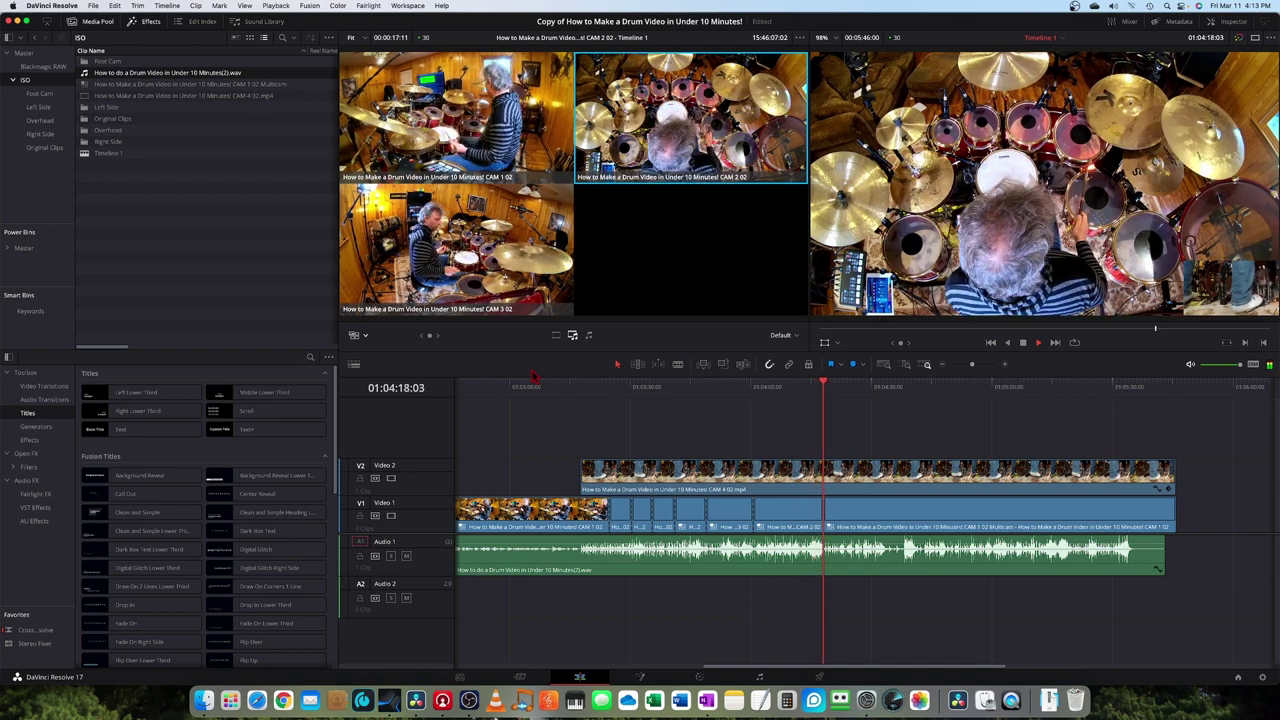
Step: Keep live-switching the multicam from about 01:04:18, cutting to CAM 1, 3, 1, 3, 2, 1, 3, 2, 1, 3, and stop around 01:05:36
key(1)
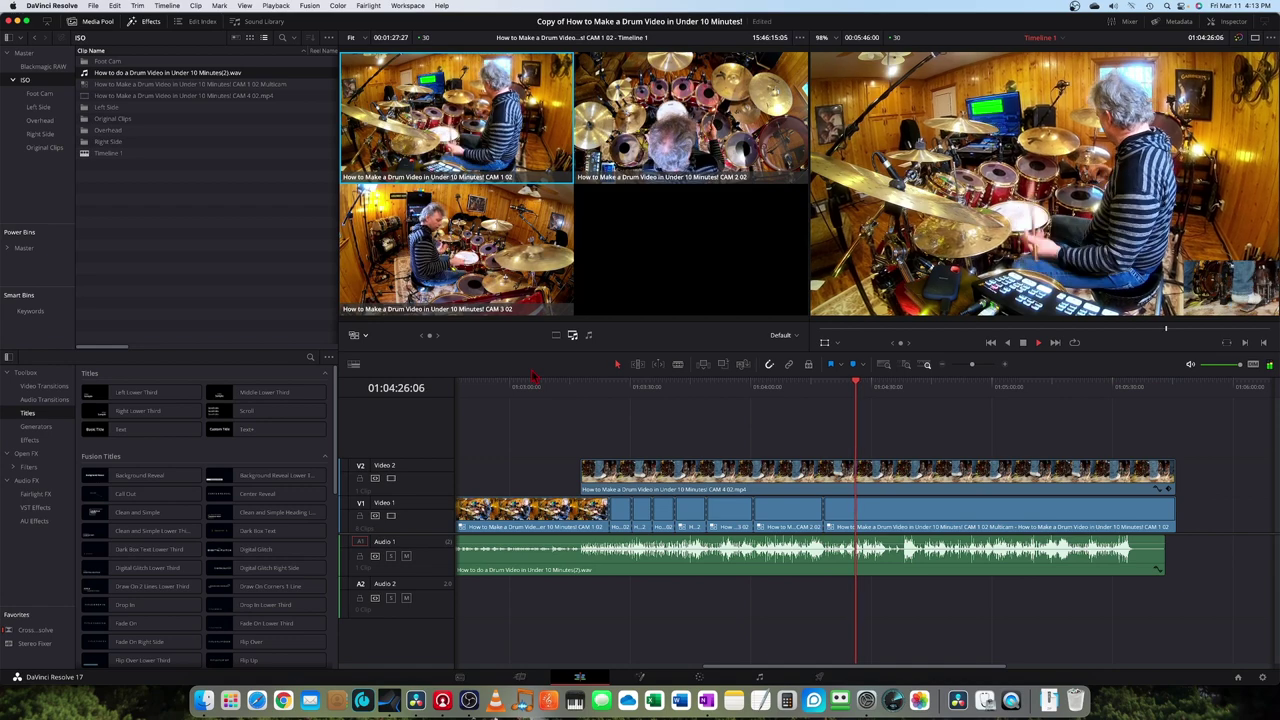
key(3)
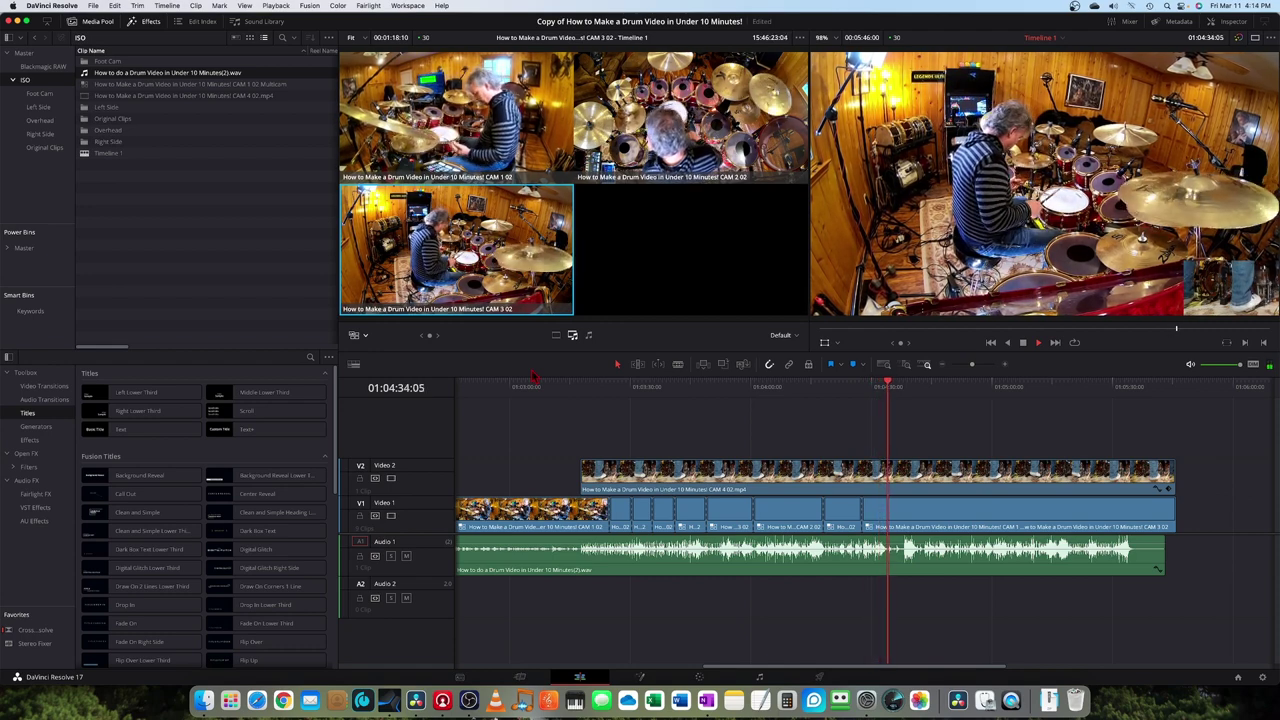
key(1)
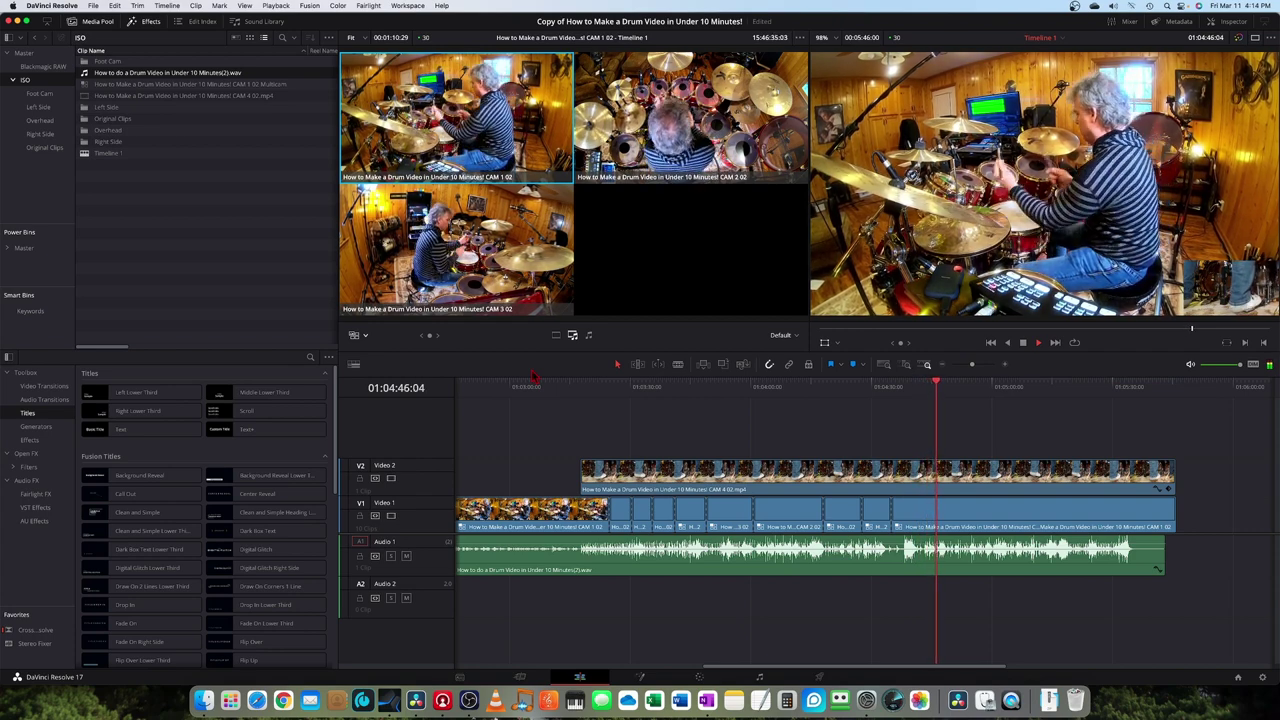
key(3)
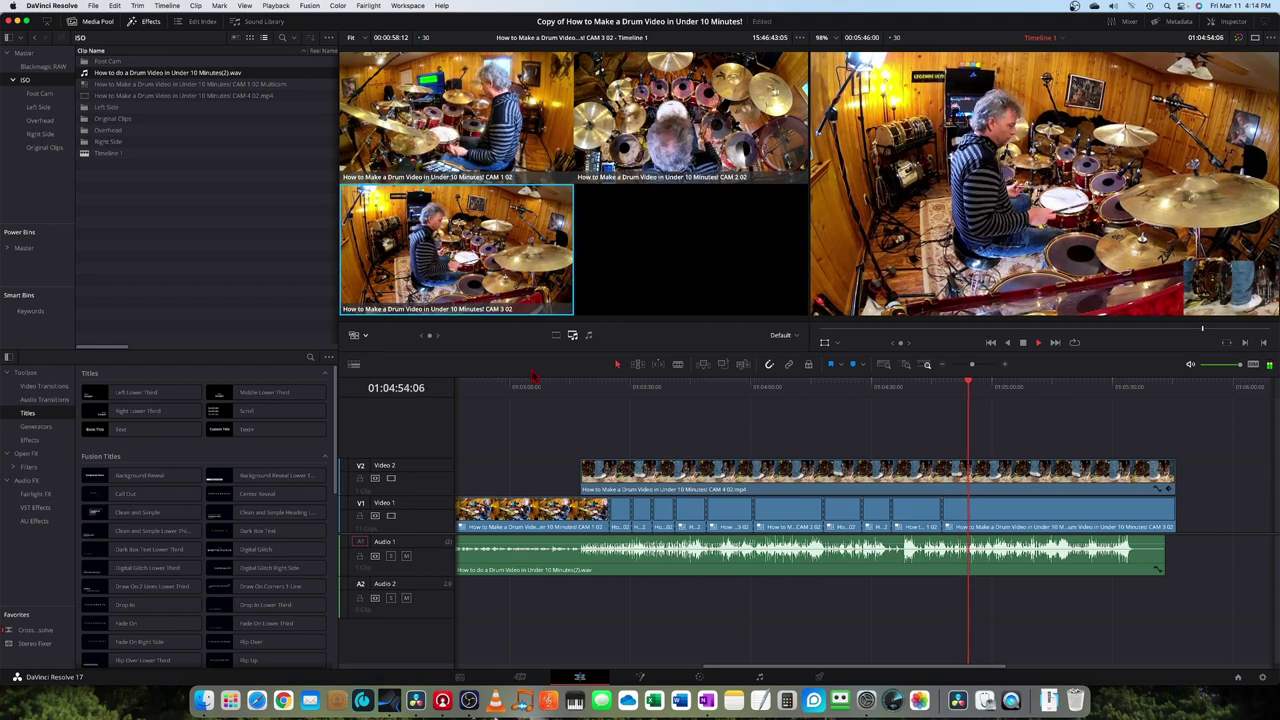
key(2)
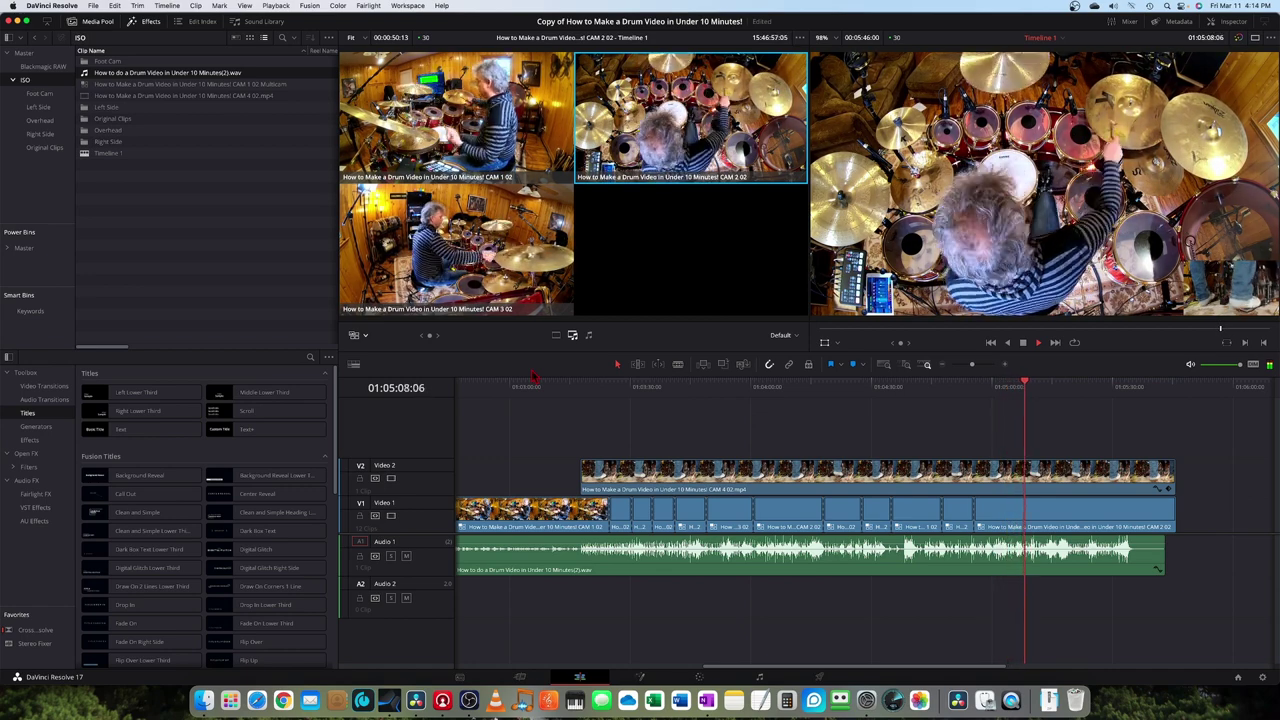
key(1)
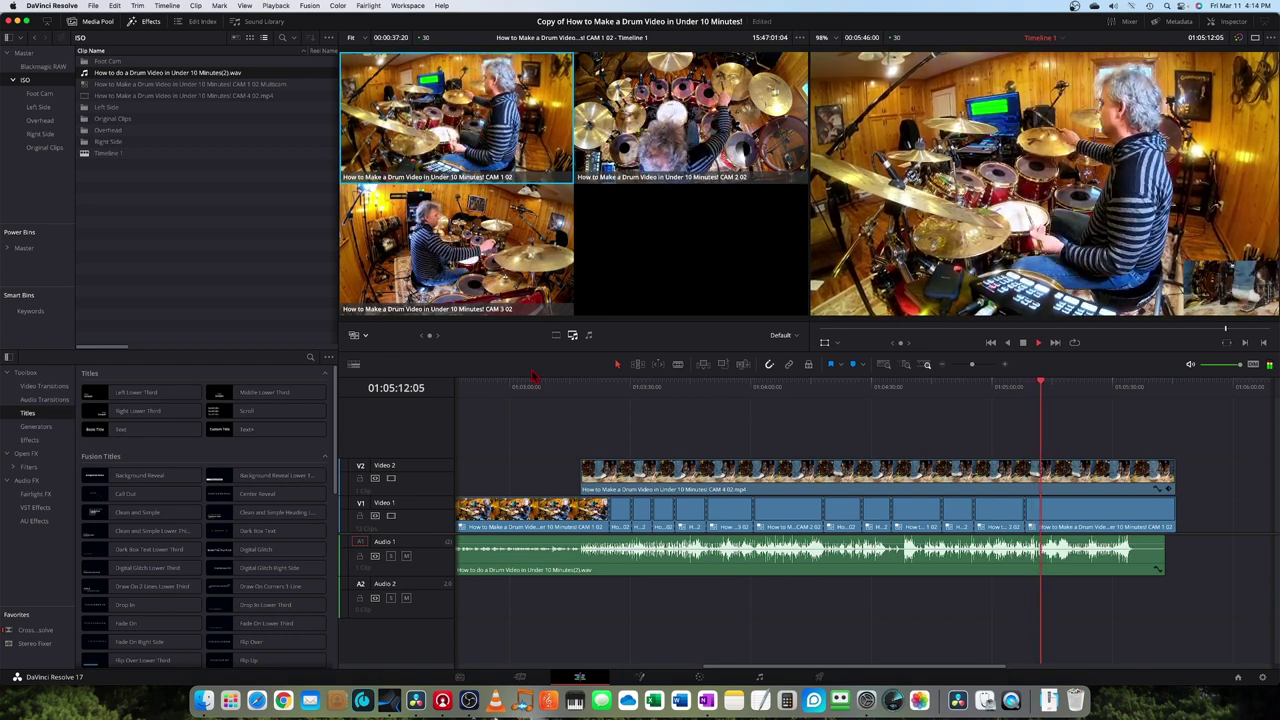
key(3)
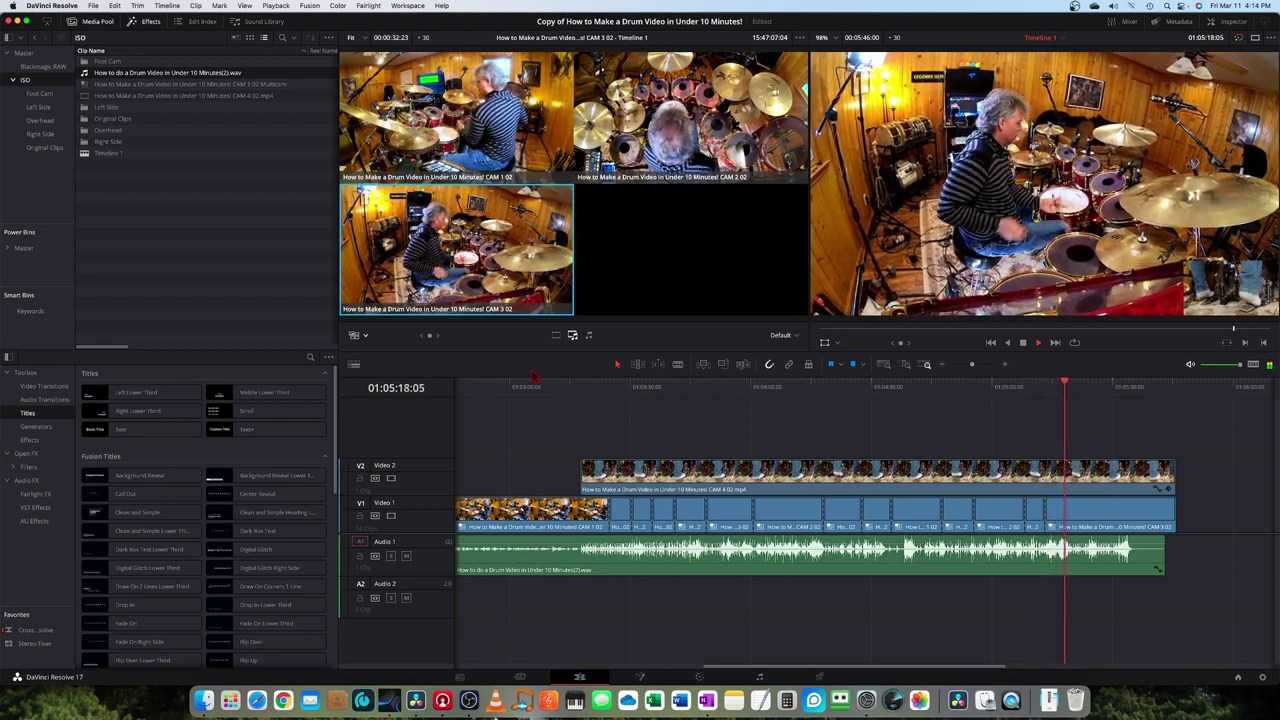
key(2)
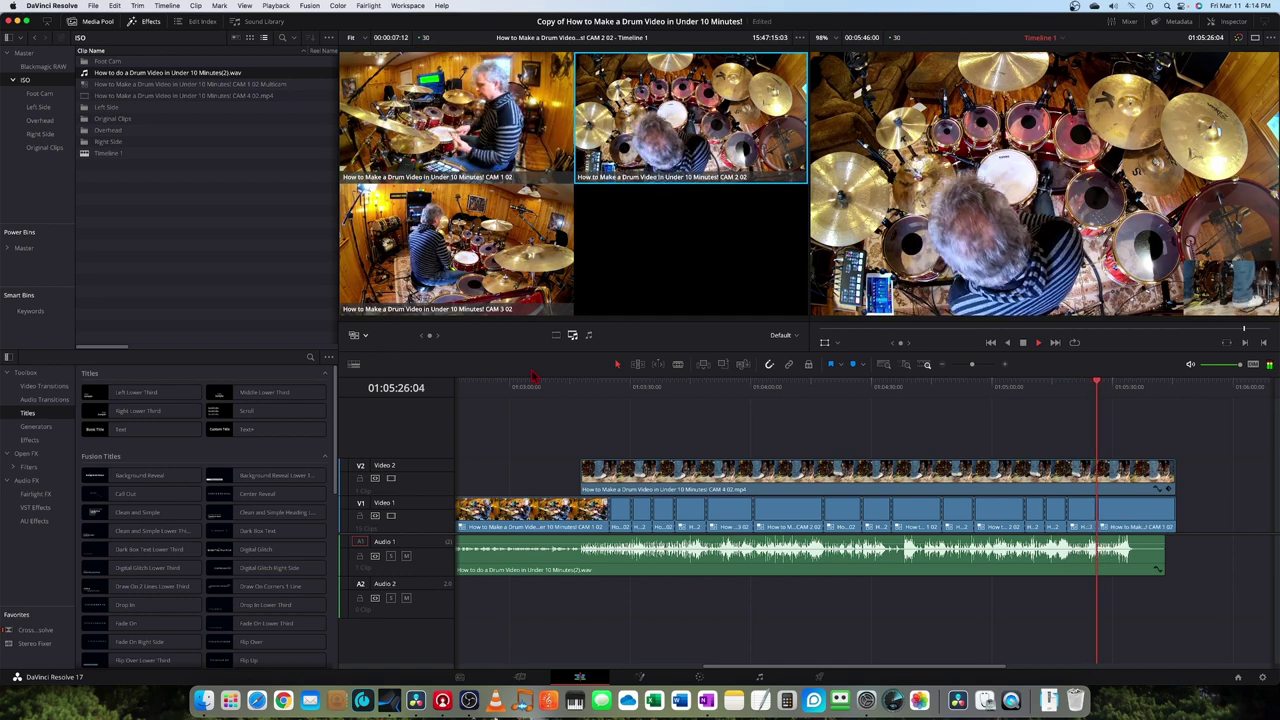
key(1)
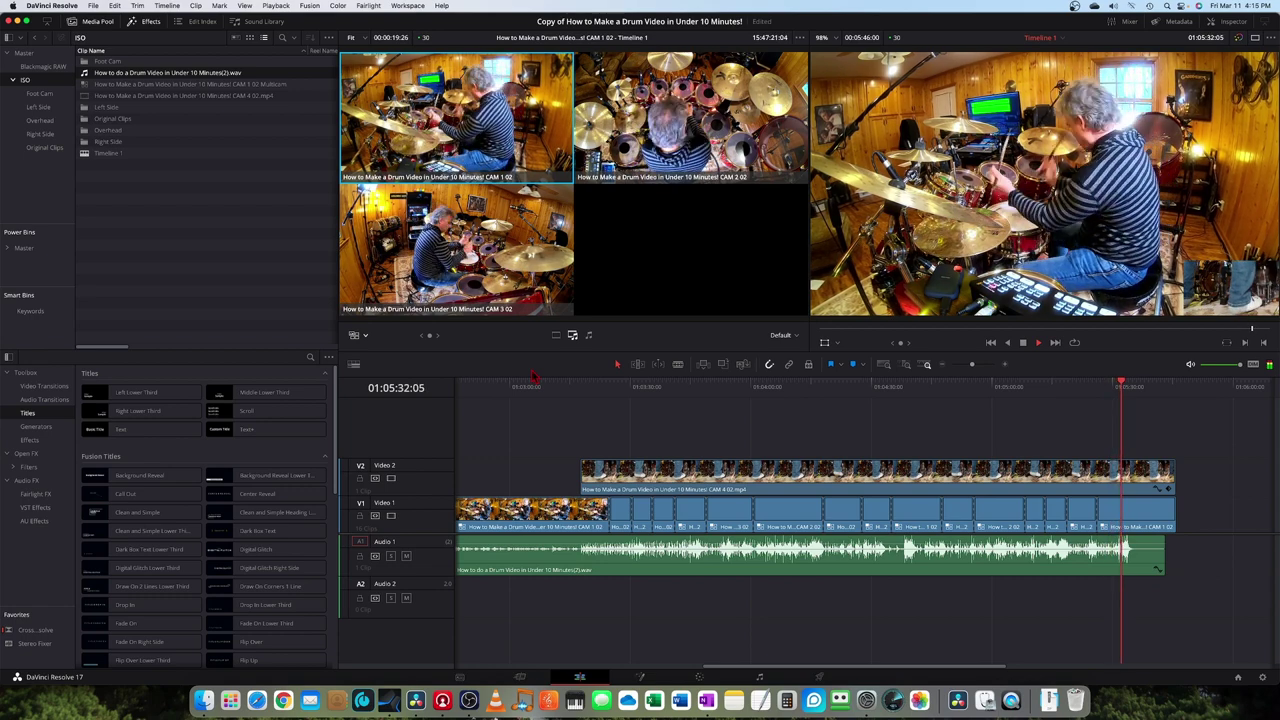
key(3)
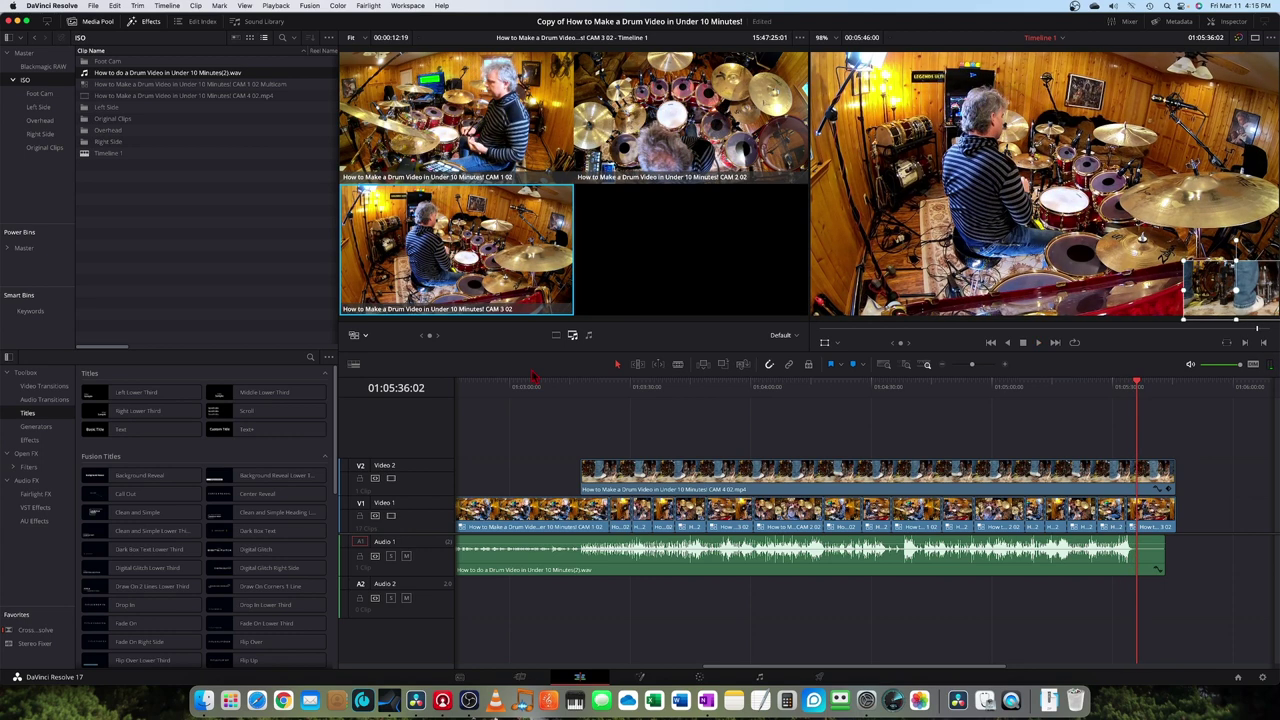
Step: Play back the switched edit from about 01:03:33 to 01:03:40 to check the change from CAM 2 to CAM 3
click(645, 388)
key(2)
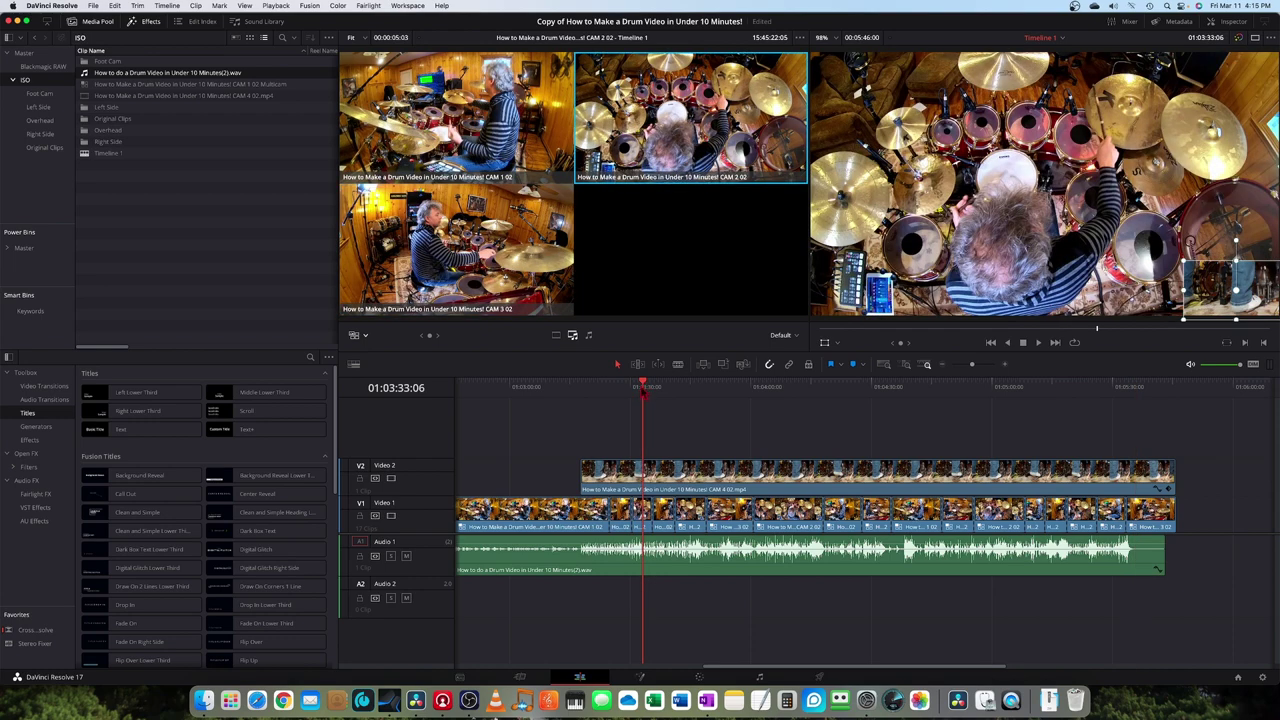
key(space)
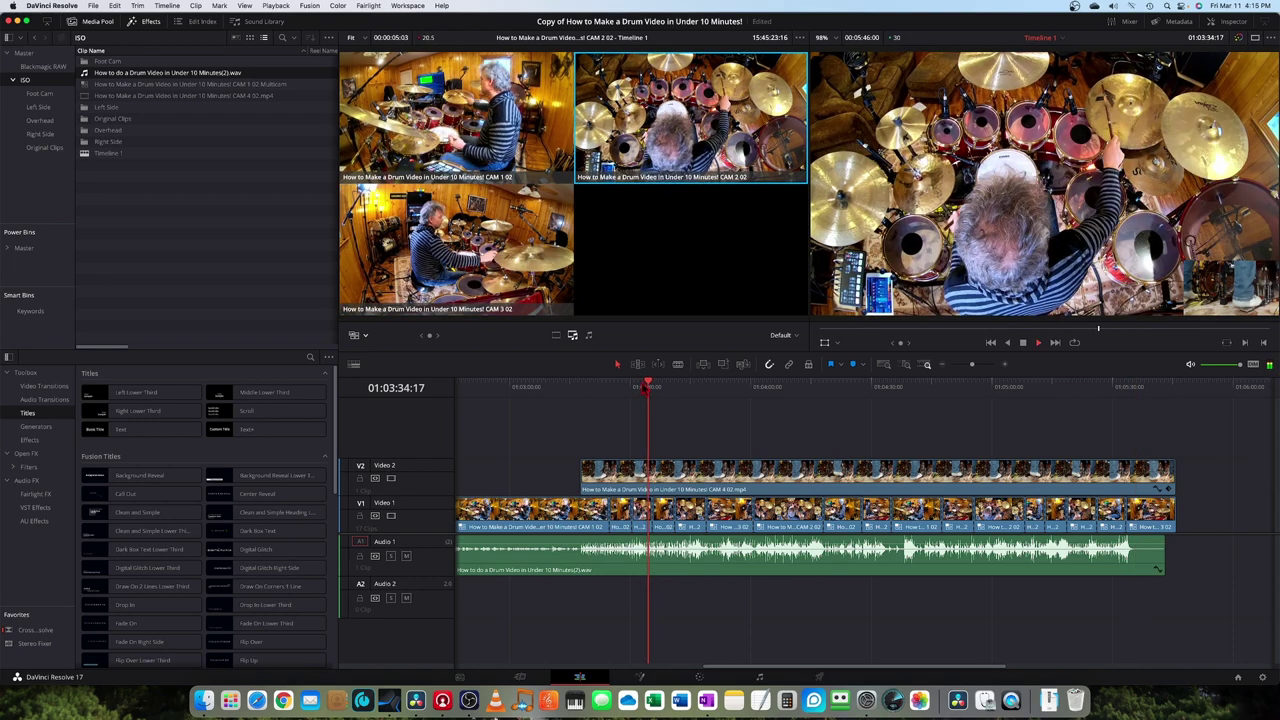
key(3)
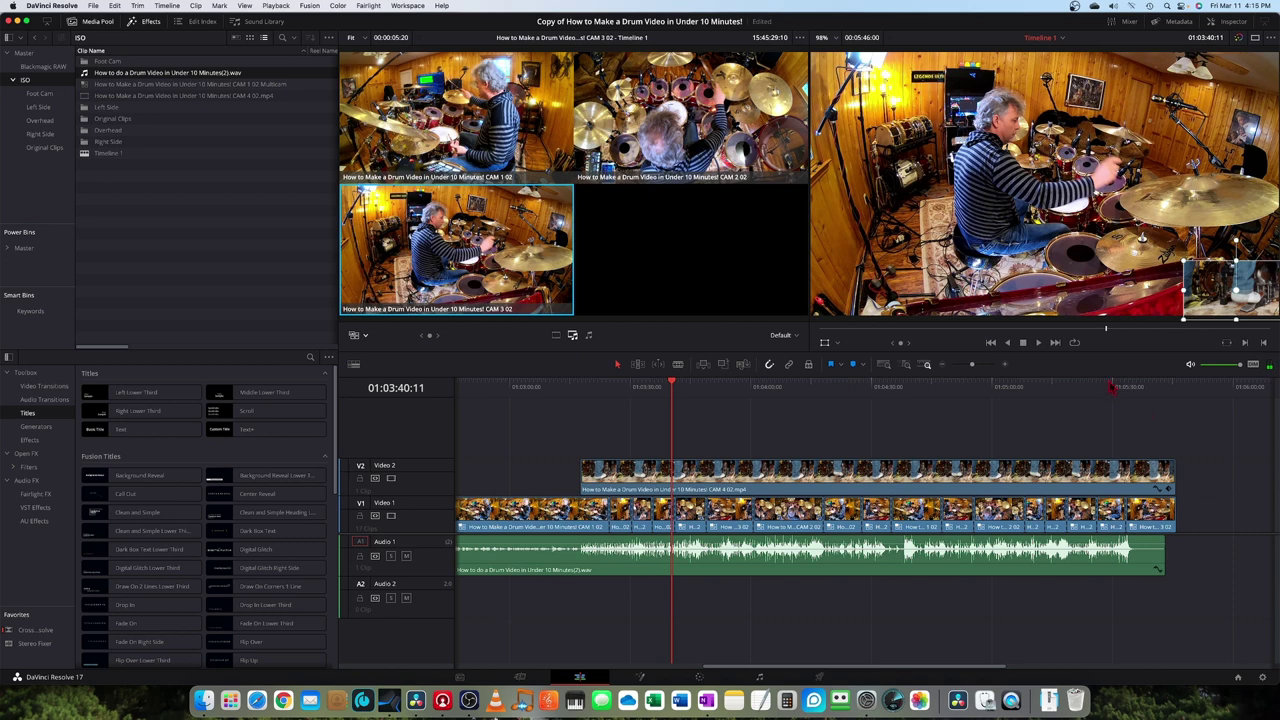
Step: Park the playhead near 01:05:29 and roll the final cut on Video 1, from CAM 1 to CAM 3, slightly earlier
key(shift+Down)
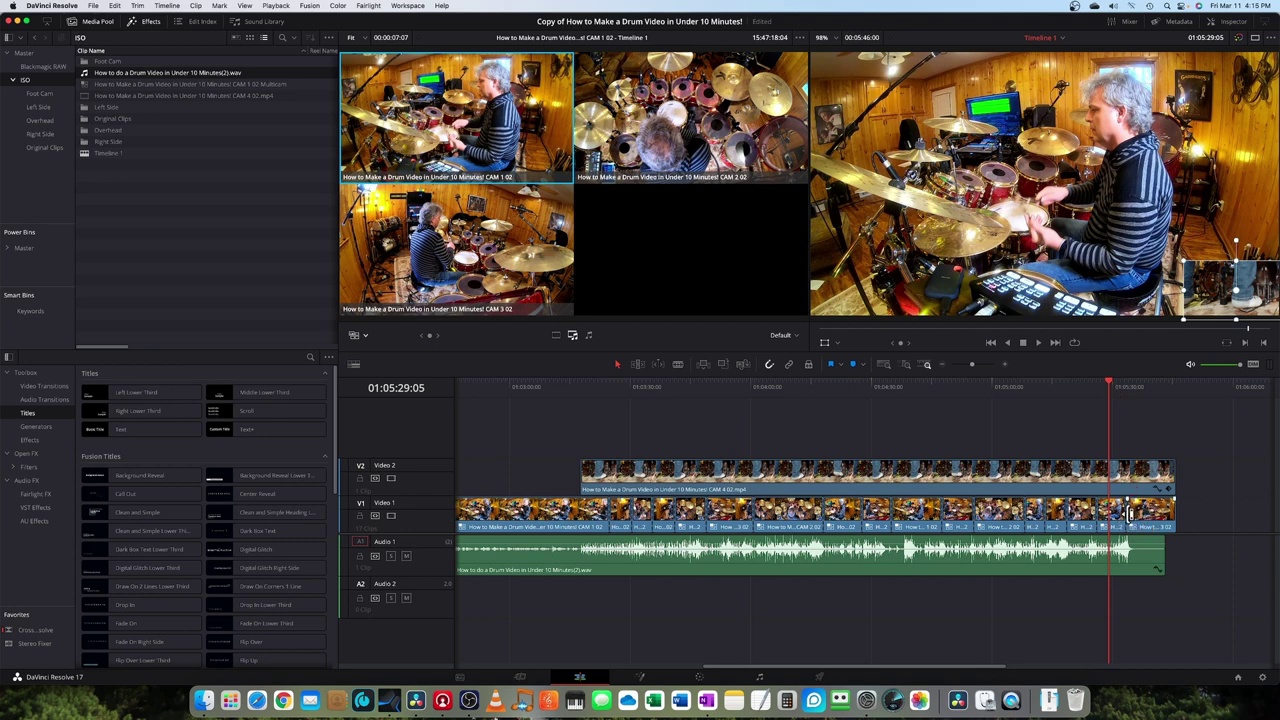
drag(1123, 515, 1125, 516)
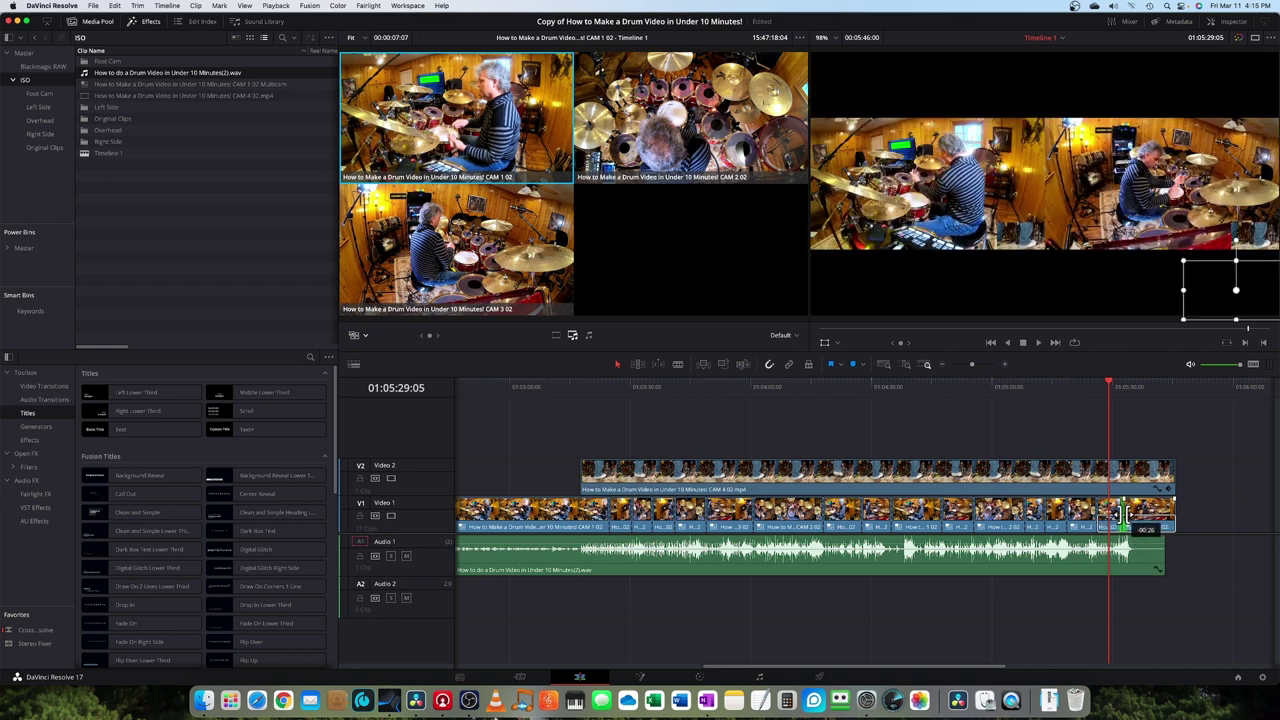
drag(1125, 516, 1121, 515)
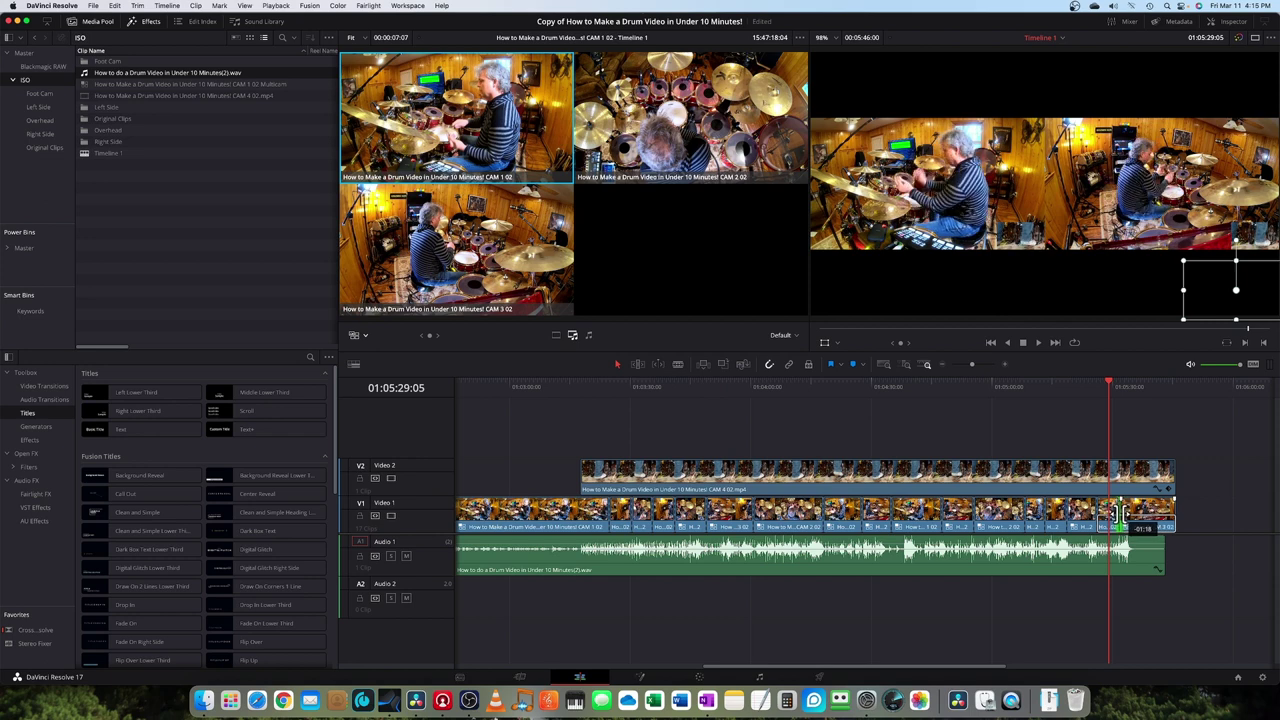
drag(1121, 515, 1122, 516)
Step: Play the edit from about 01:03:22 to 01:03:34 to check the first cuts from CAM 1 to CAM 3 and CAM 2
key(space)
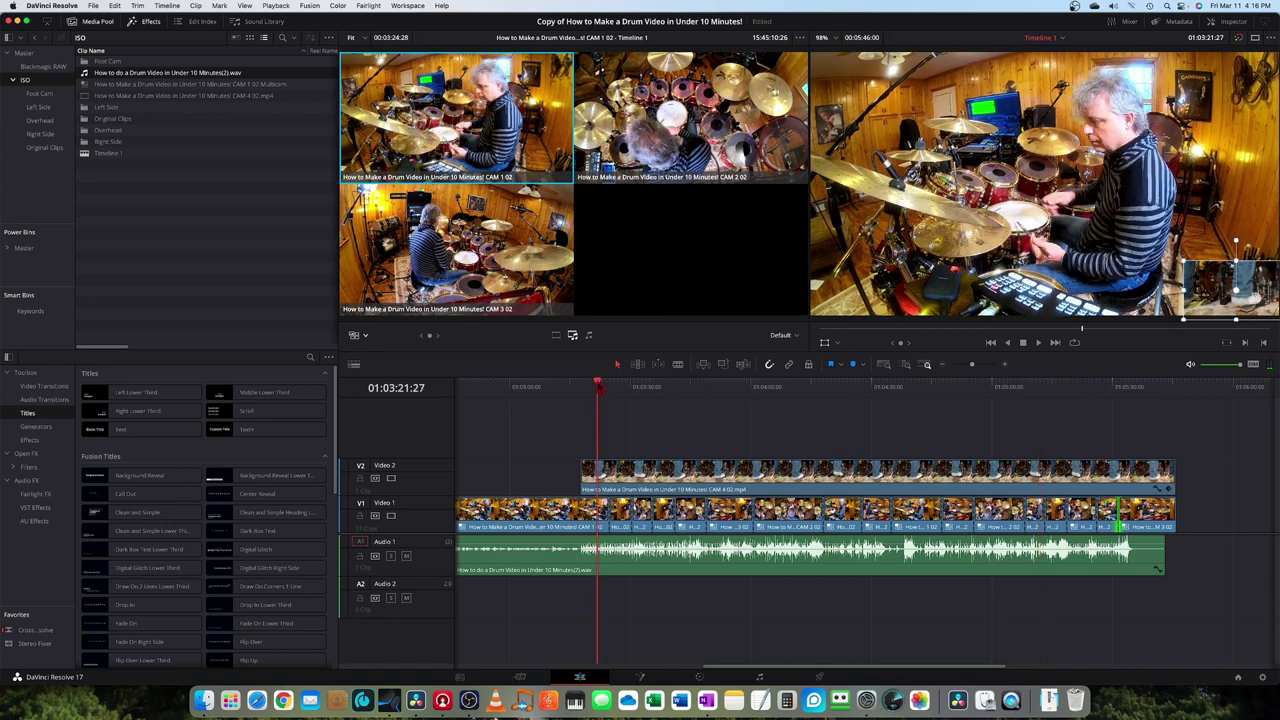
key(space)
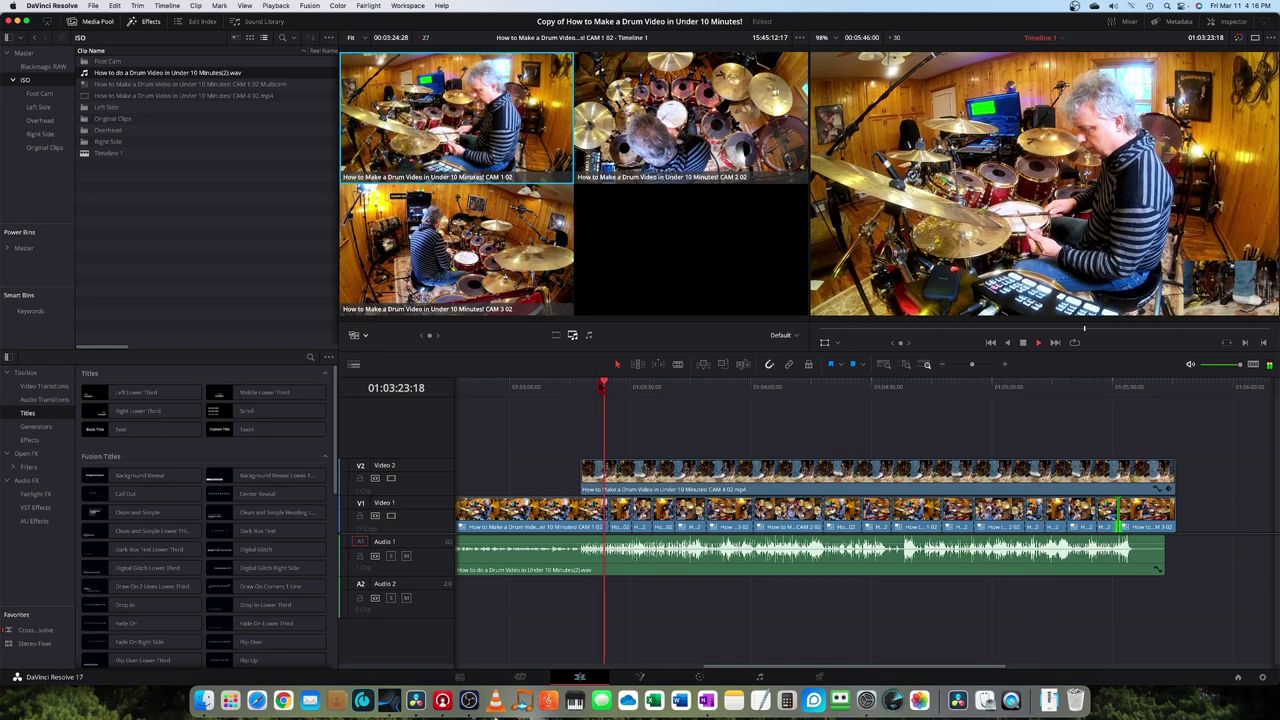
key(3)
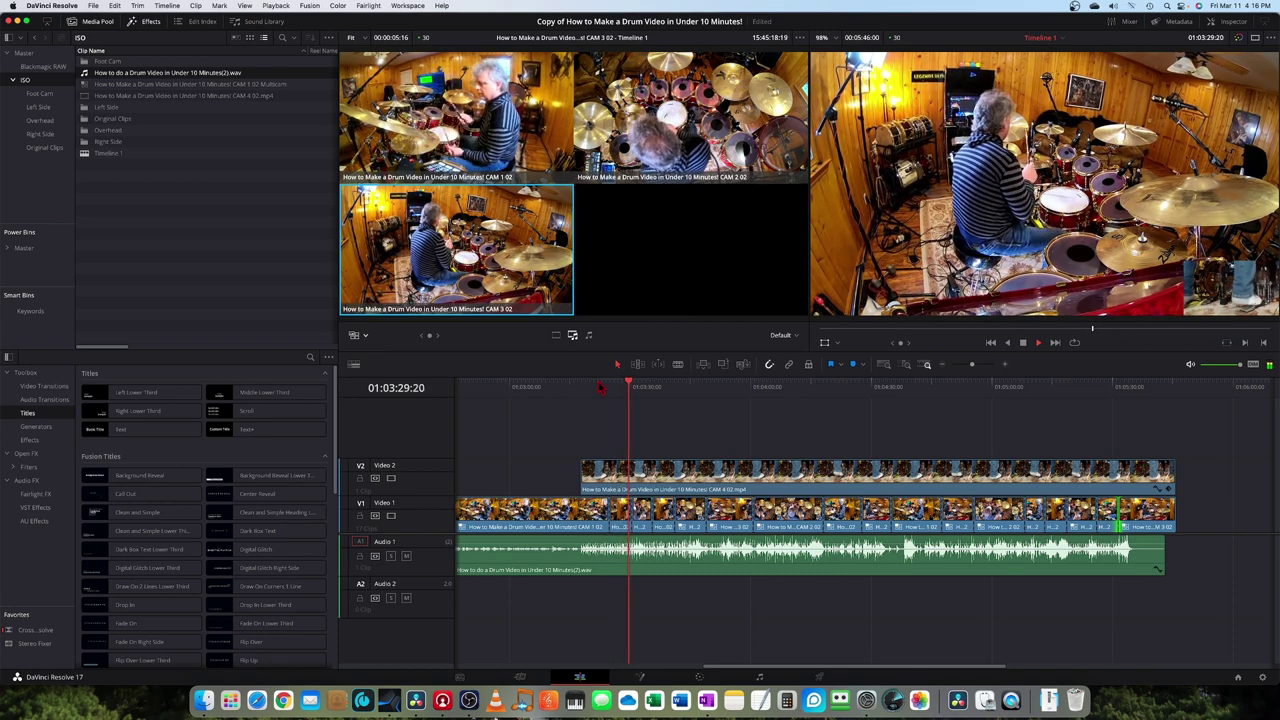
key(2)
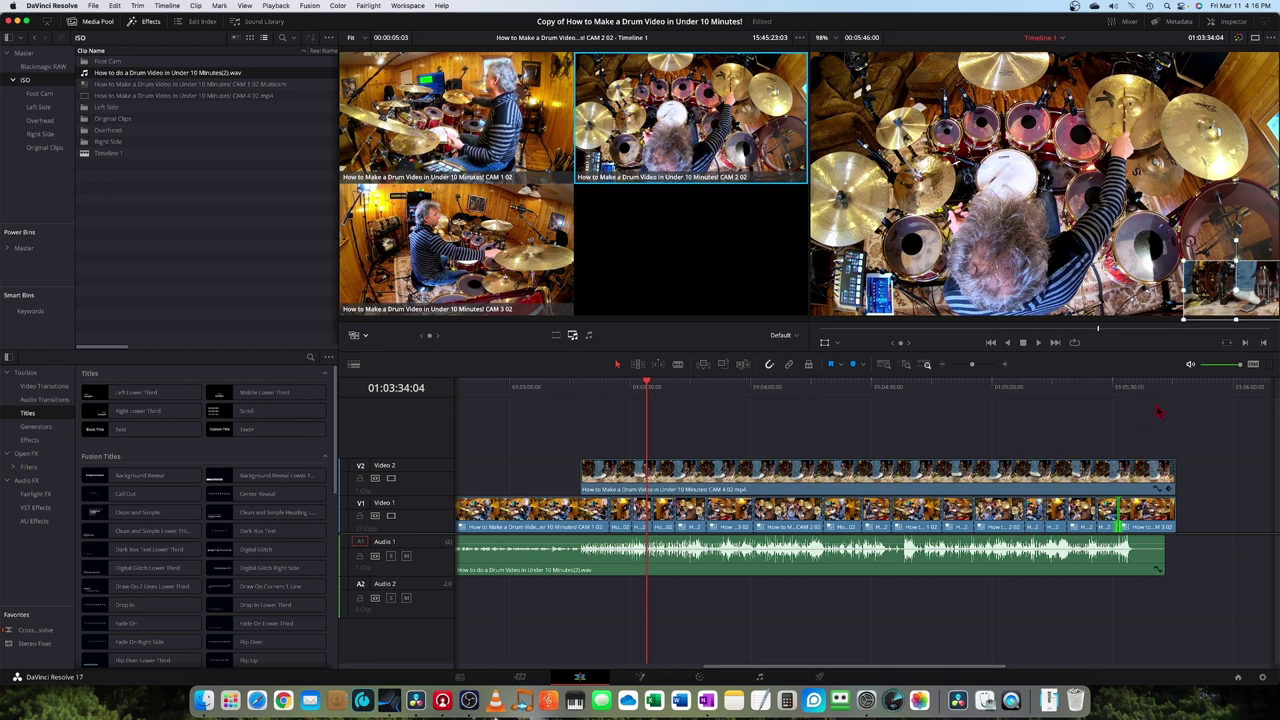
Step: Trim the ends of the CAM 4, last multicam and drum audio clips to where the drumming stops, aligning both video ends with the audio
drag(1165, 441, 1197, 555)
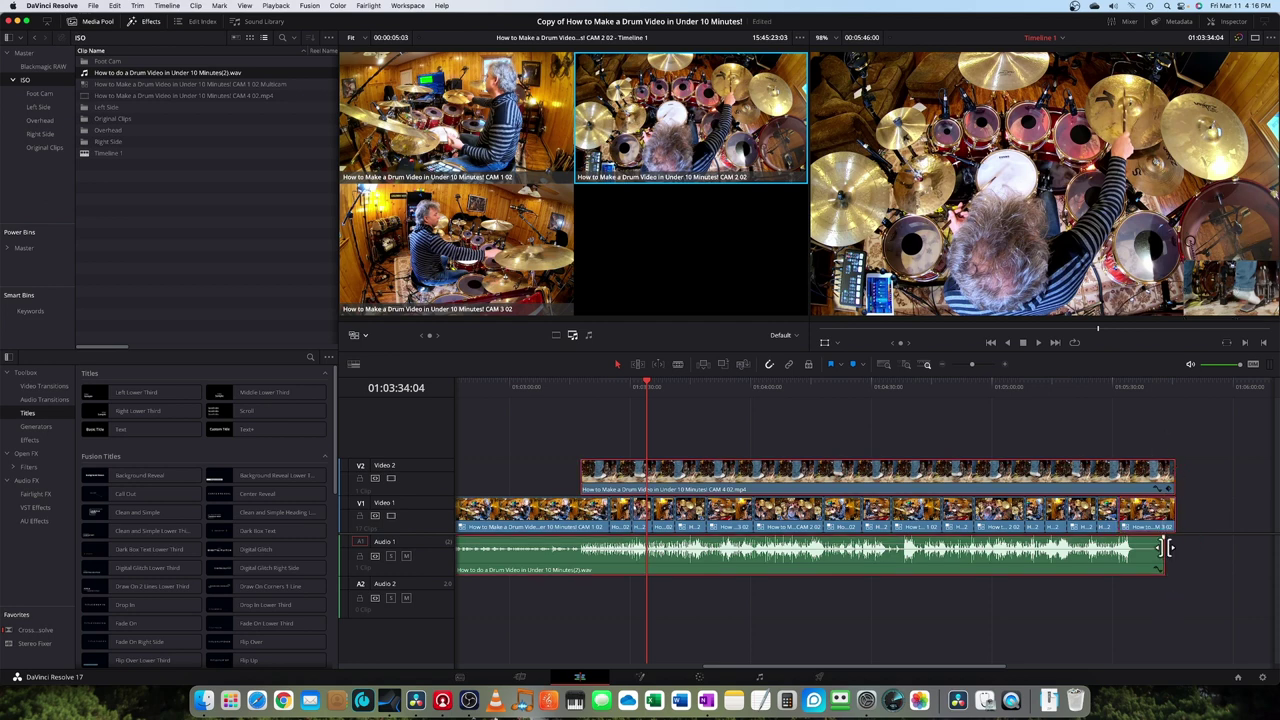
drag(1163, 547, 1134, 547)
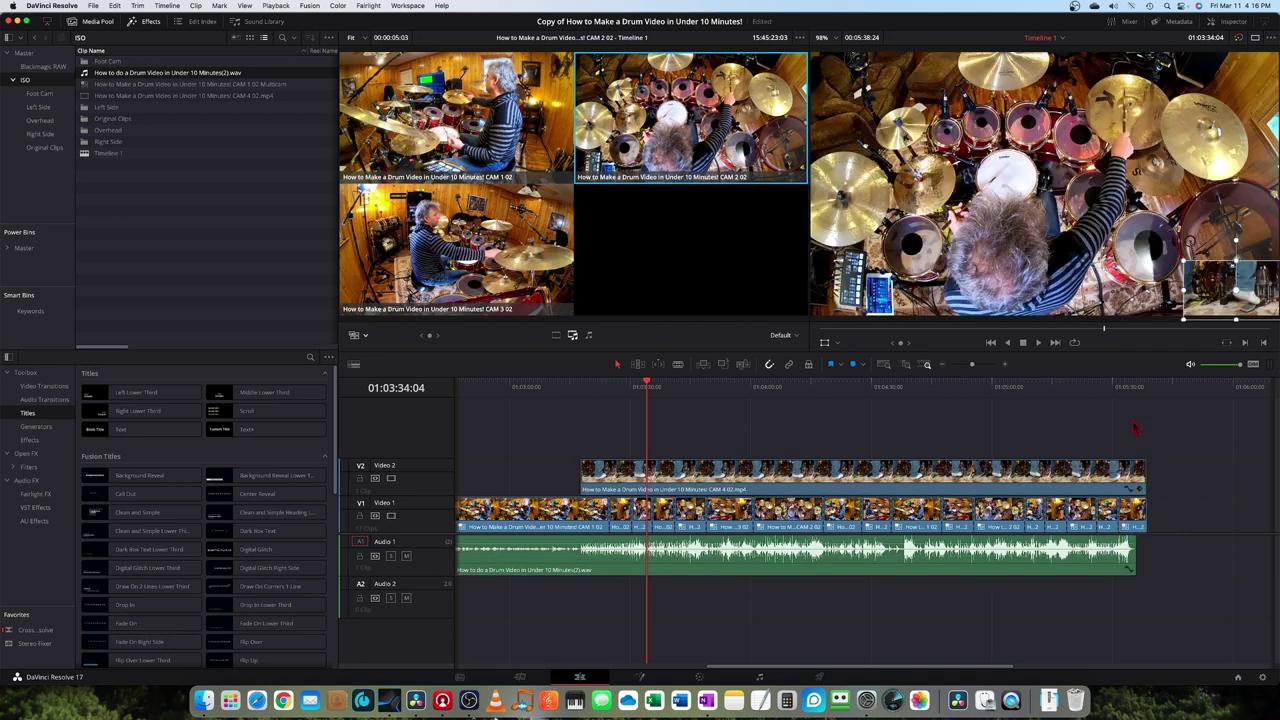
click(1150, 565)
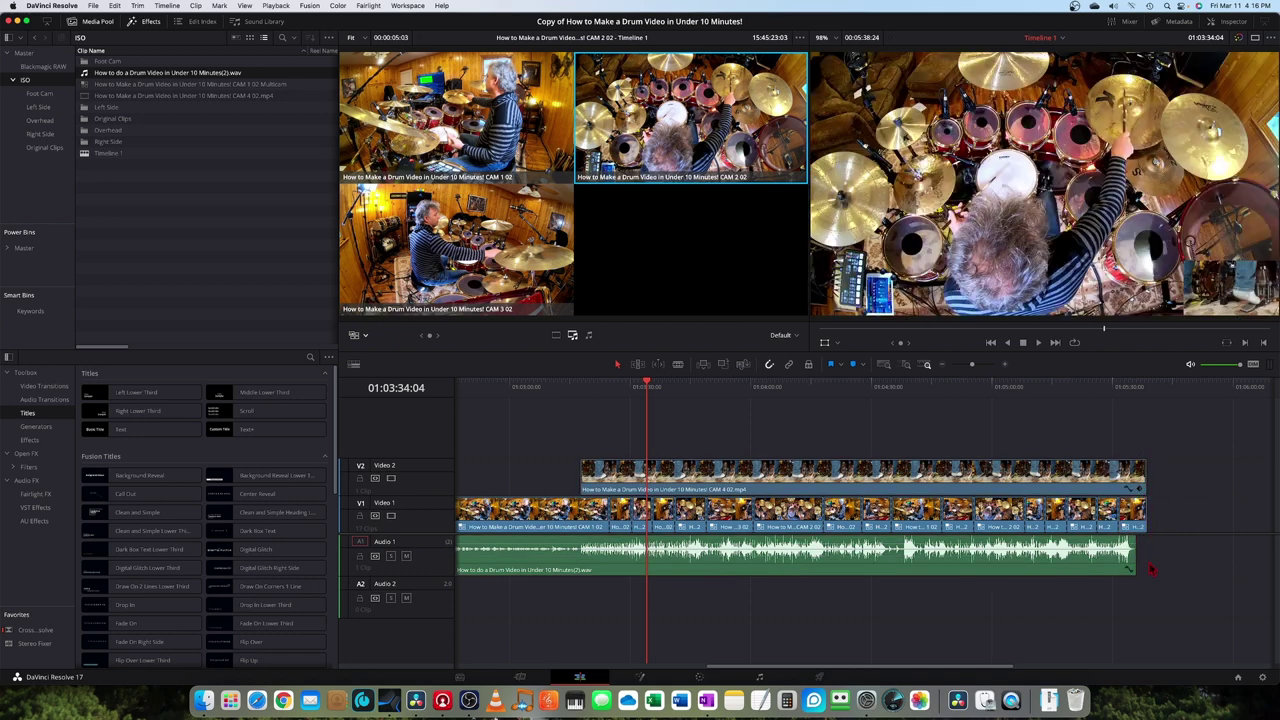
drag(1150, 568, 1136, 468)
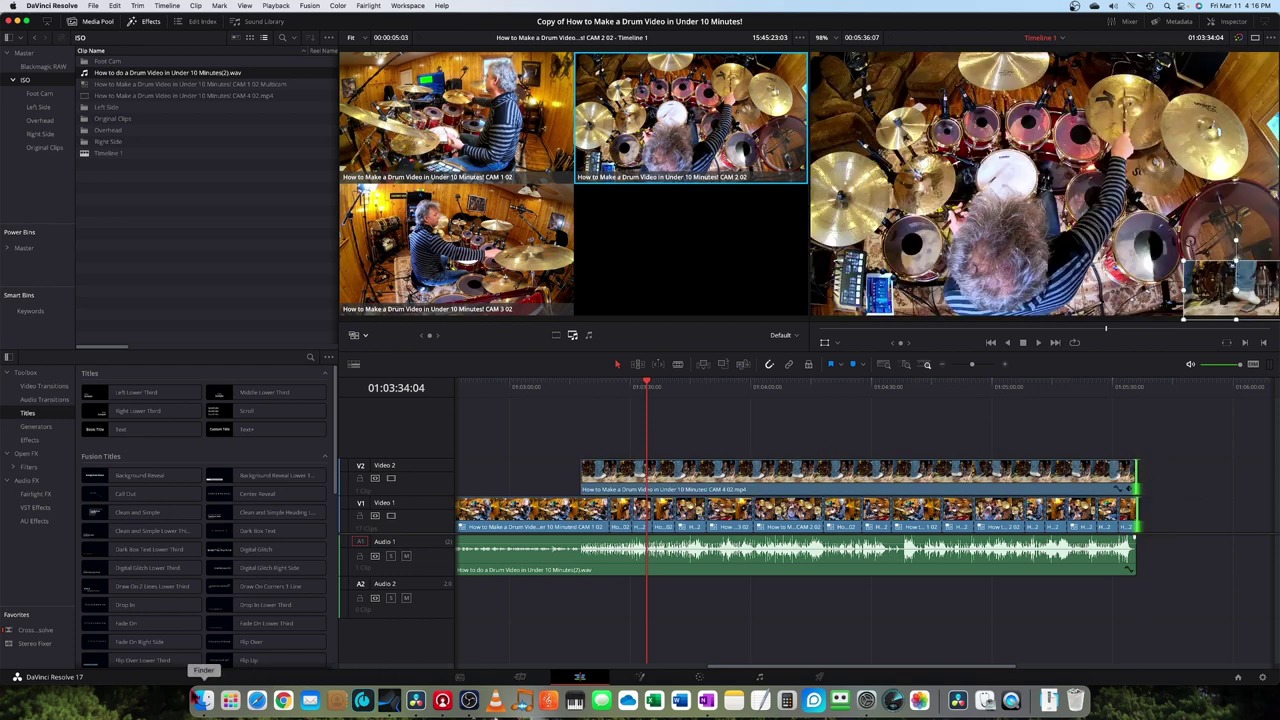
Step: Add a Cross Dissolve to the ends of the CAM 4 clip and the last multicam clip, extending the multicam dissolve further back
drag(35, 638, 1132, 480)
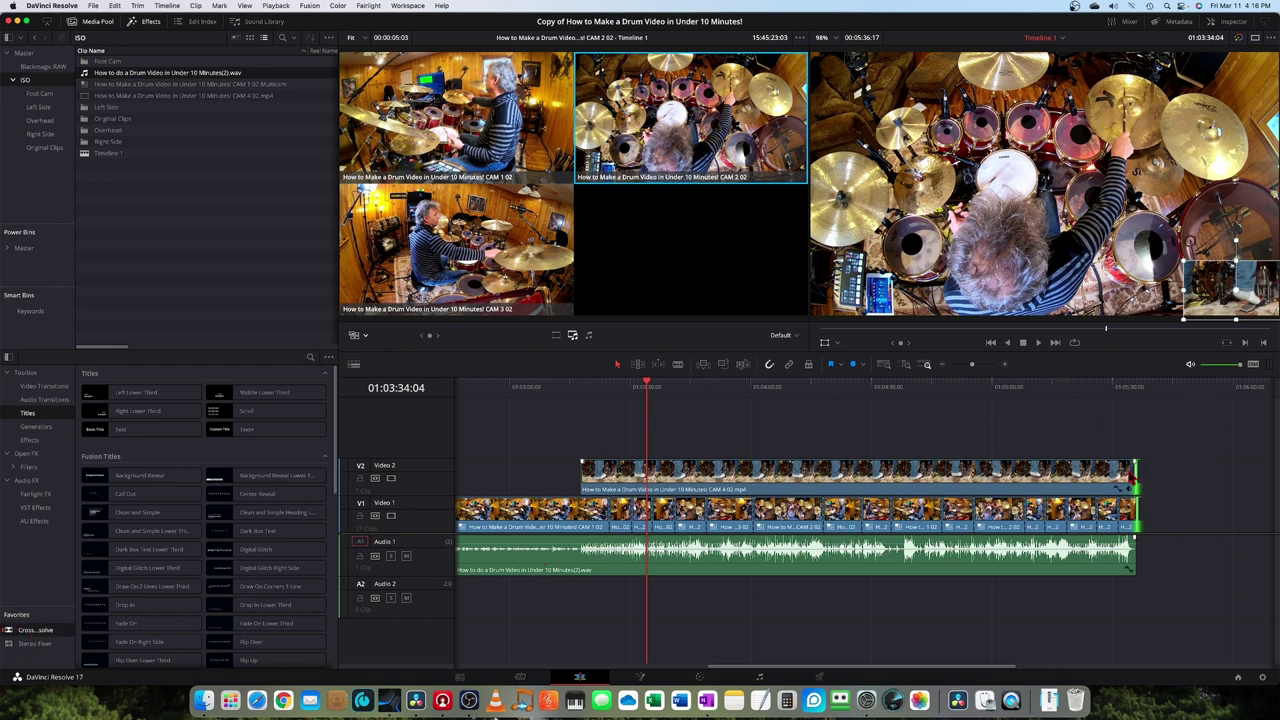
click(1137, 390)
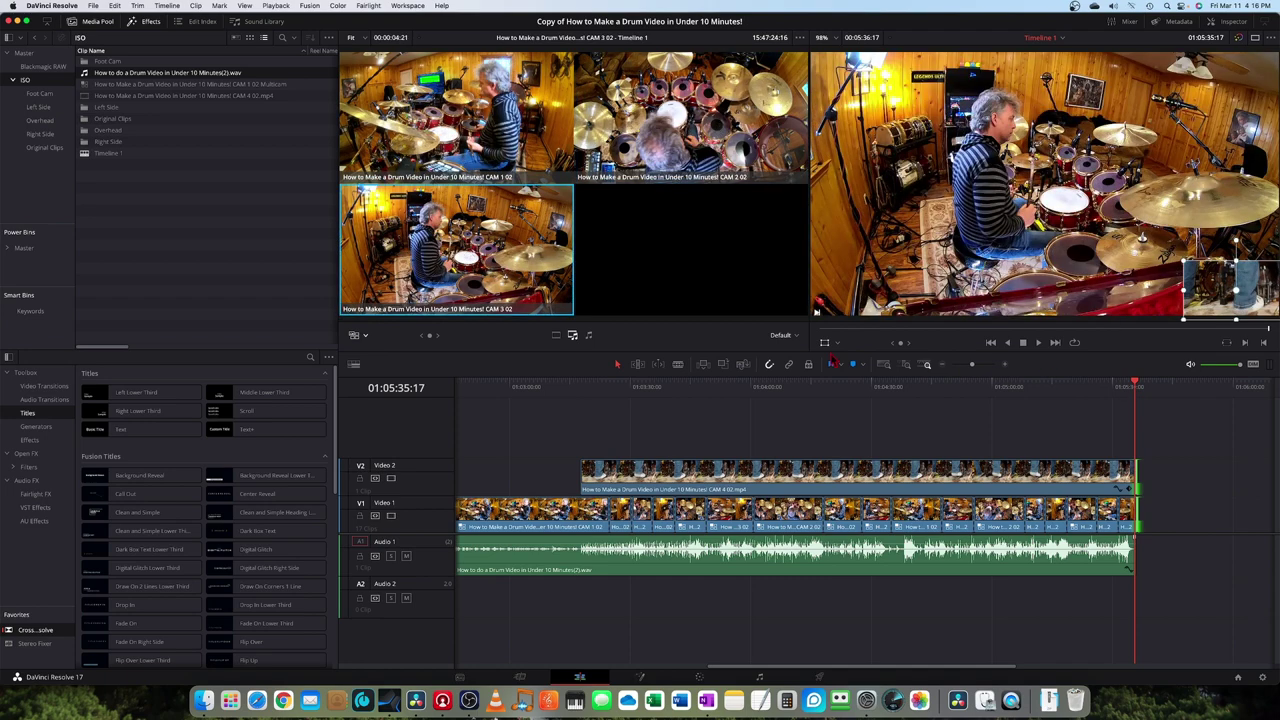
click(1006, 367)
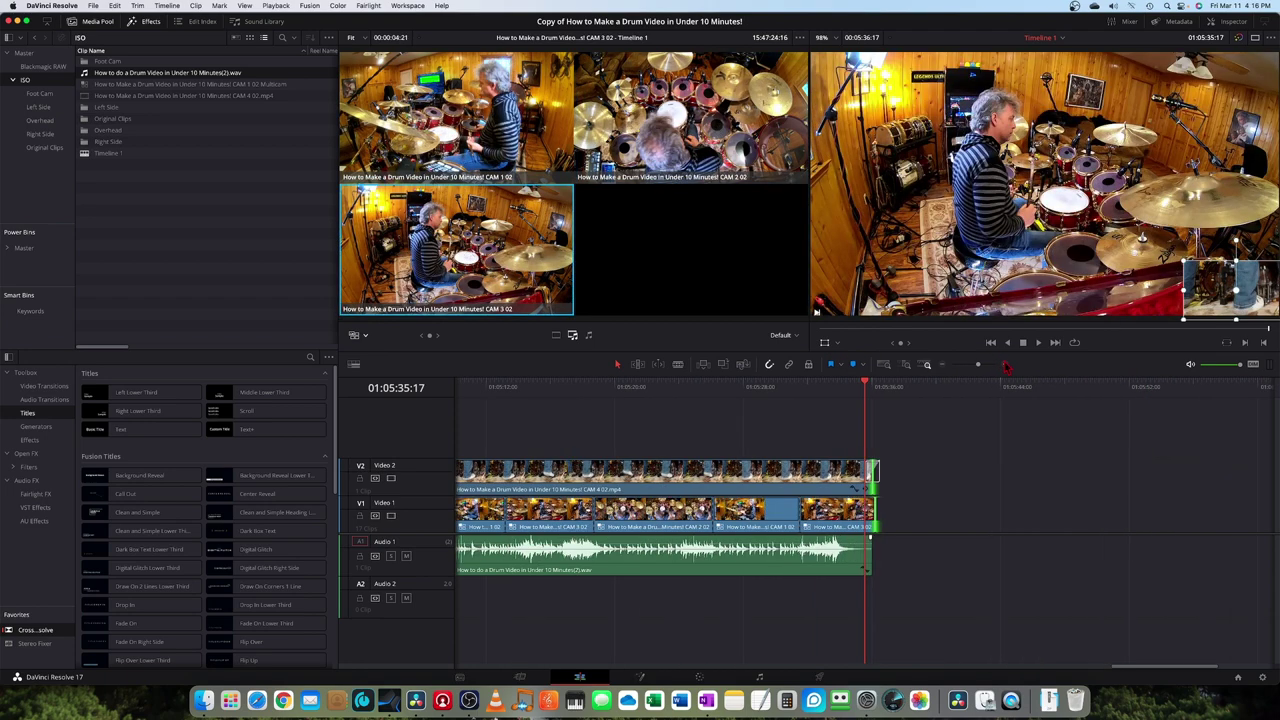
click(1006, 367)
click(1006, 367)
click(1006, 367)
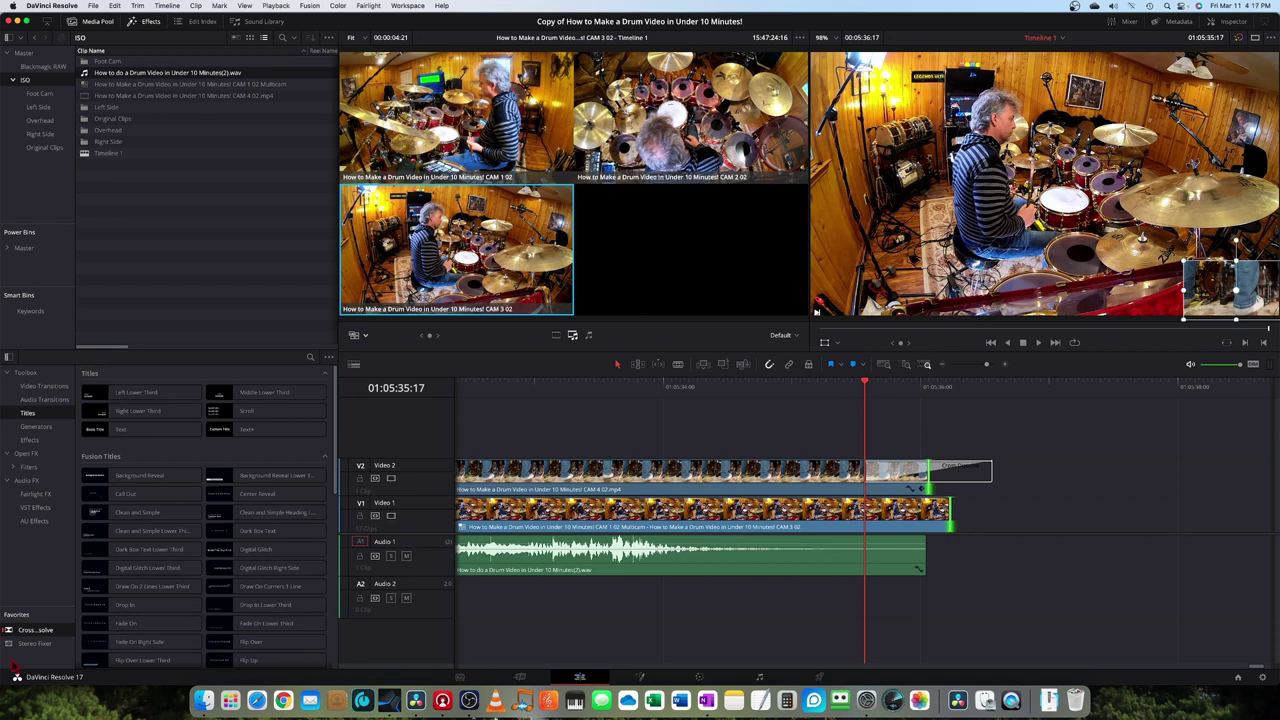
drag(30, 631, 690, 527)
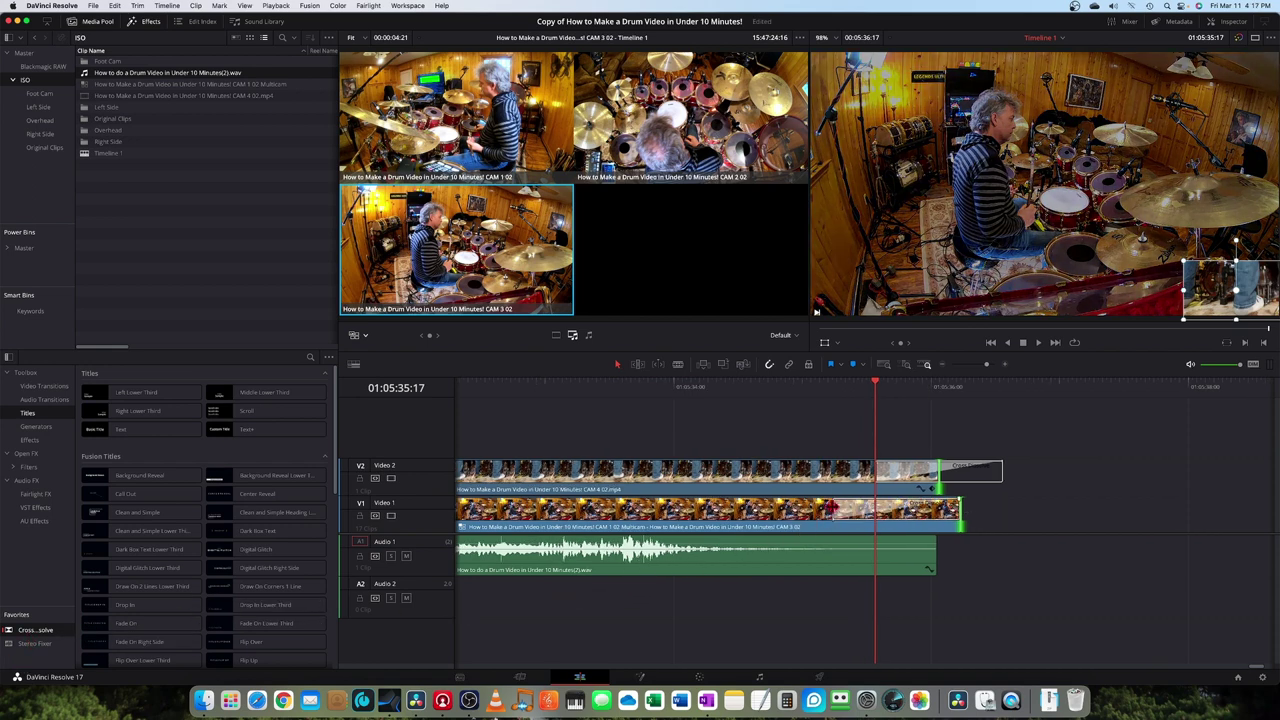
Step: Play the ending from about 01:05:33:22 past the end of the clips to check the dissolves
click(642, 389)
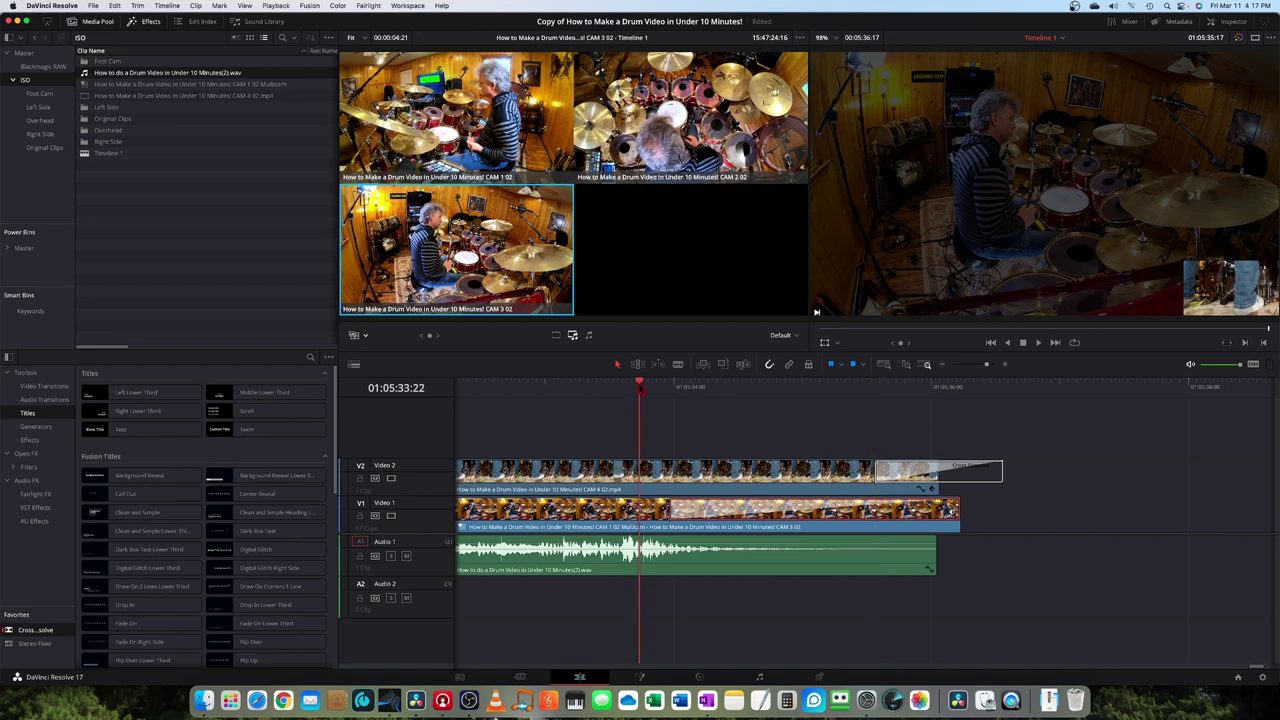
key(space)
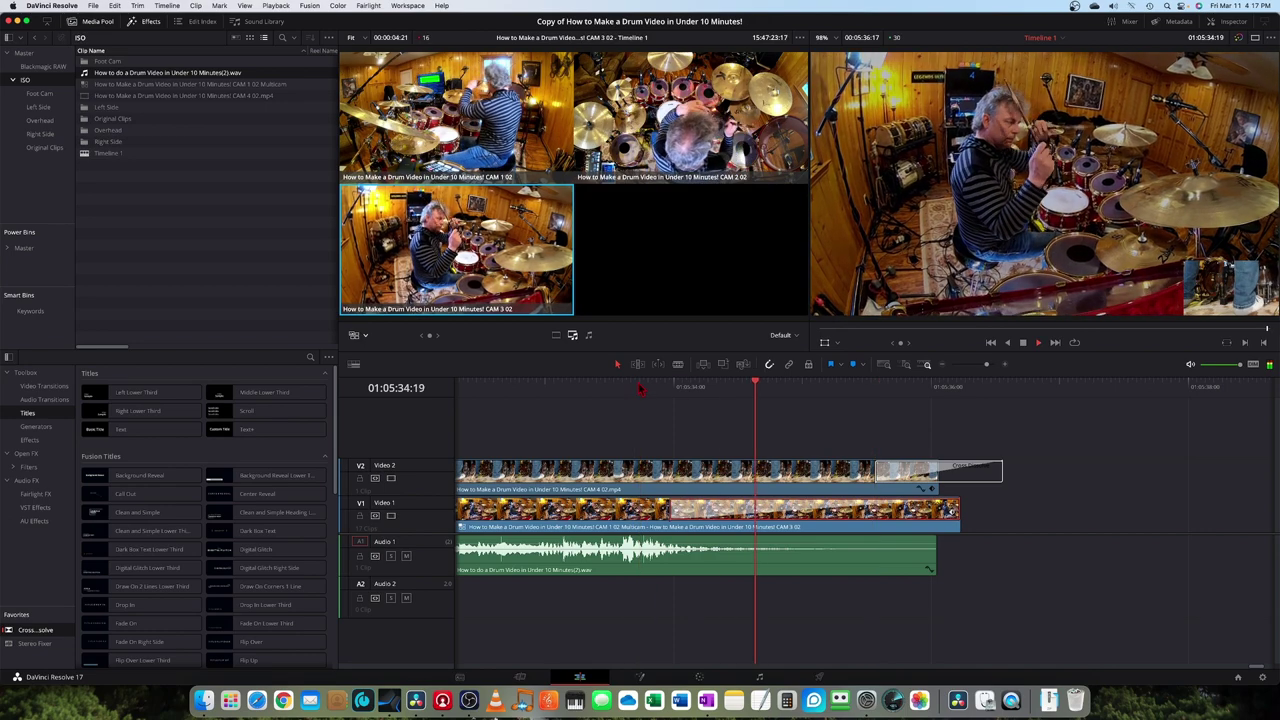
key(space)
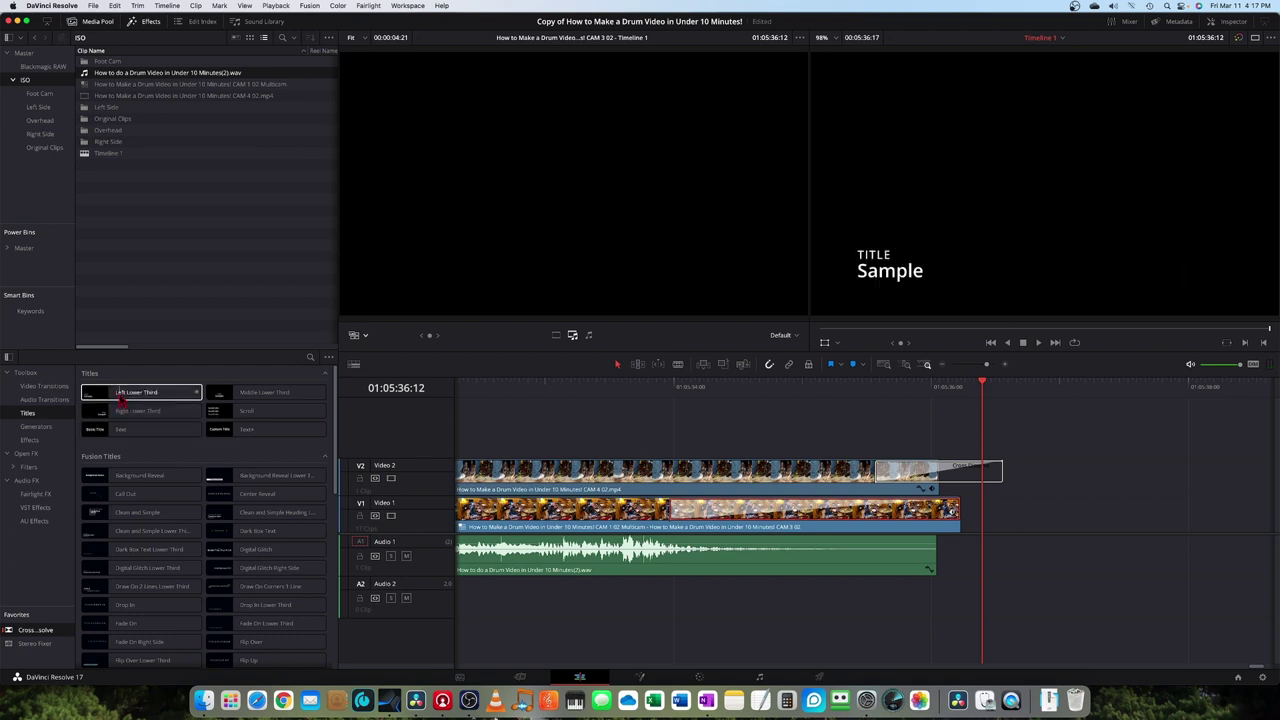
Step: Try placing a Left Lower Third title on a new Video 3 track above the ending and select its two text fields
drag(140, 392, 512, 440)
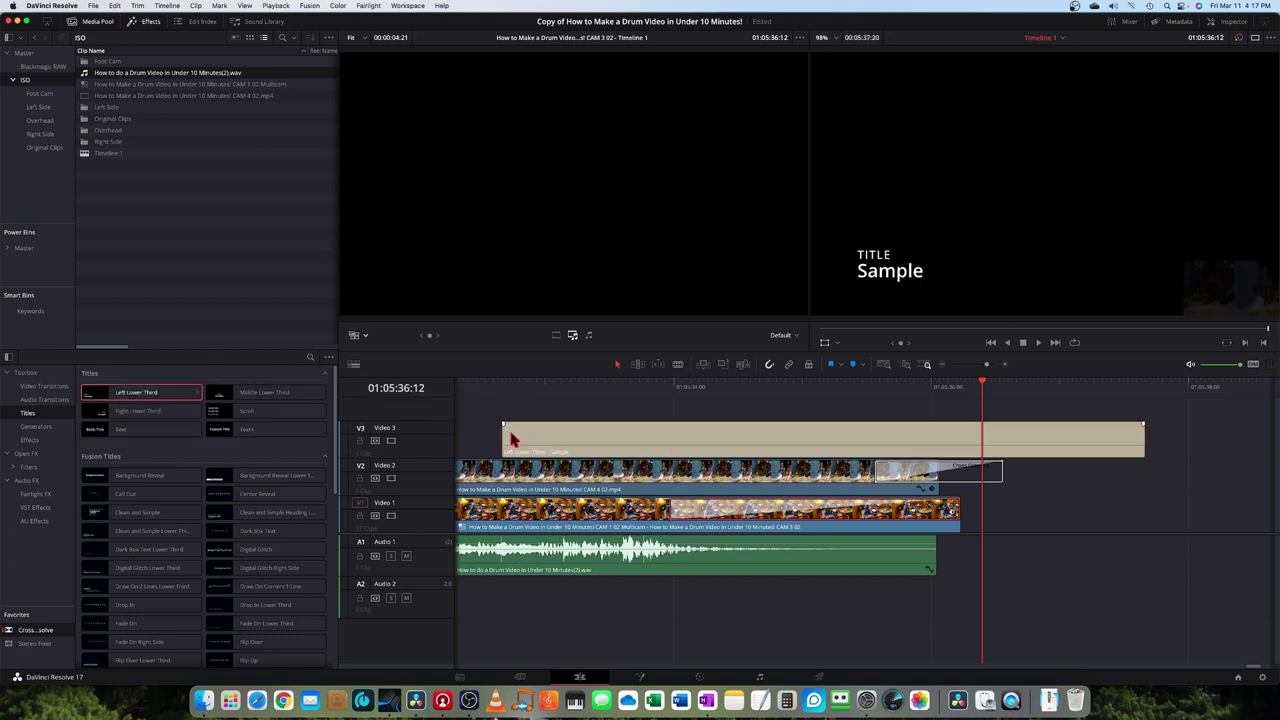
double_click(829, 435)
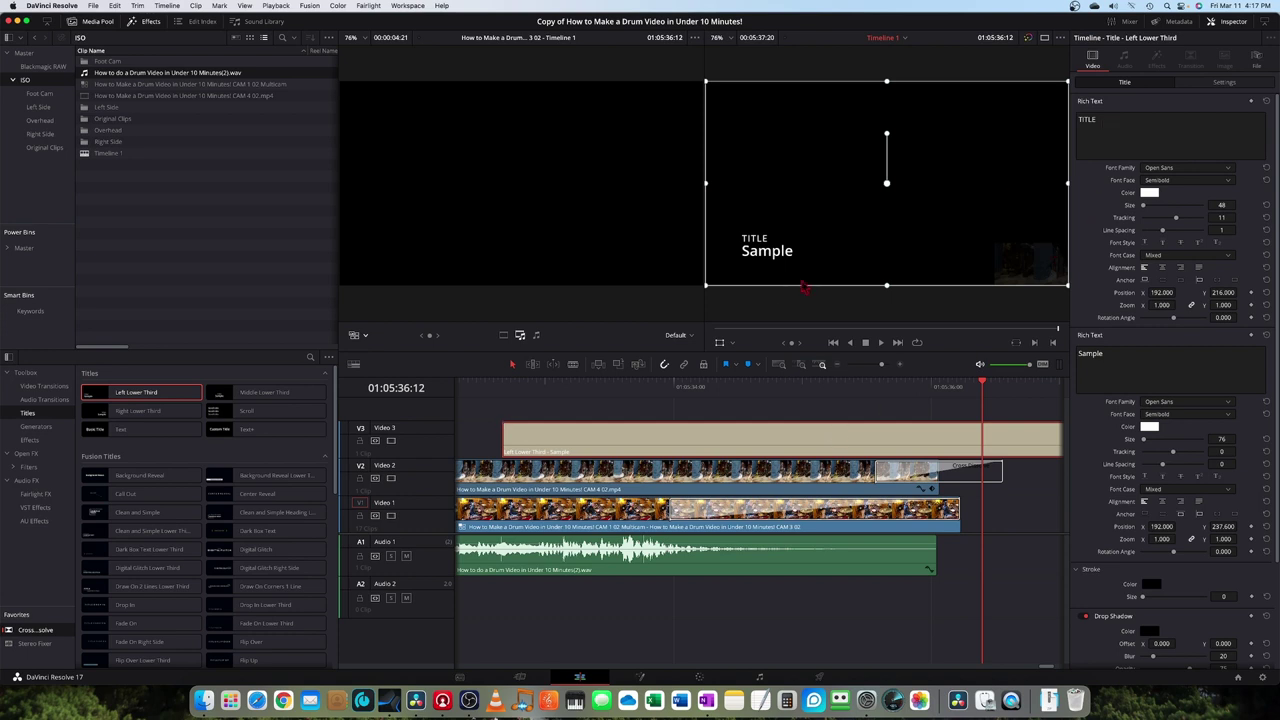
click(1154, 363)
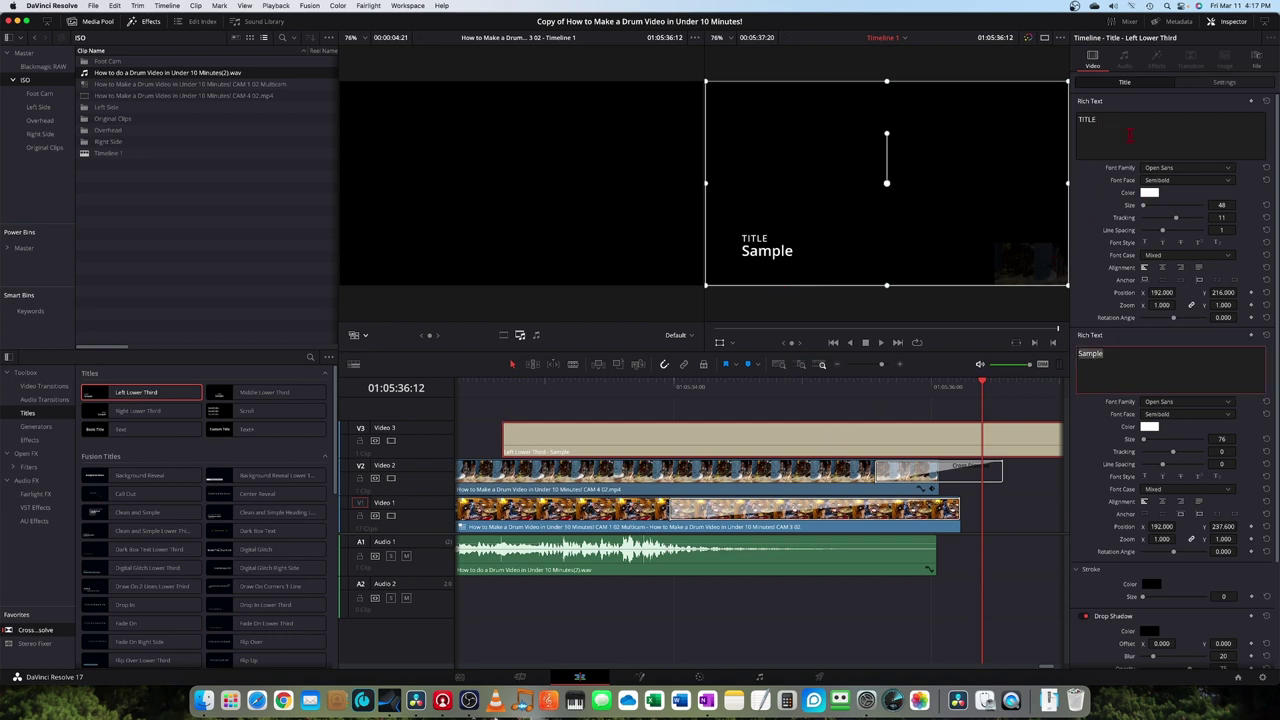
click(1122, 116)
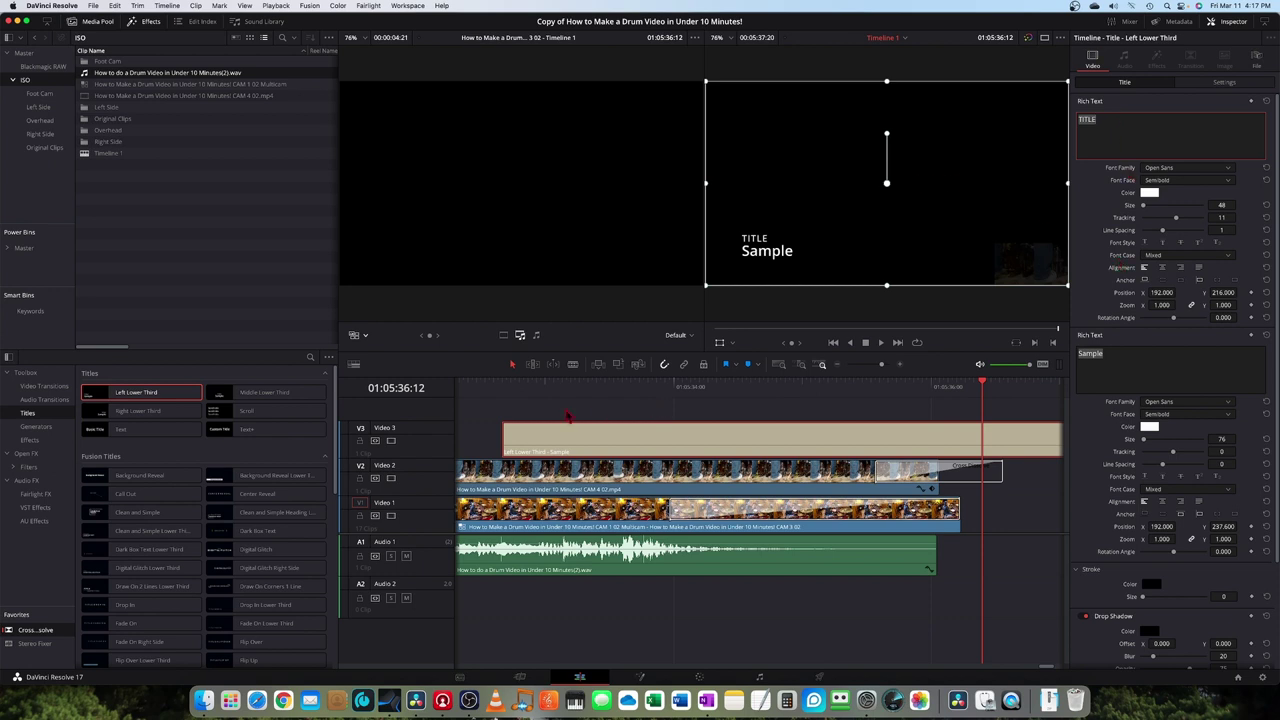
key(super+z)
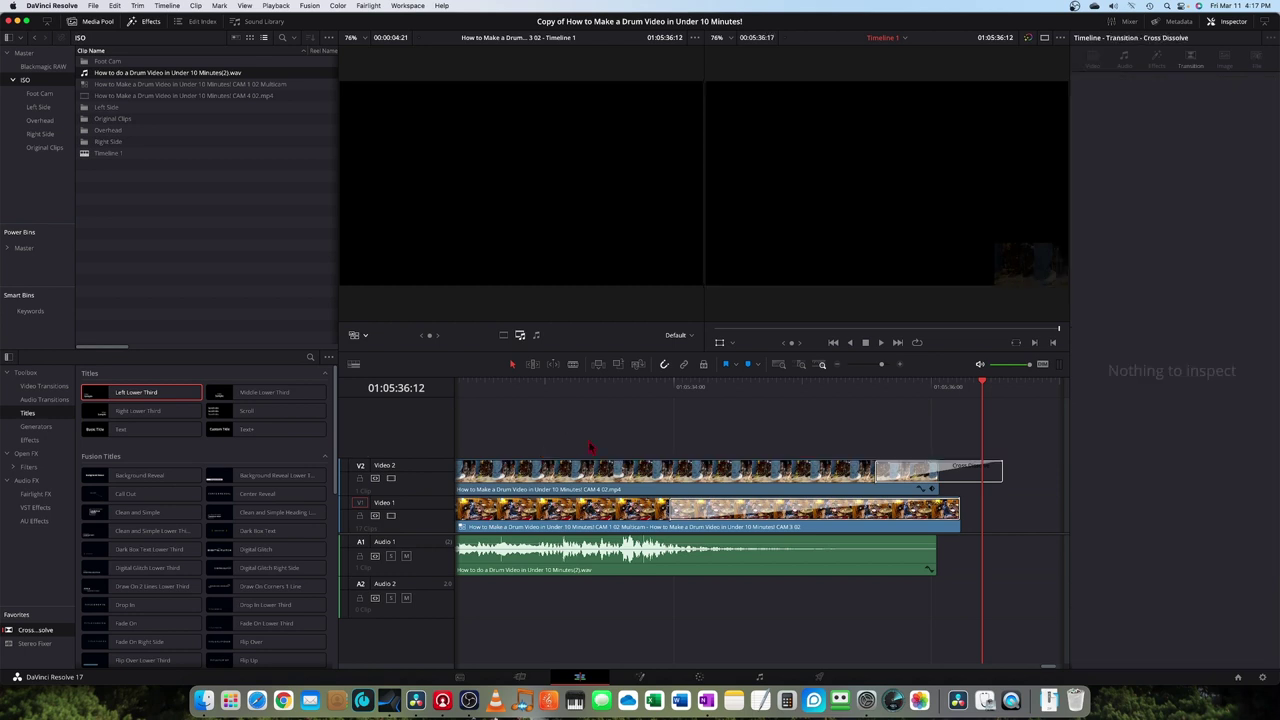
scroll(845, 672, left, 5)
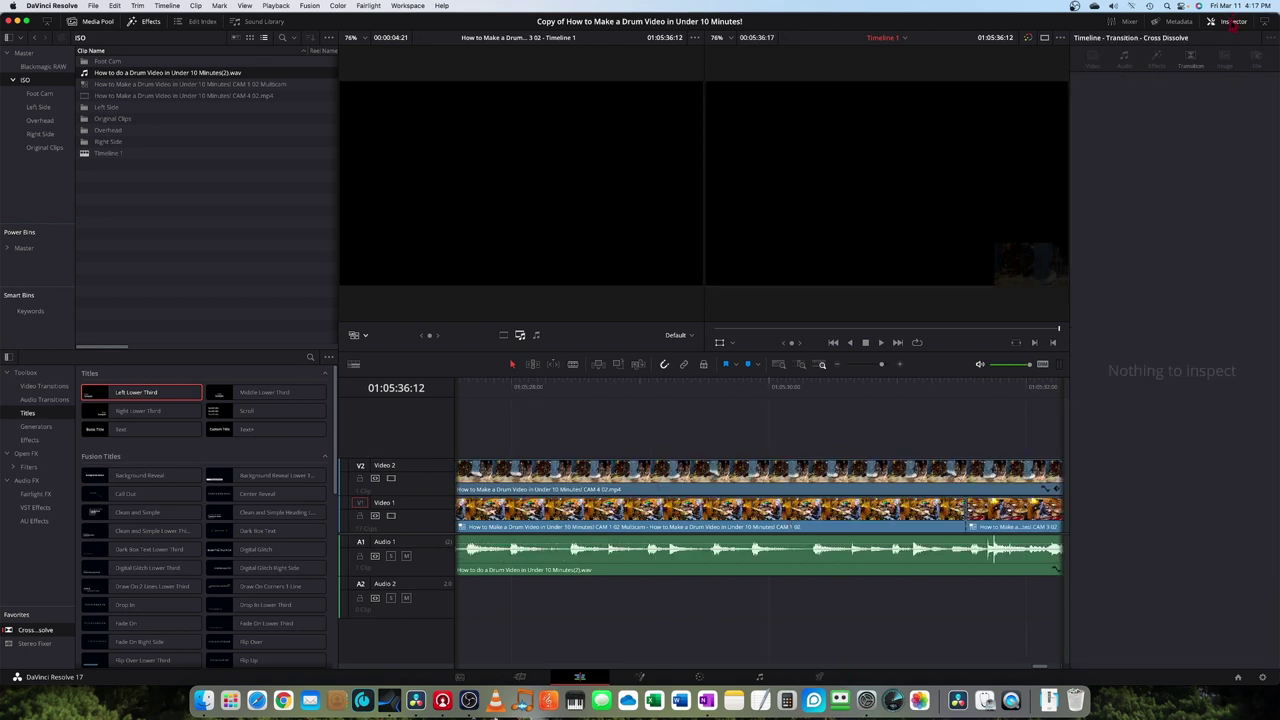
click(1233, 24)
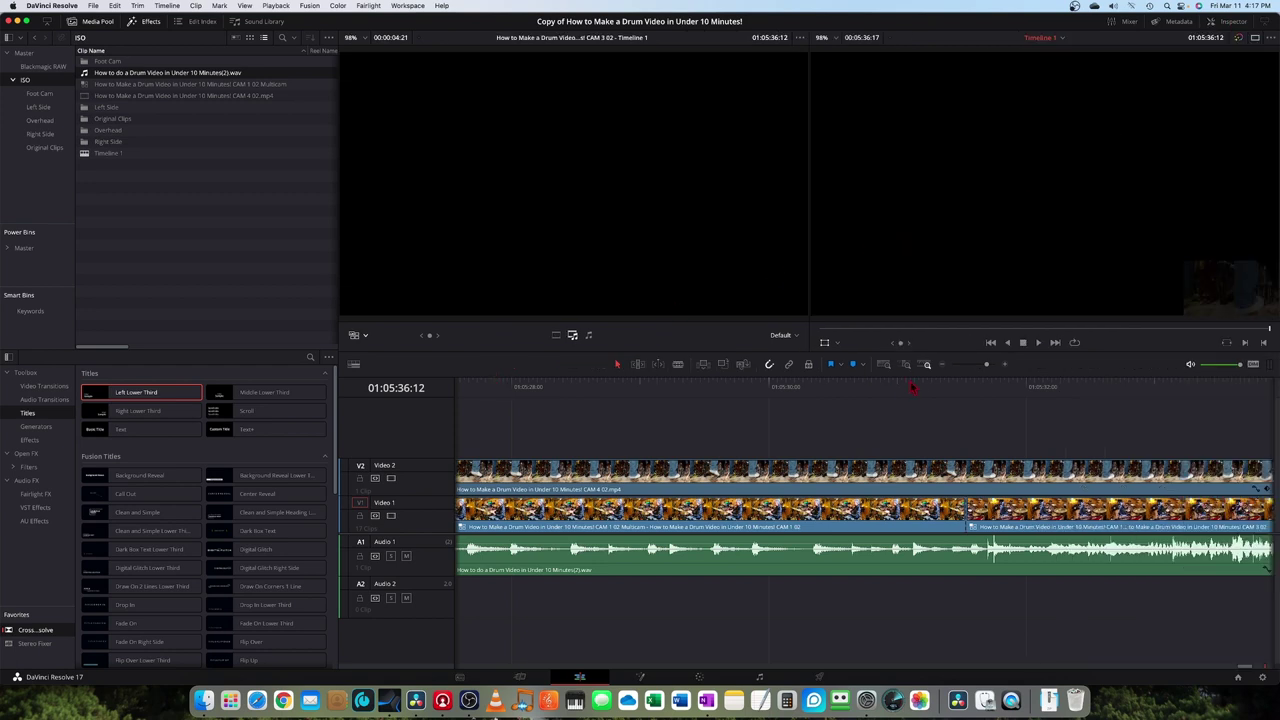
Step: Fit the whole timeline in view and play passages of the talking section and the switched drumming near 01:03:35
click(884, 365)
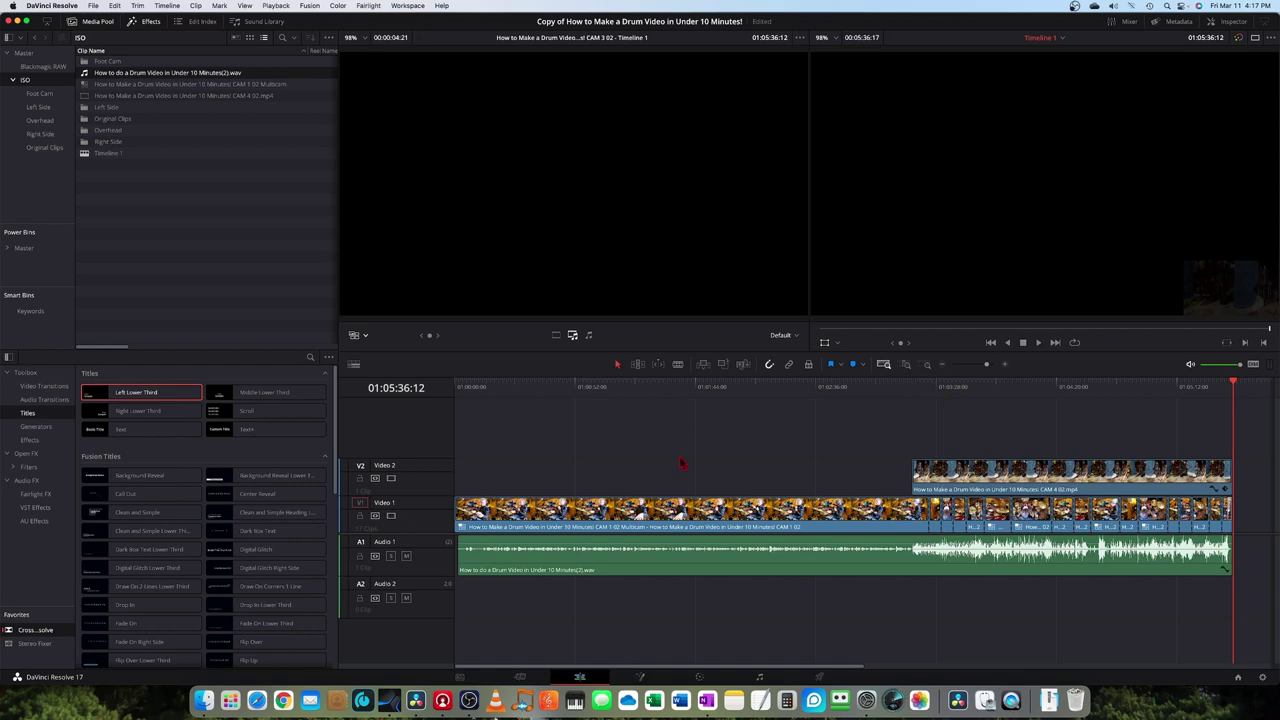
click(508, 386)
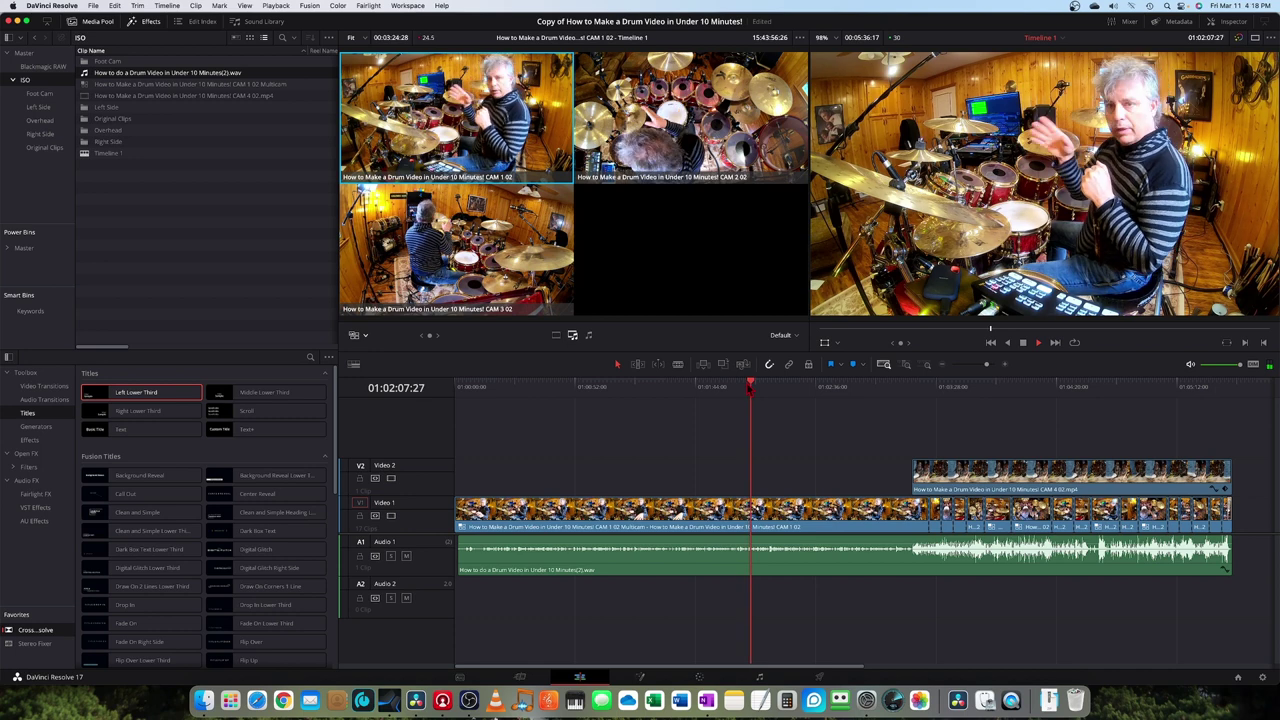
key(space)
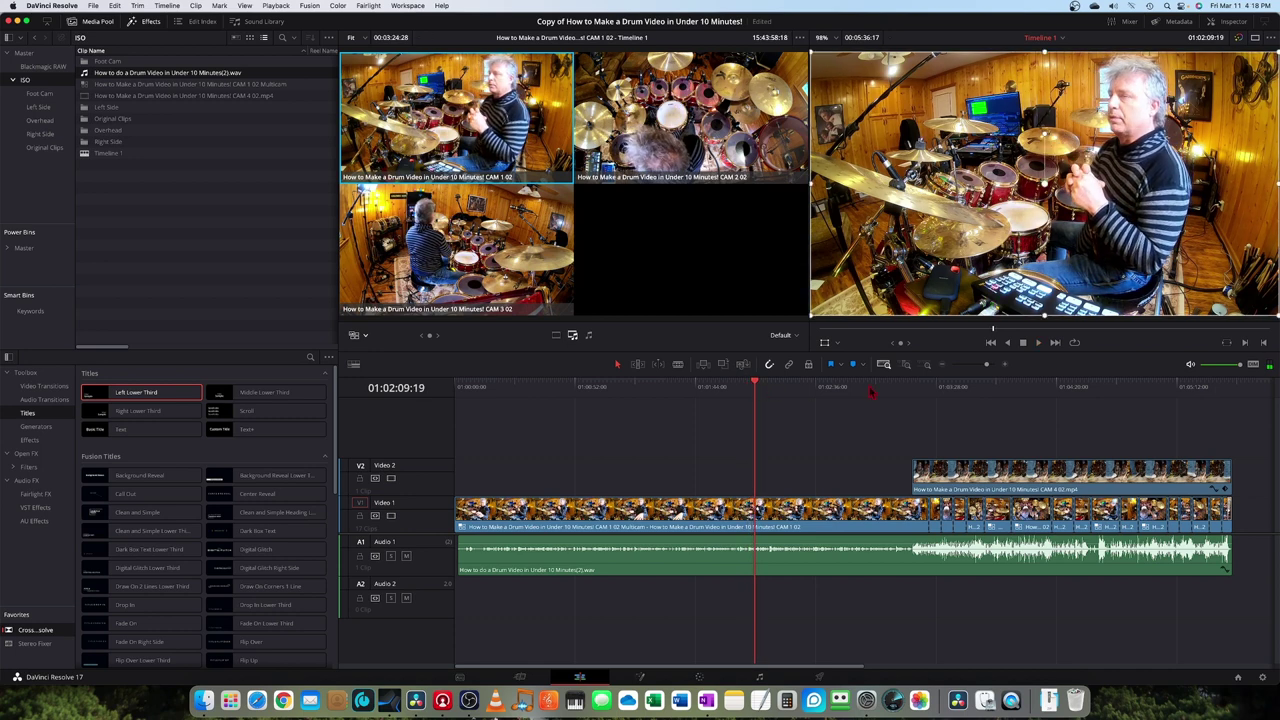
click(958, 390)
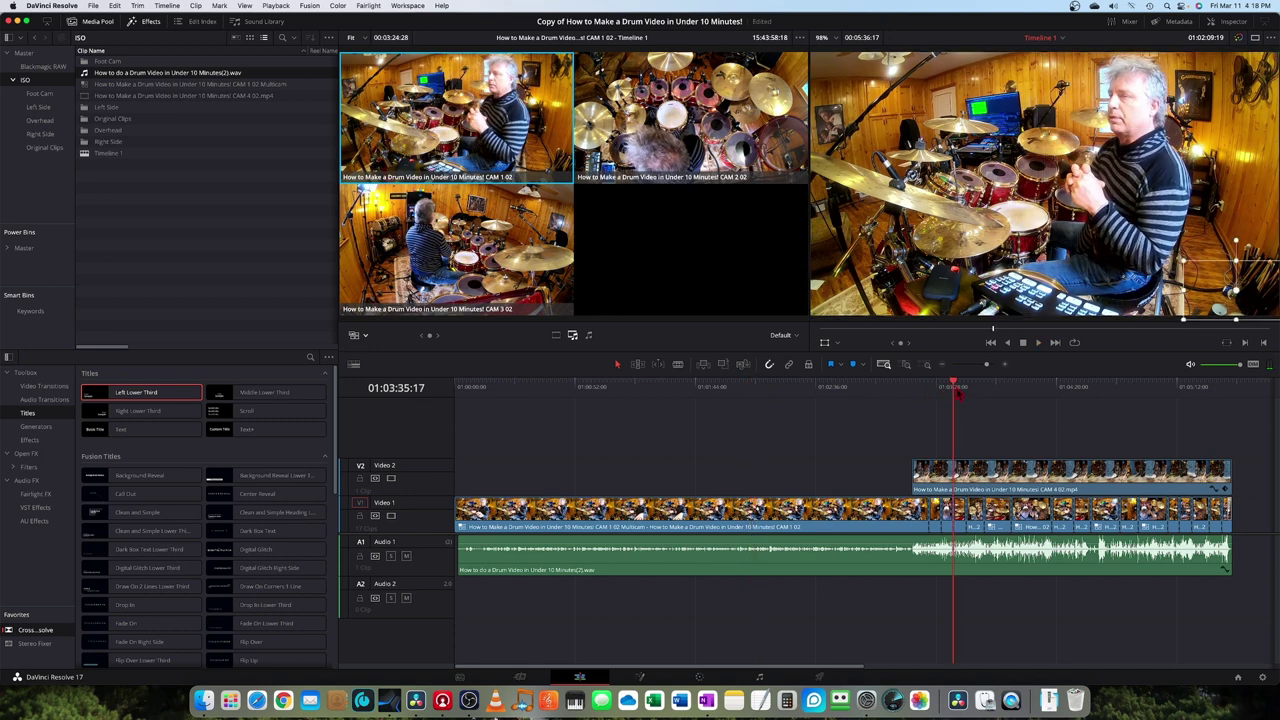
key(space)
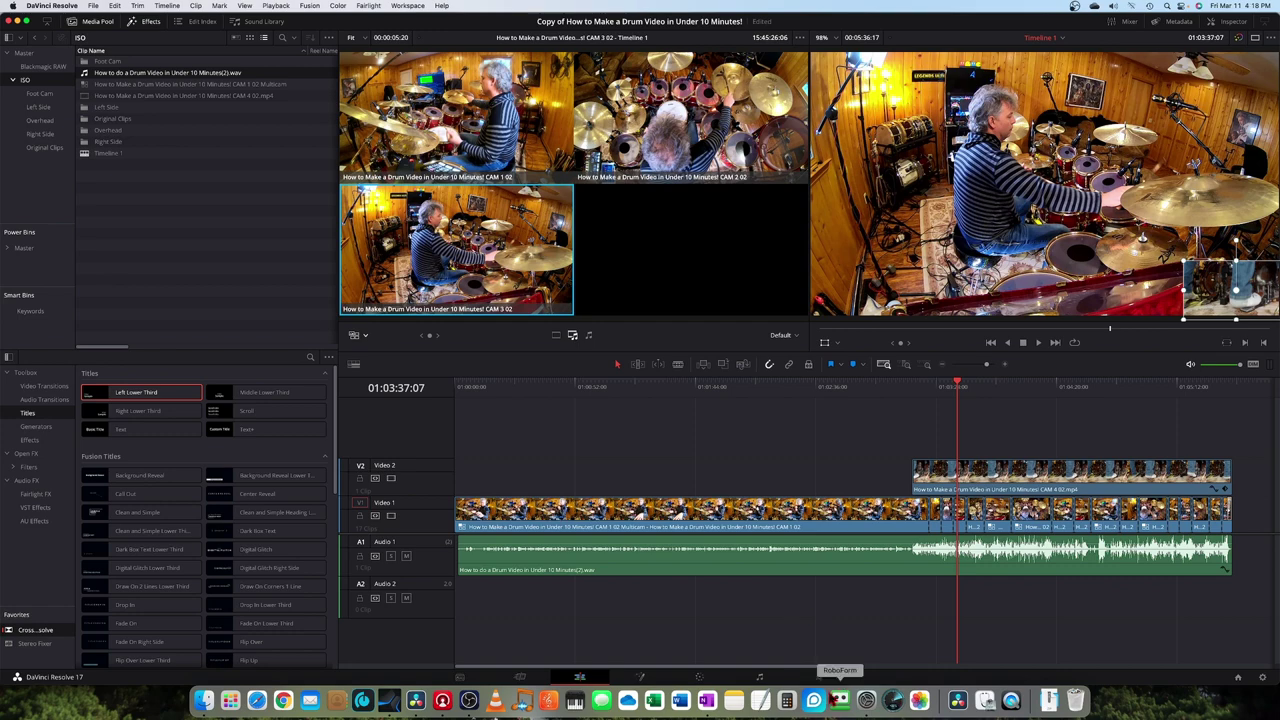
Step: Set the render filename to "How to do a Drum Video in Under 10 Minutes", copying it from the mixdown file and removing the "(2)" suffix
click(819, 677)
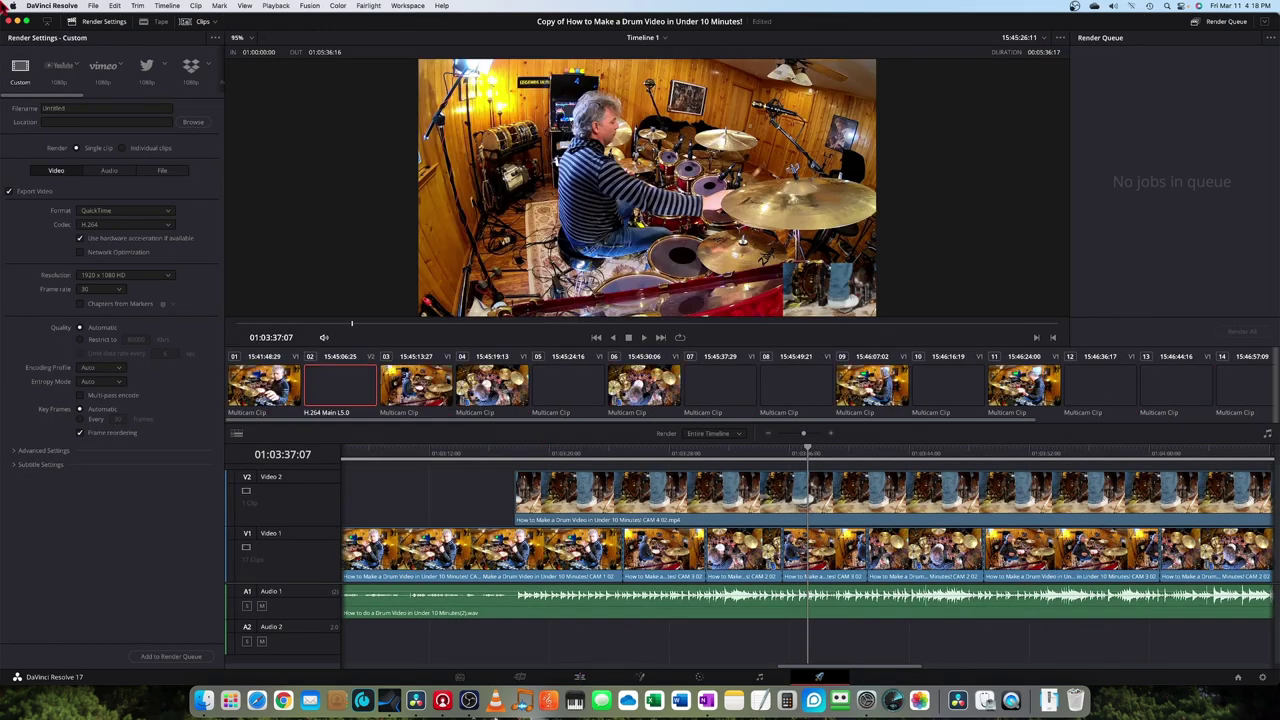
click(85, 108)
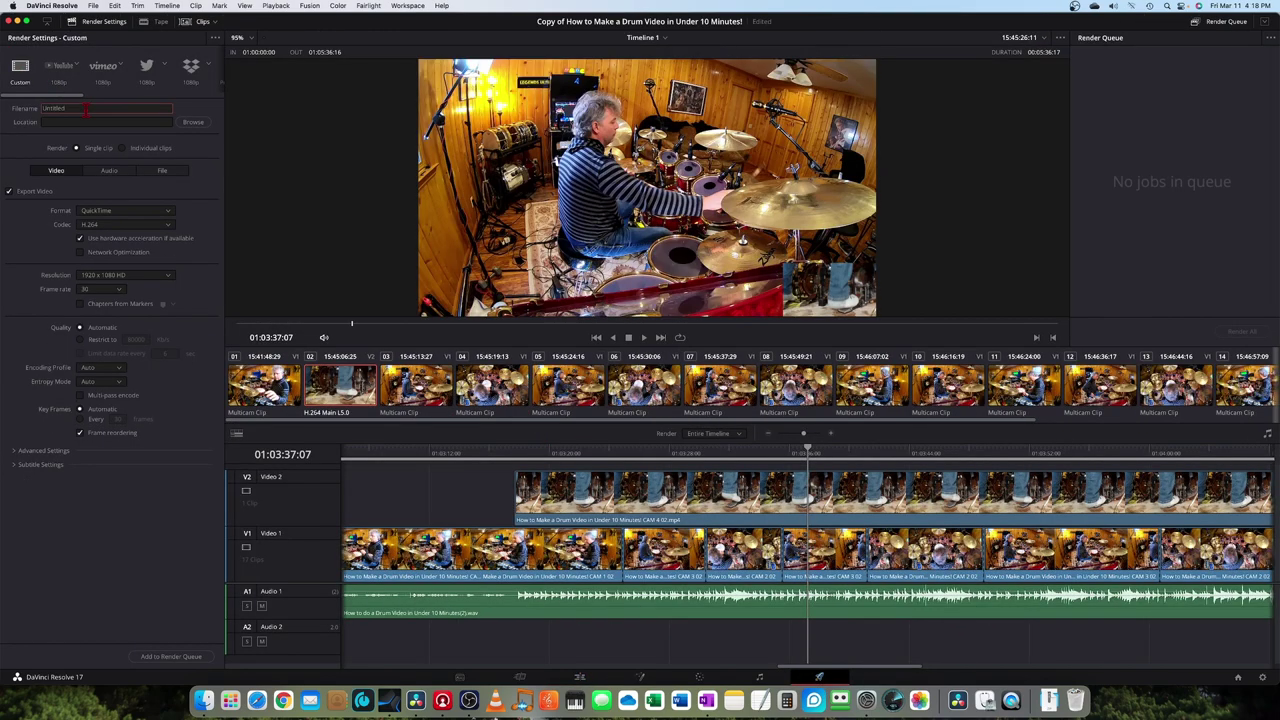
key(super+Tab)
key(super+Tab)
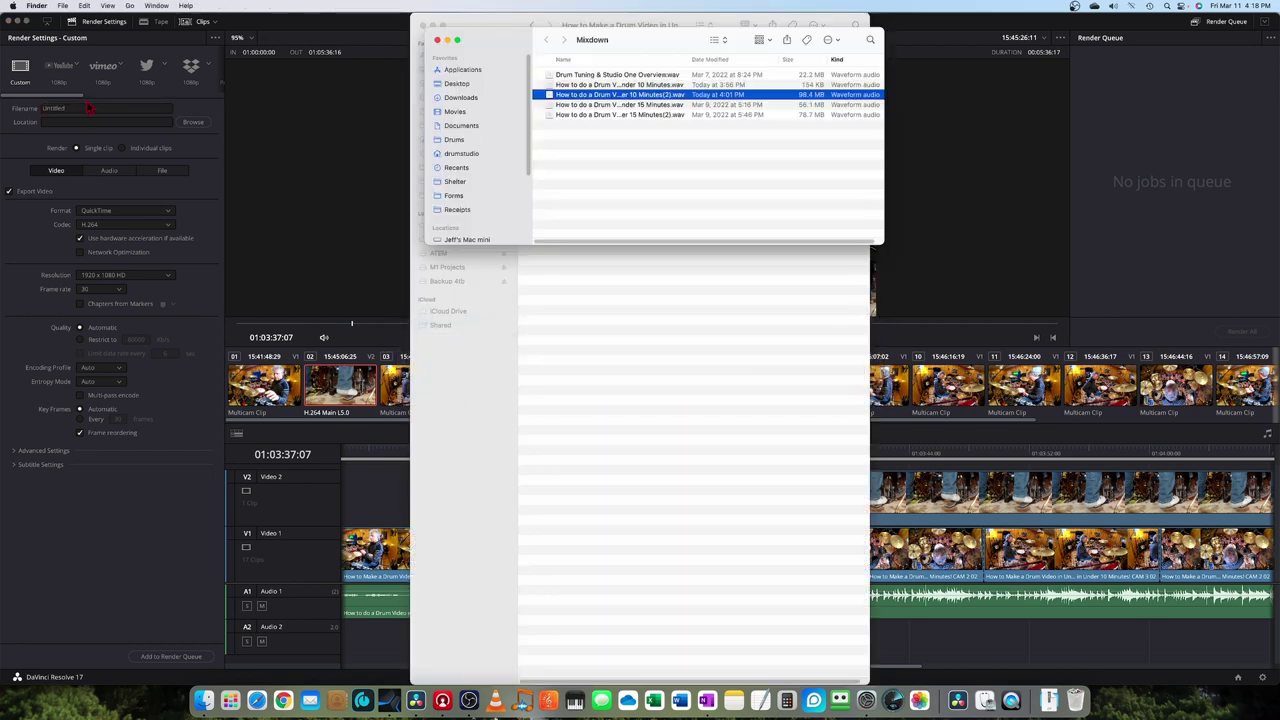
key(Return)
key(super+c)
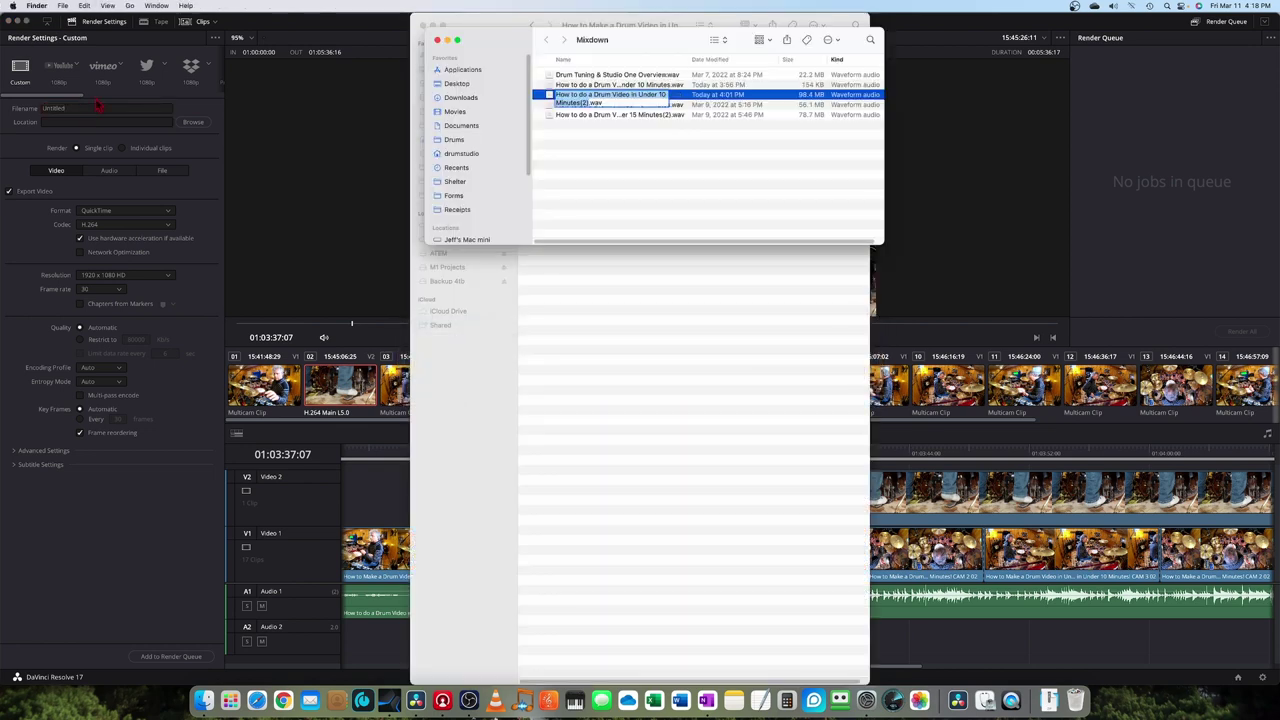
click(111, 107)
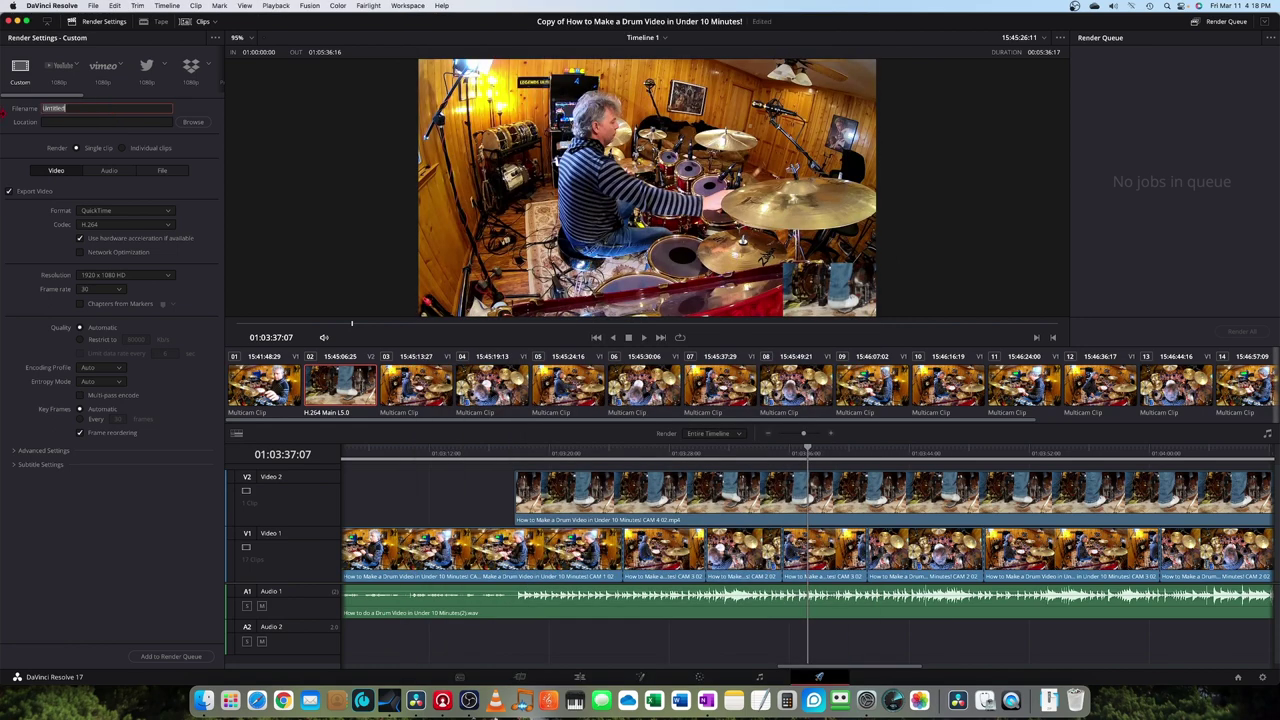
key(super+v)
key(BackSpace)
key(BackSpace)
key(BackSpace)
Step: Set the render location to the Finished Videos folder inside DaVinci Resolve Videos
click(106, 121)
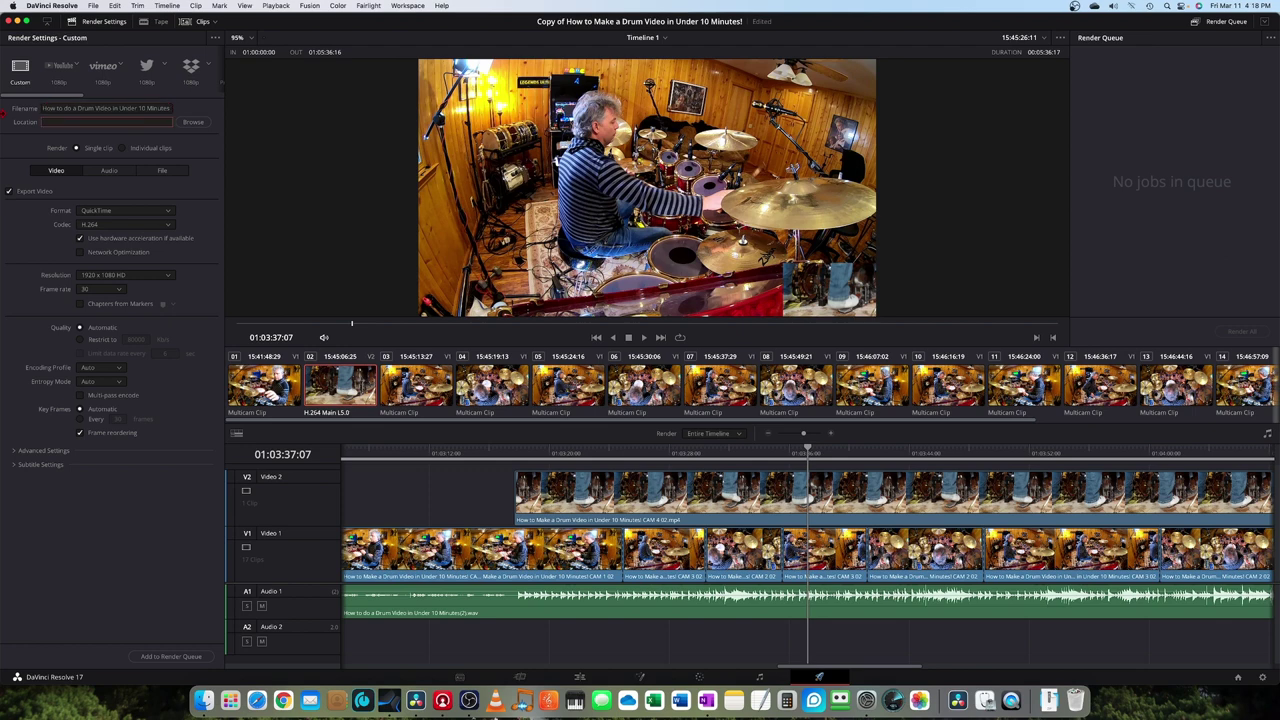
click(193, 121)
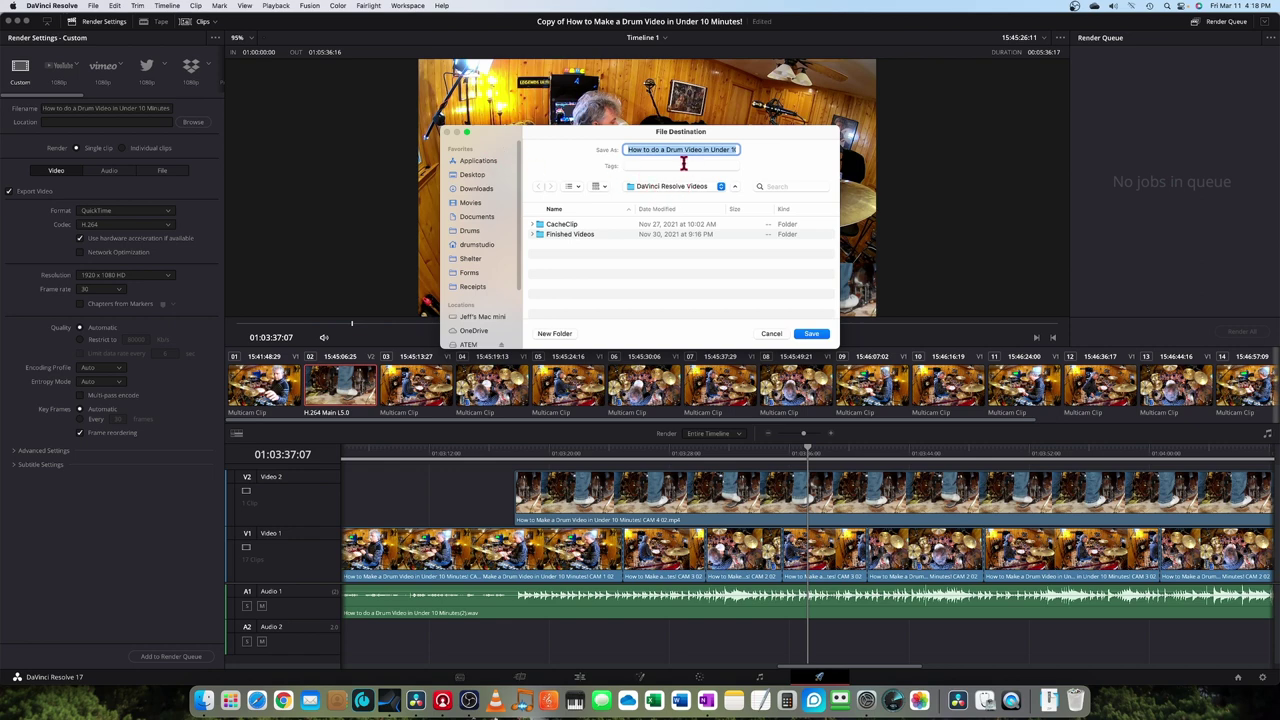
double_click(600, 233)
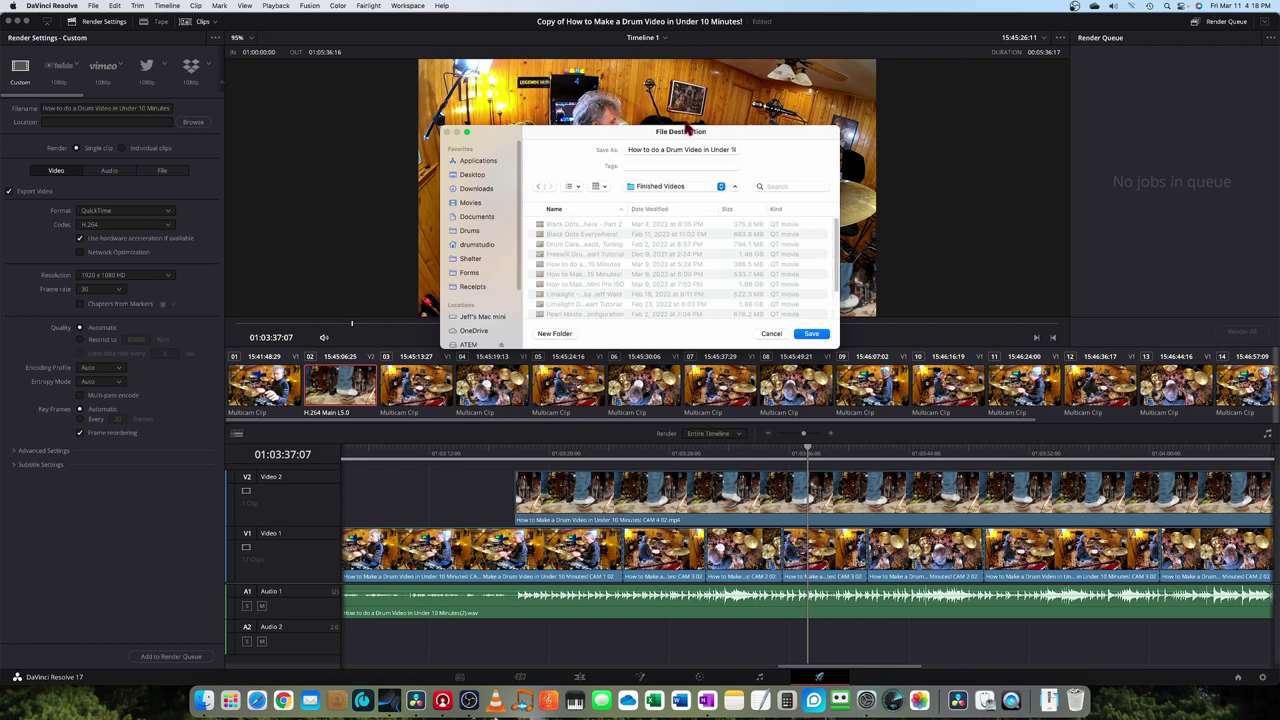
drag(689, 149, 850, 150)
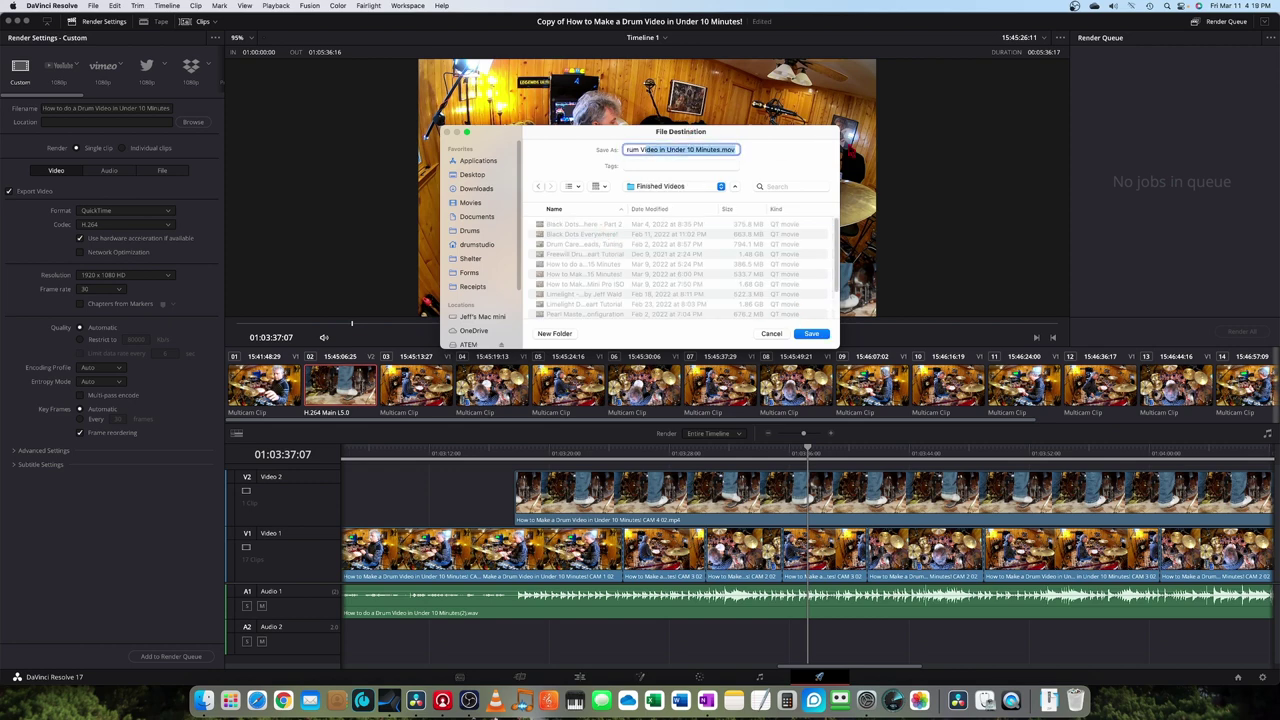
click(811, 334)
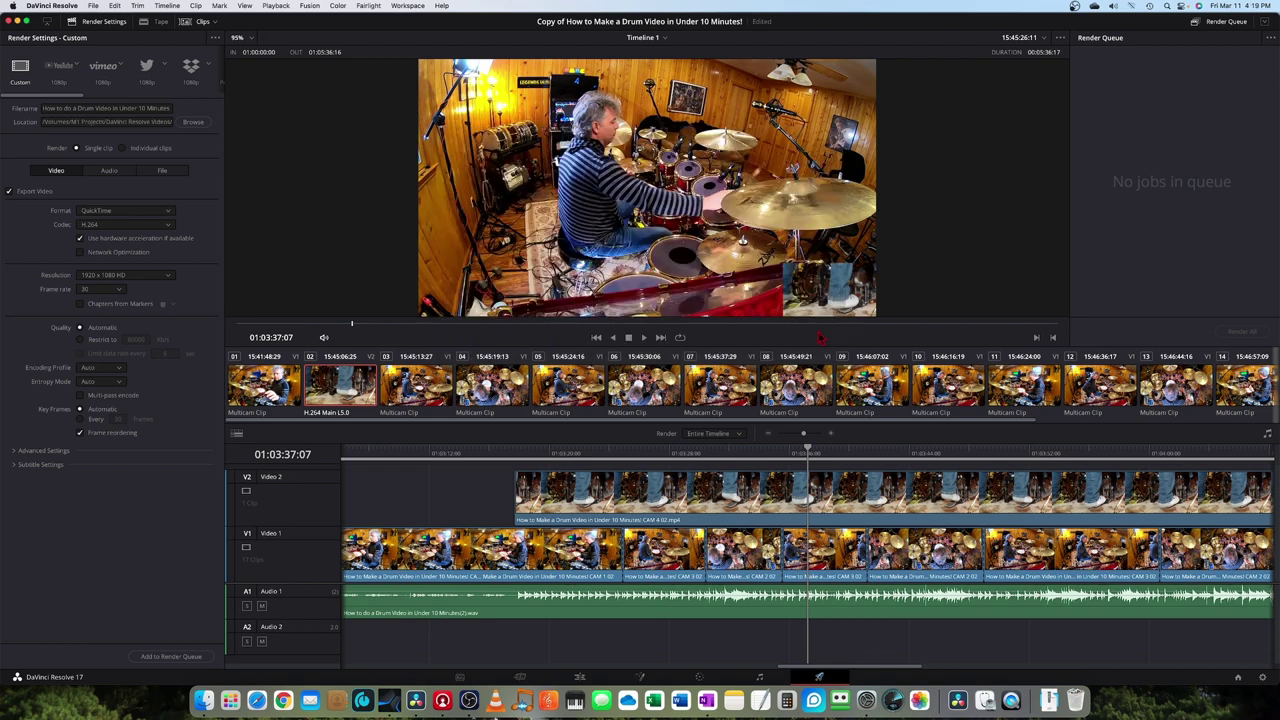
Step: Add the timeline to the render queue and render the job
click(170, 657)
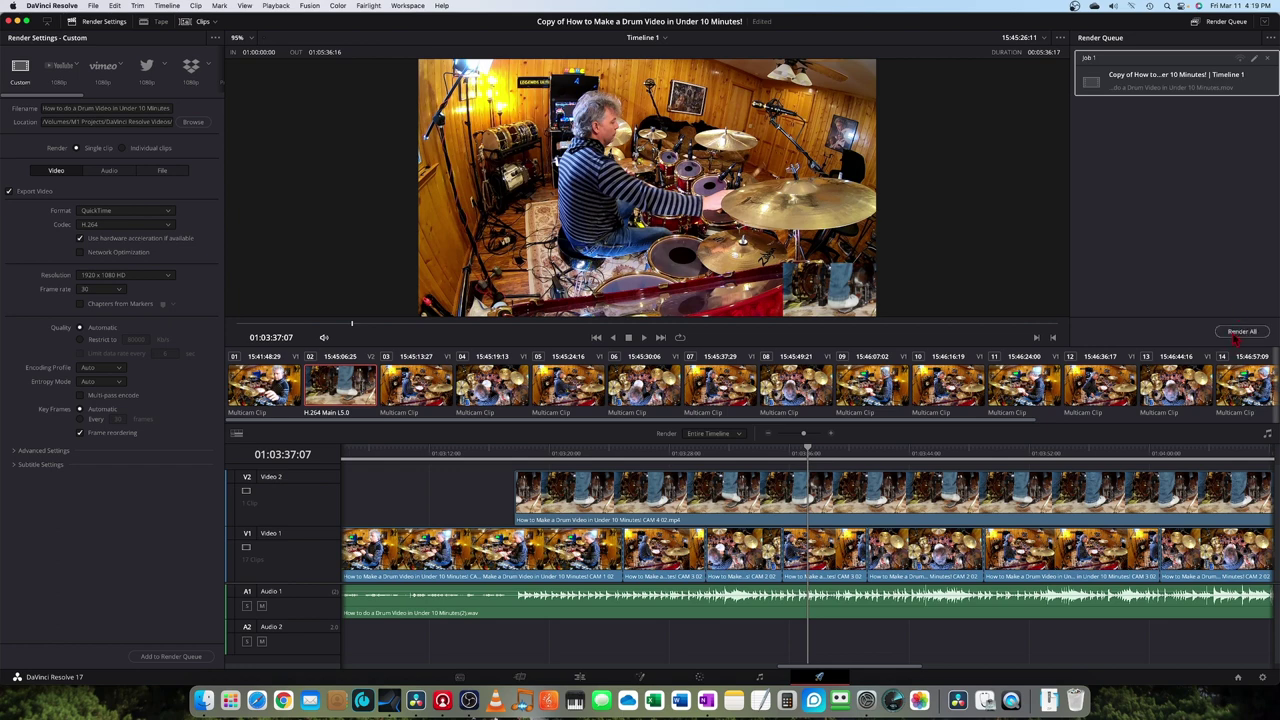
click(1240, 332)
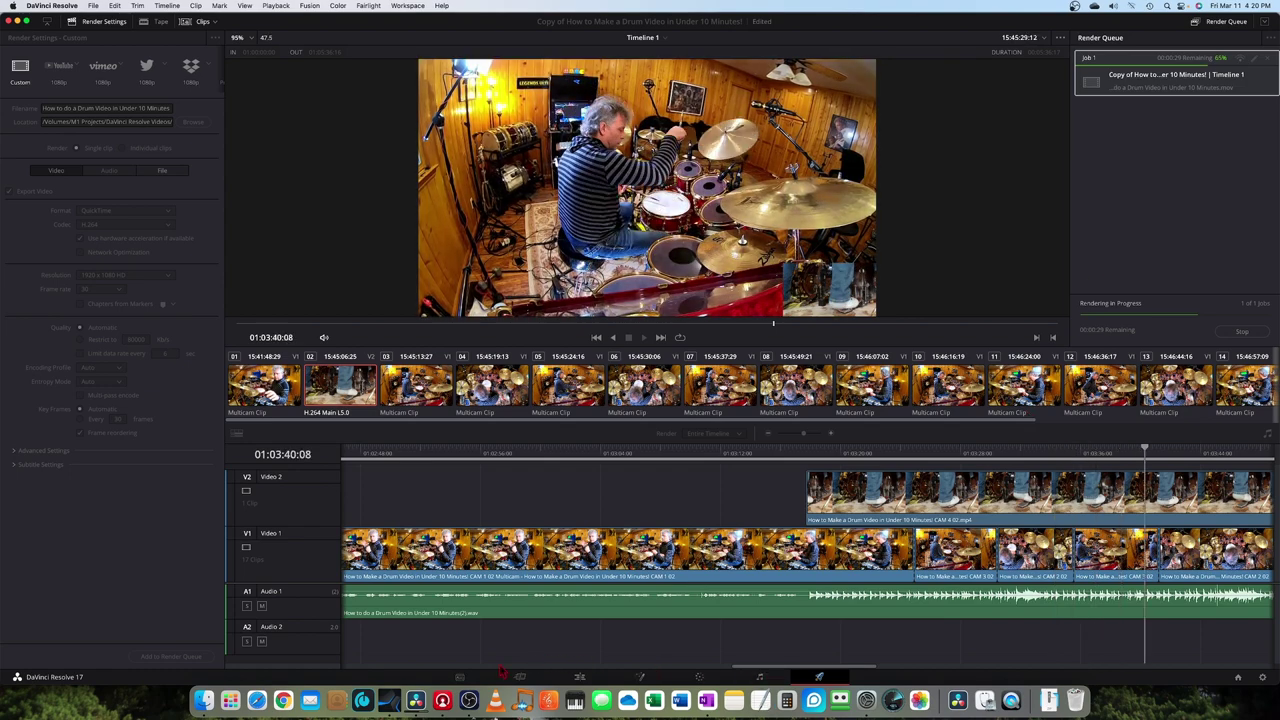
click(469, 700)
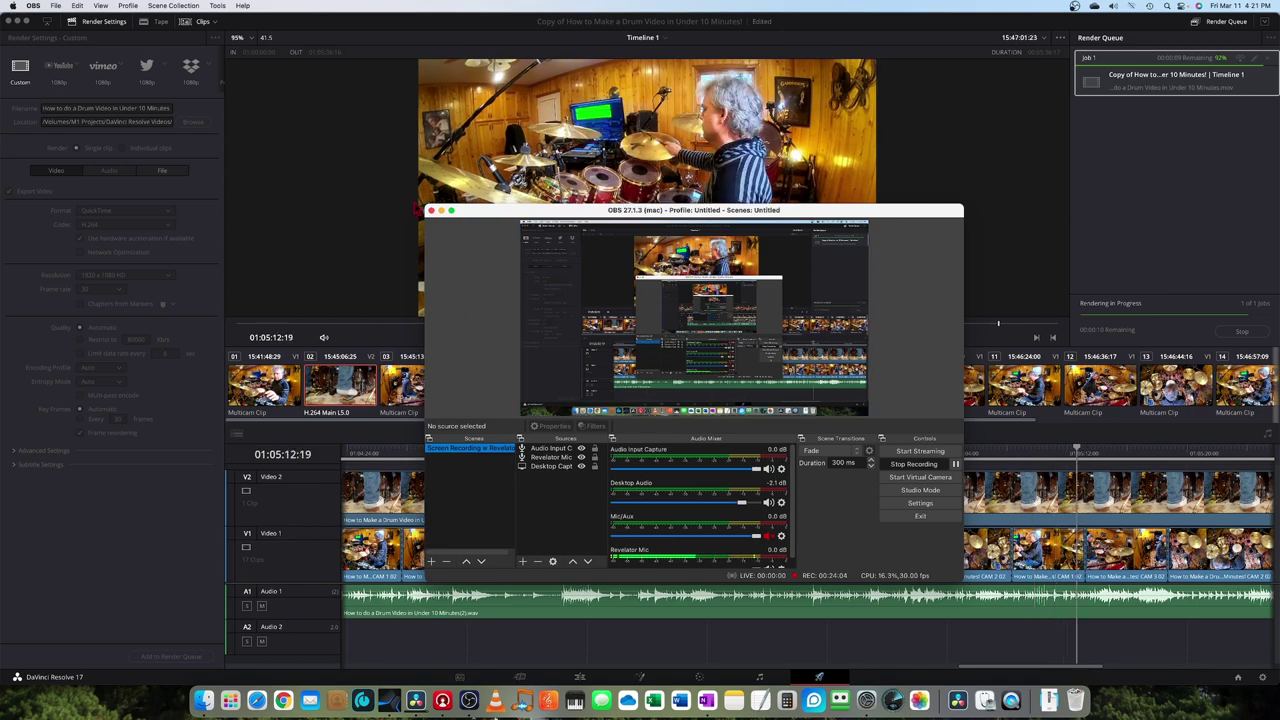
click(441, 210)
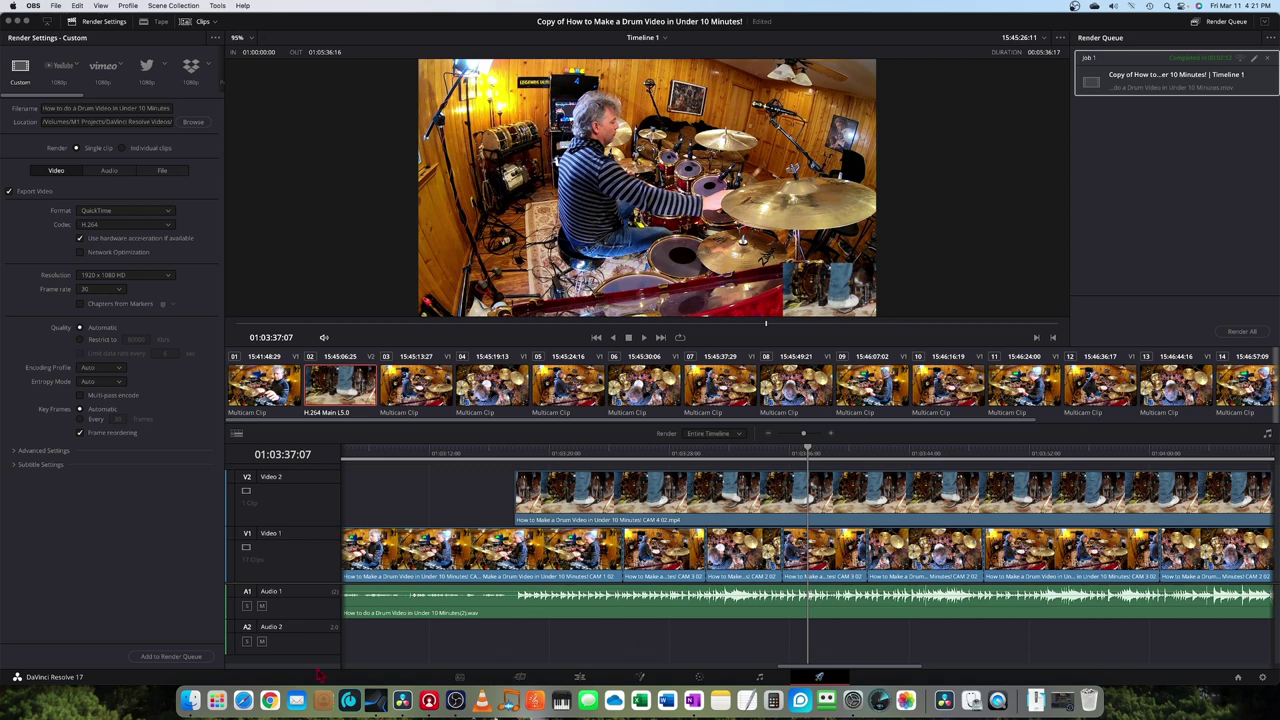
Step: Switch to Finder, open the Finished Videos folder in DaVinci Resolve Videos on the M1 Projects drive, and sort it by date modified, newest first
click(192, 702)
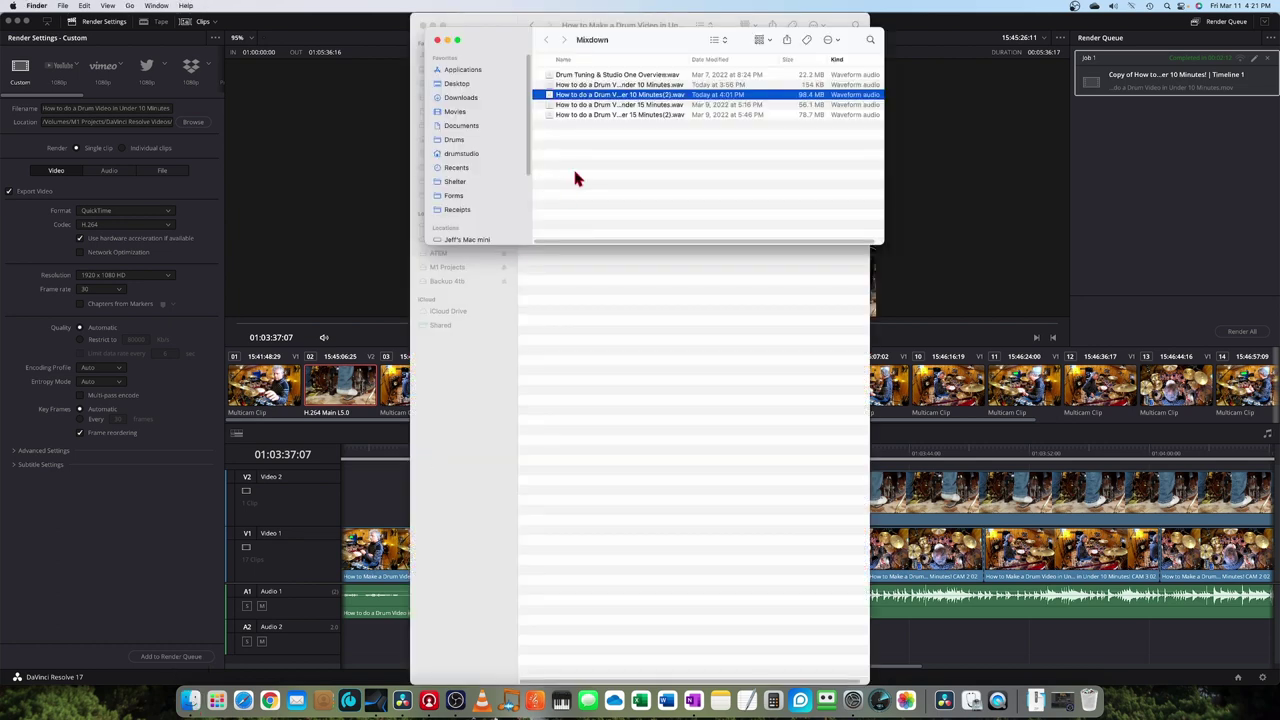
click(455, 267)
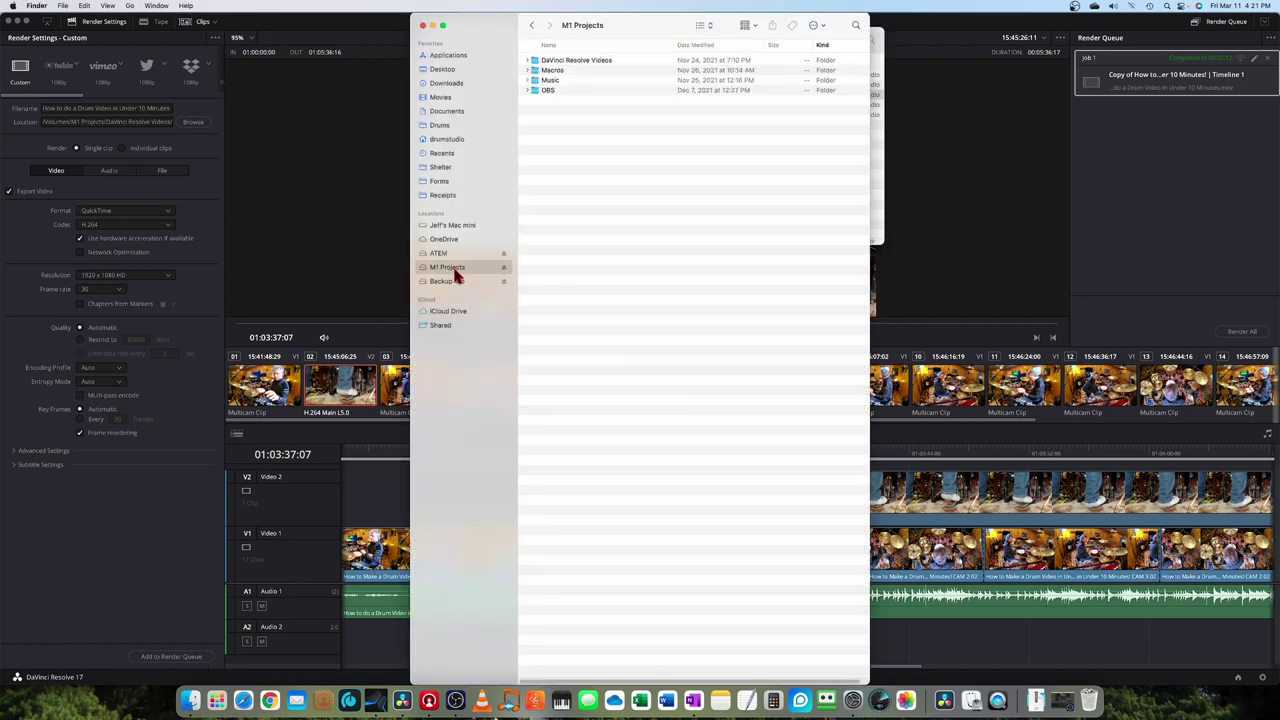
double_click(585, 60)
click(576, 74)
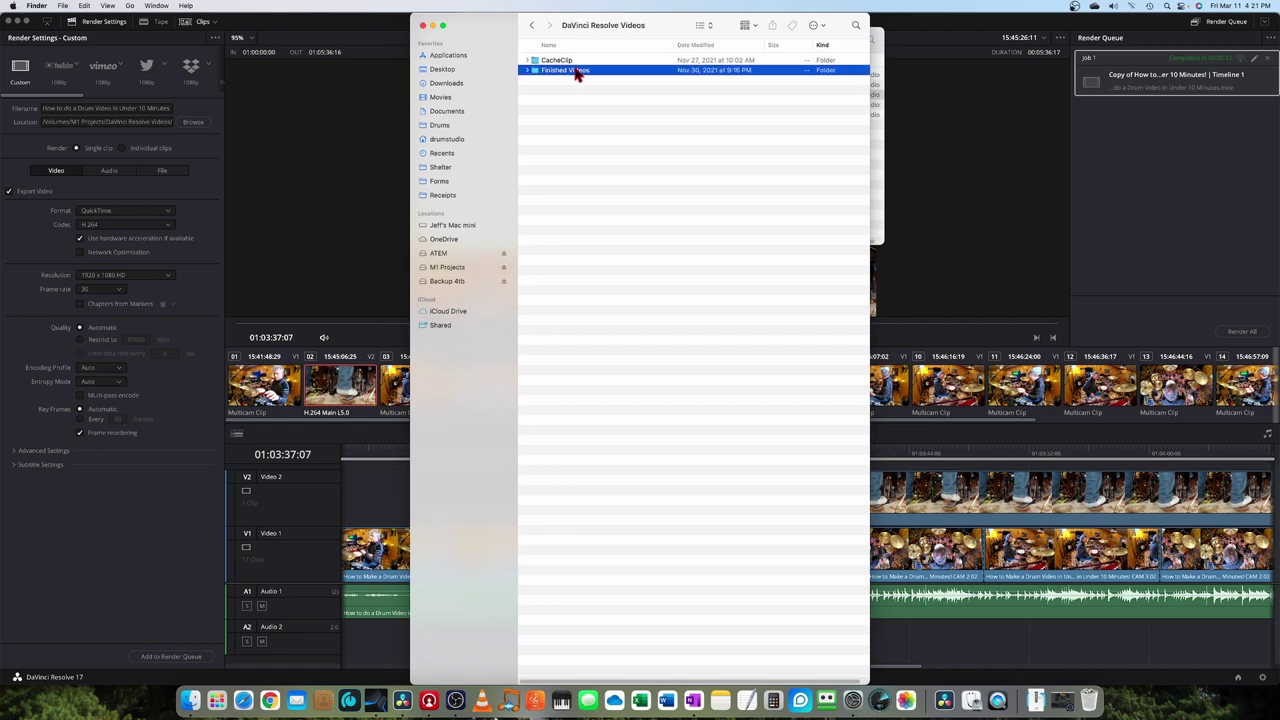
double_click(577, 72)
click(712, 46)
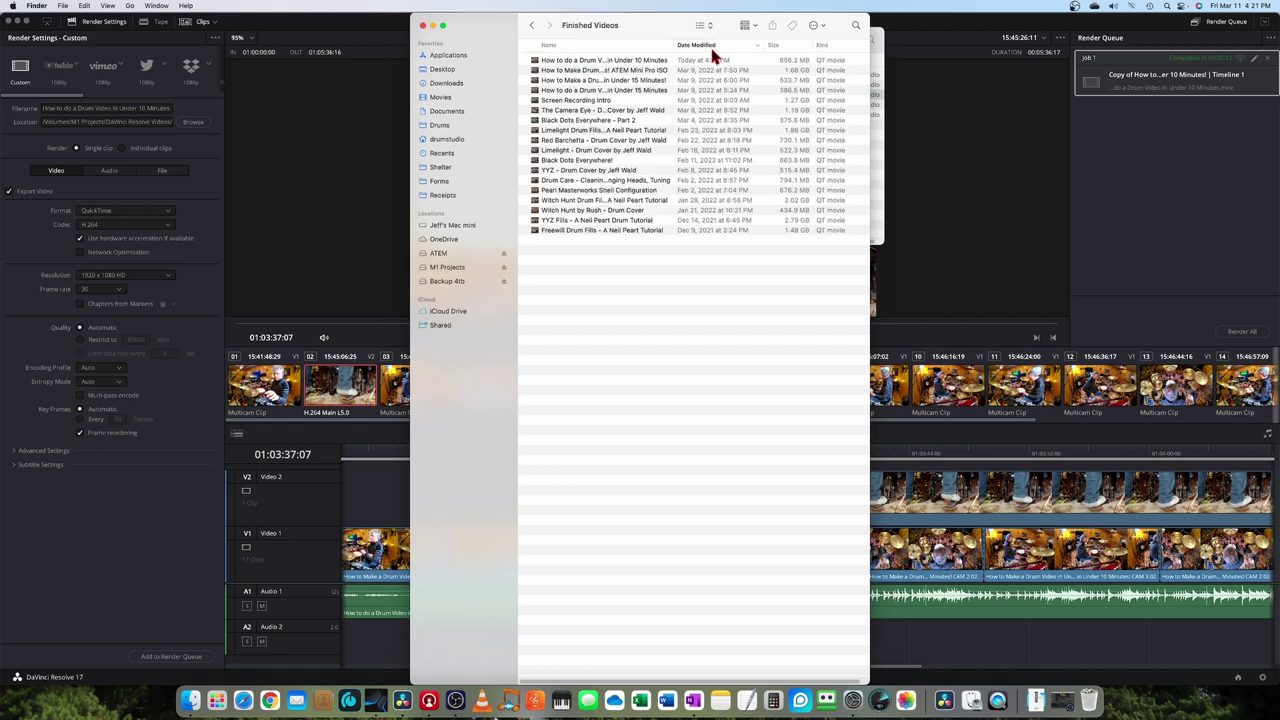
Step: Open the newly rendered "How to do a Drum Video in Under 10 Minutes" in QuickTime Player, play sample passages, and return to DaVinci Resolve
double_click(623, 60)
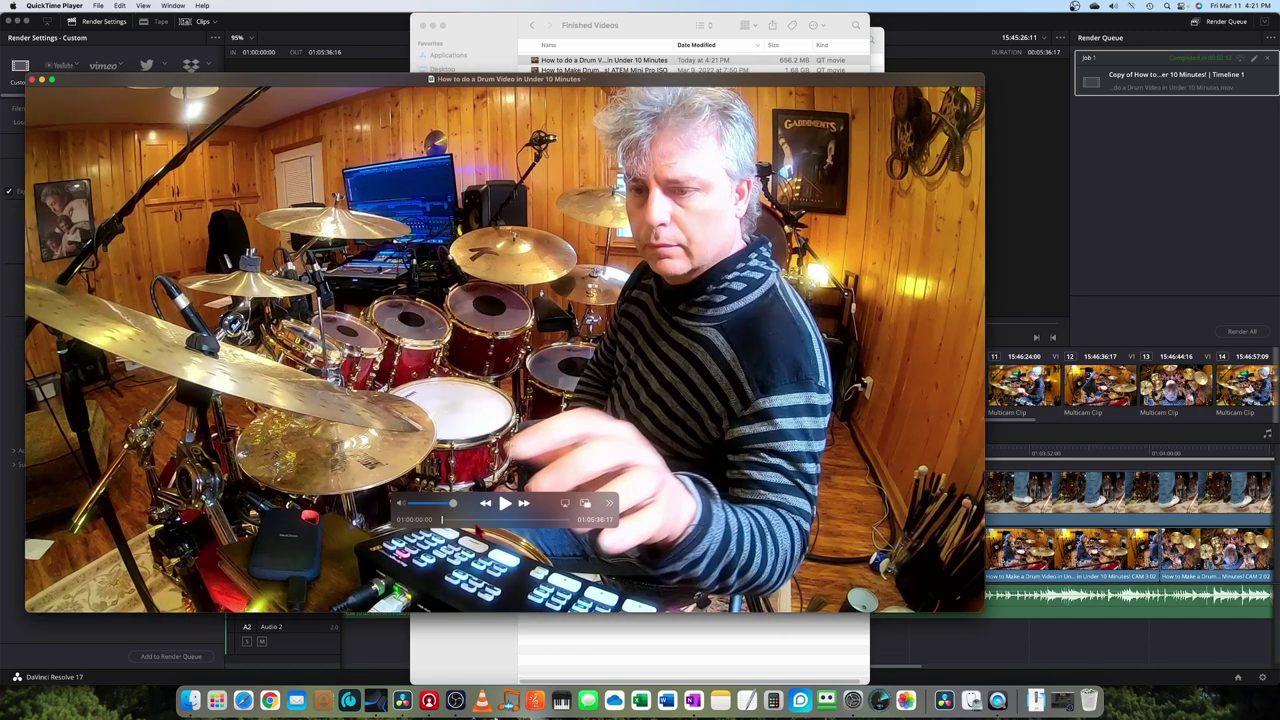
click(475, 520)
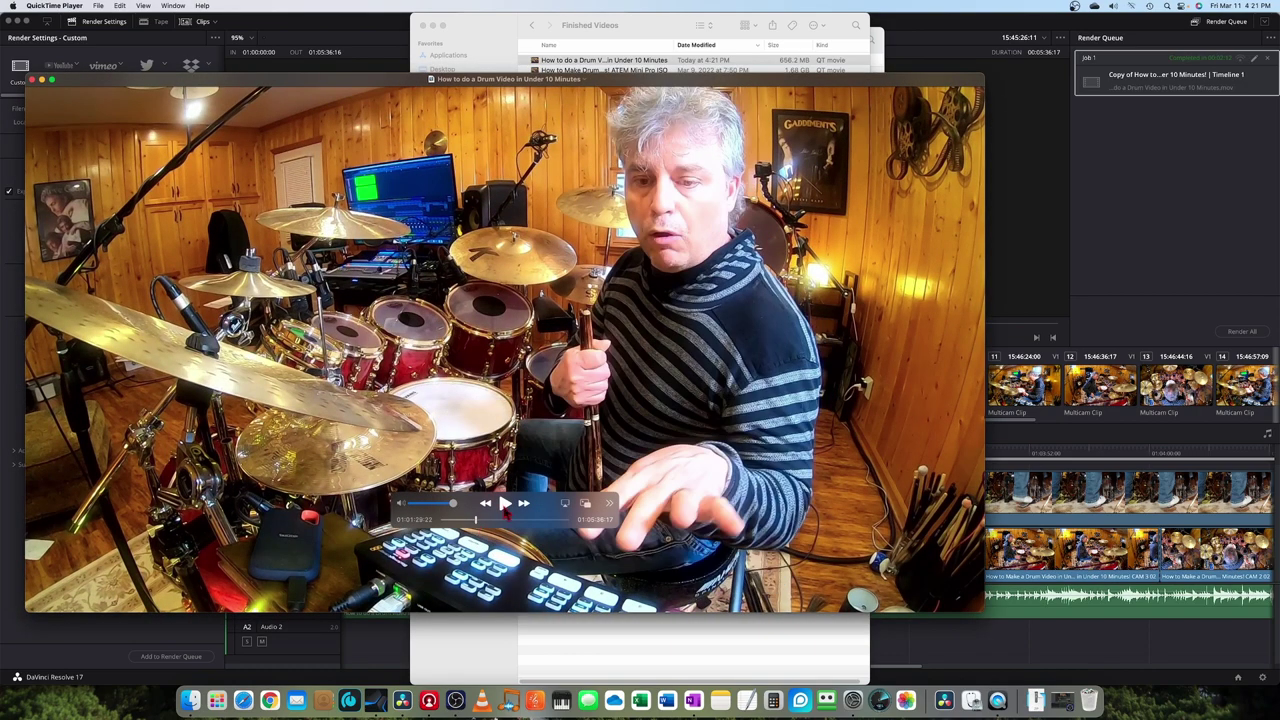
click(505, 506)
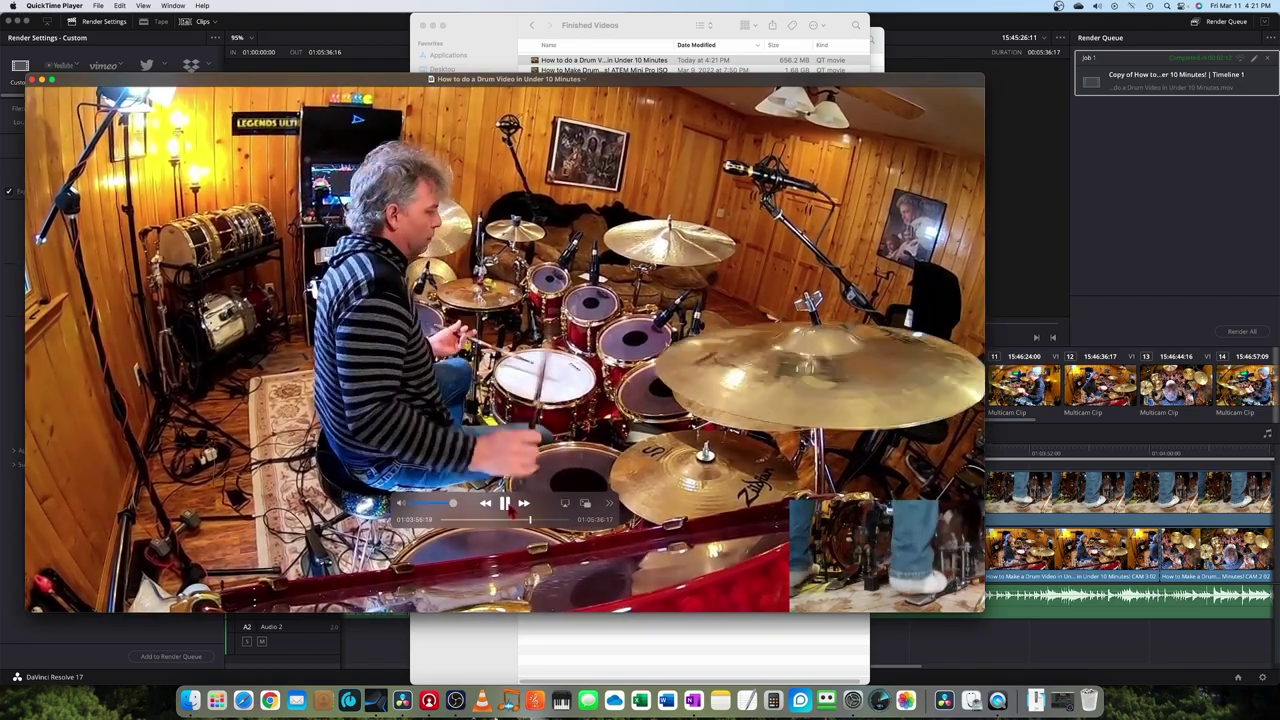
click(506, 504)
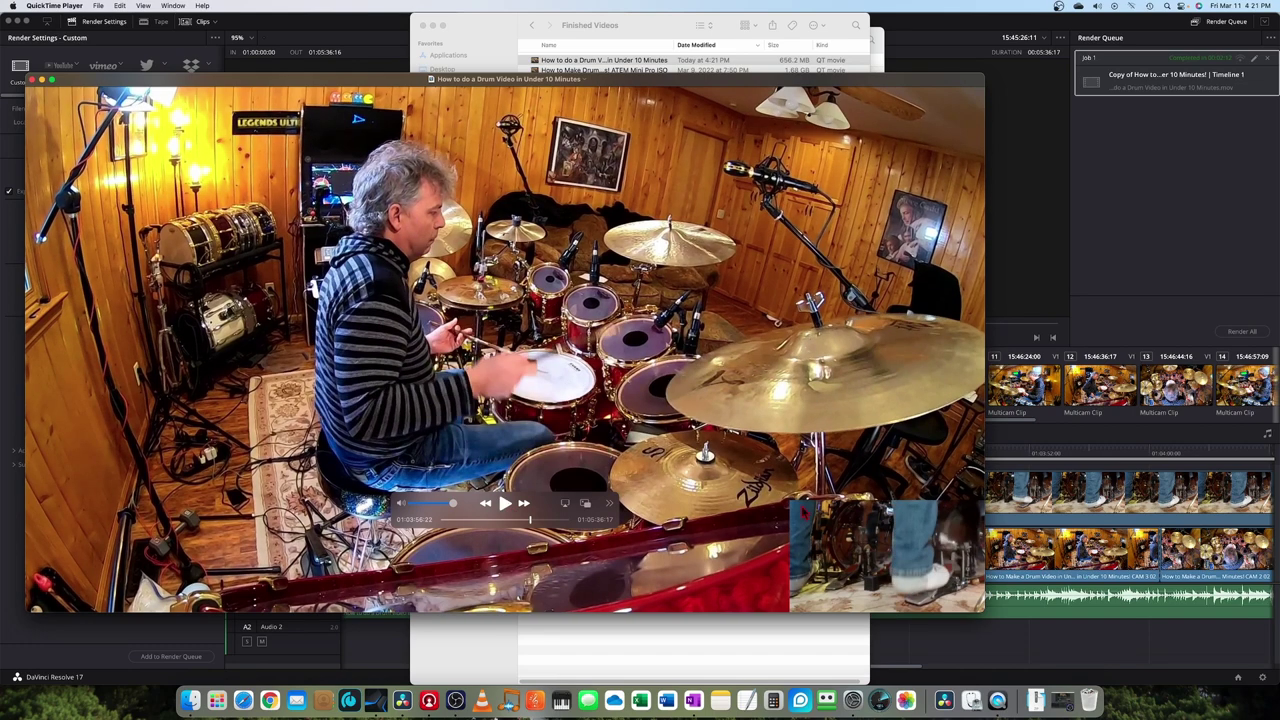
click(956, 632)
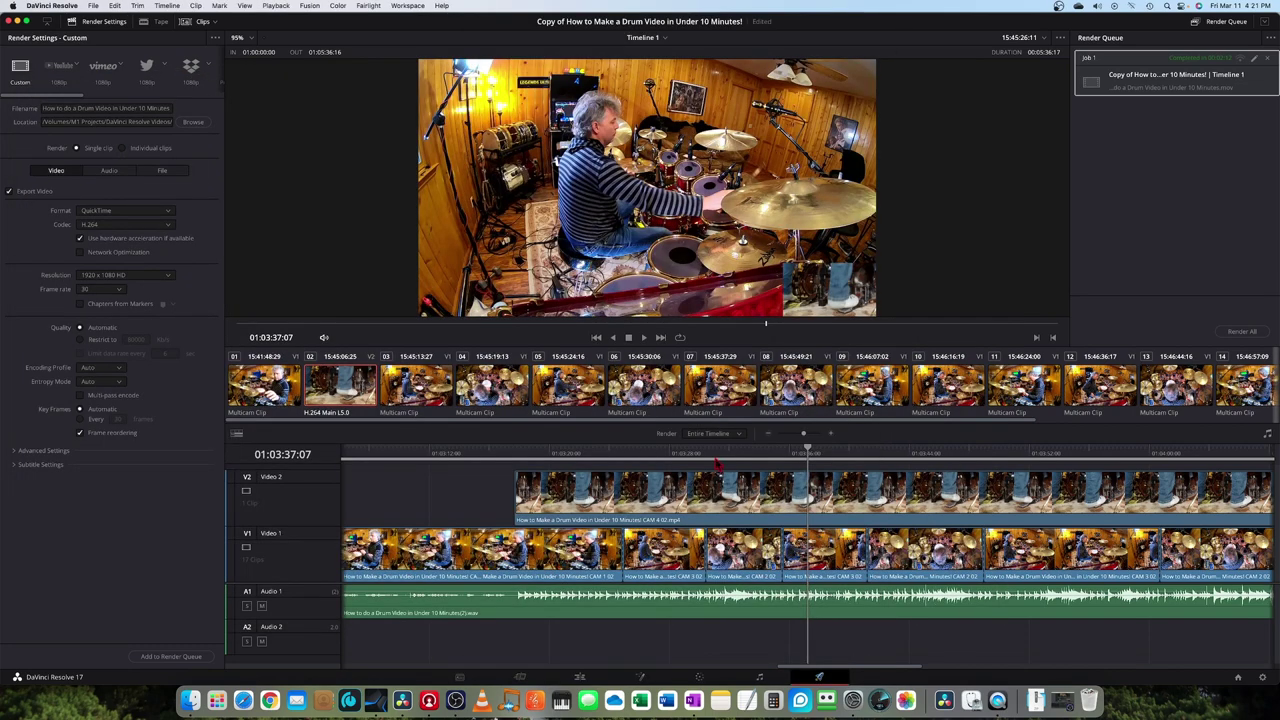